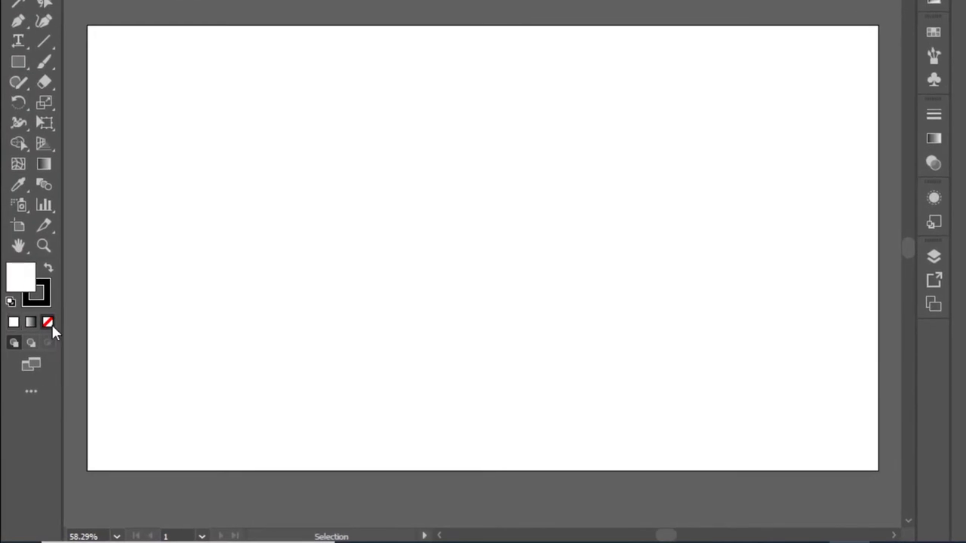
# - Set the fill to None for new shapes in the blank Untitled-1 document
pyautogui.click(52, 325)
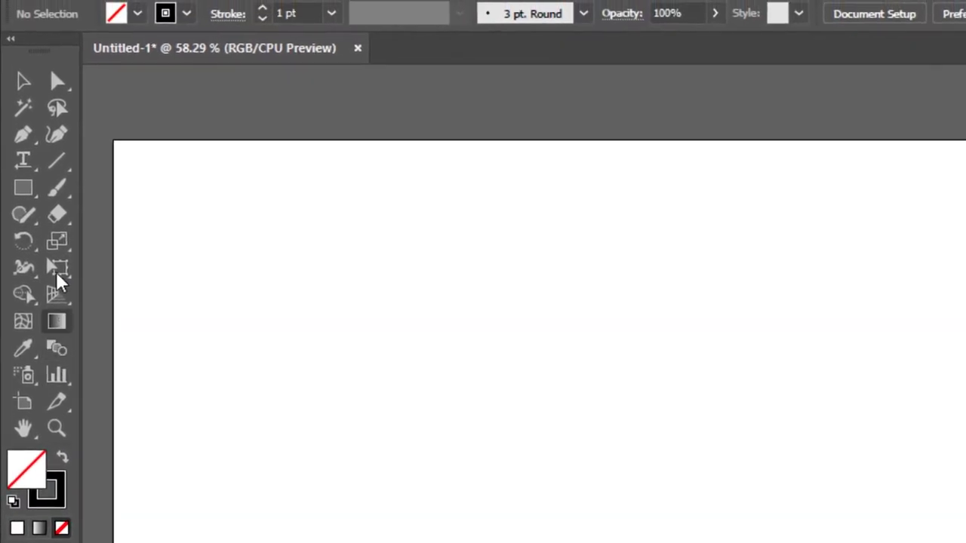
# - Draw an unfilled 428 x 428 px square and centre it horizontally and vertically on the artboard
pyautogui.click(31, 206)
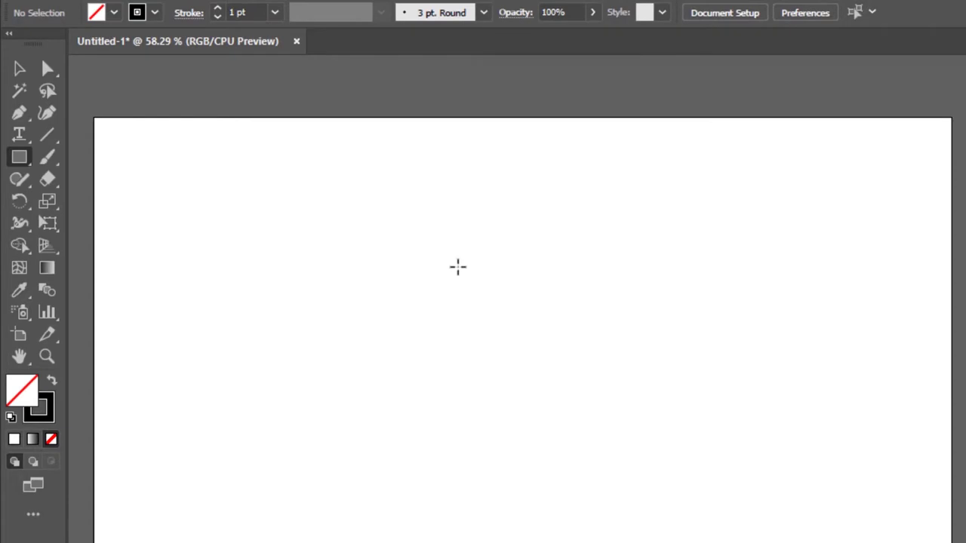
pyautogui.moveTo(444, 251)
pyautogui.mouseDown()
pyautogui.moveTo(545, 384)
pyautogui.moveTo(537, 367)
pyautogui.mouseUp()
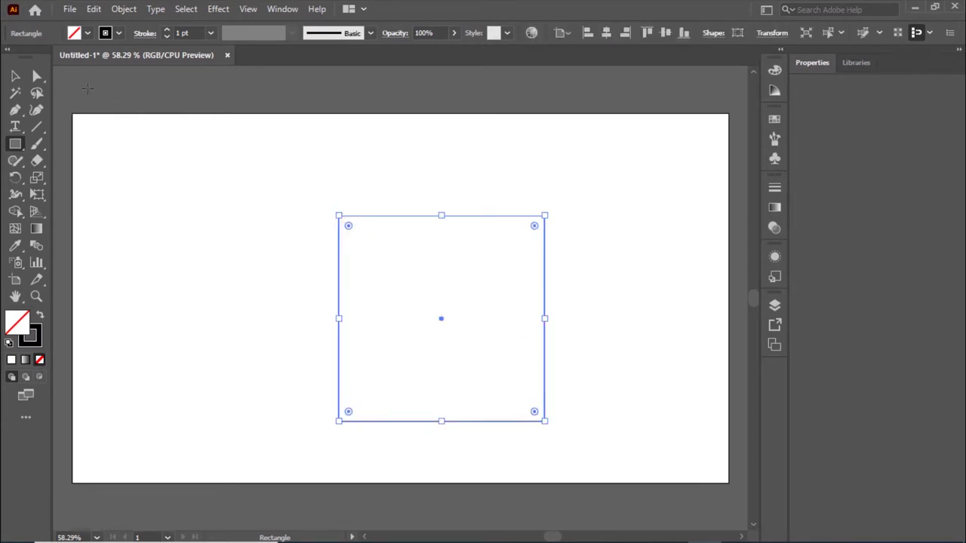
pyautogui.click(15, 75)
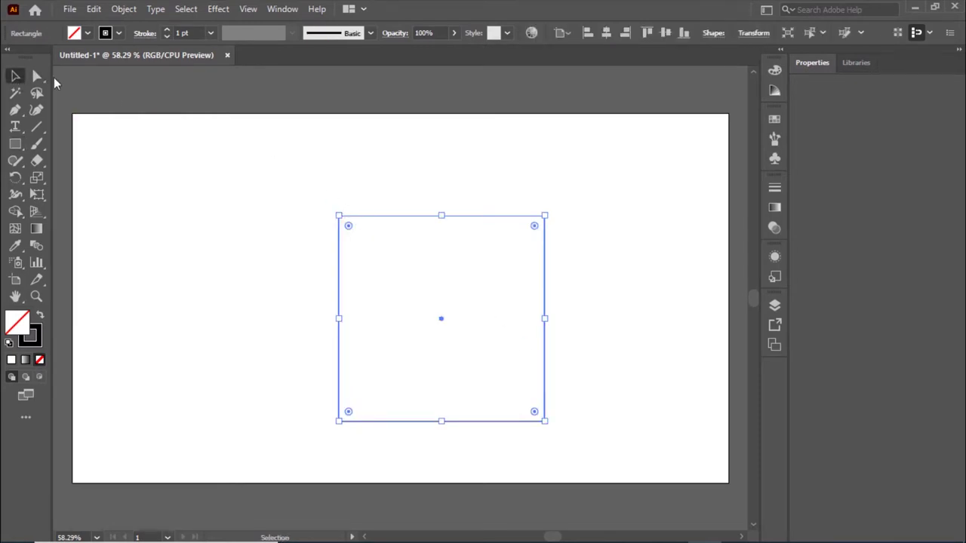
pyautogui.click(614, 36)
pyautogui.click(666, 36)
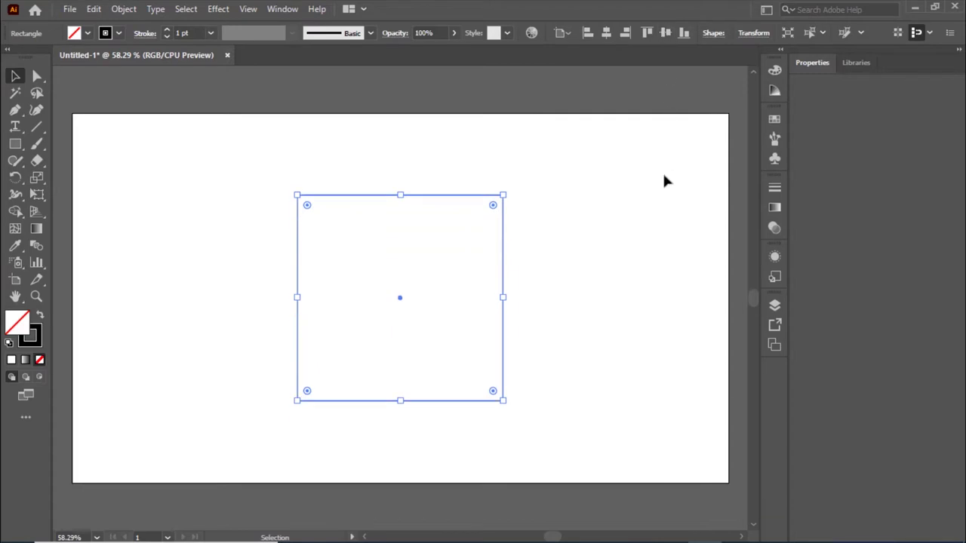
pyautogui.click(666, 170)
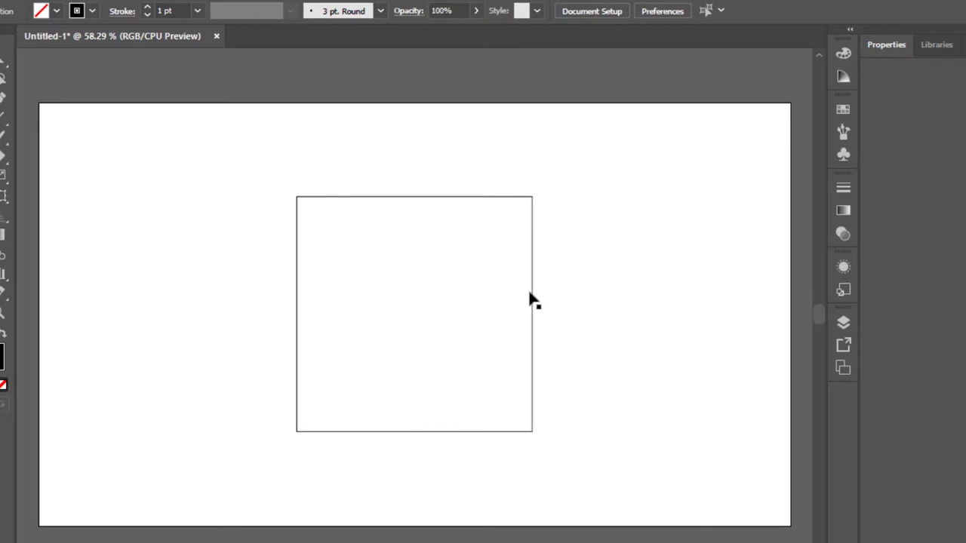
# - Duplicate the square and place the copy off to the left of the artboard
pyautogui.moveTo(532, 304); pyautogui.dragTo(258, 320)
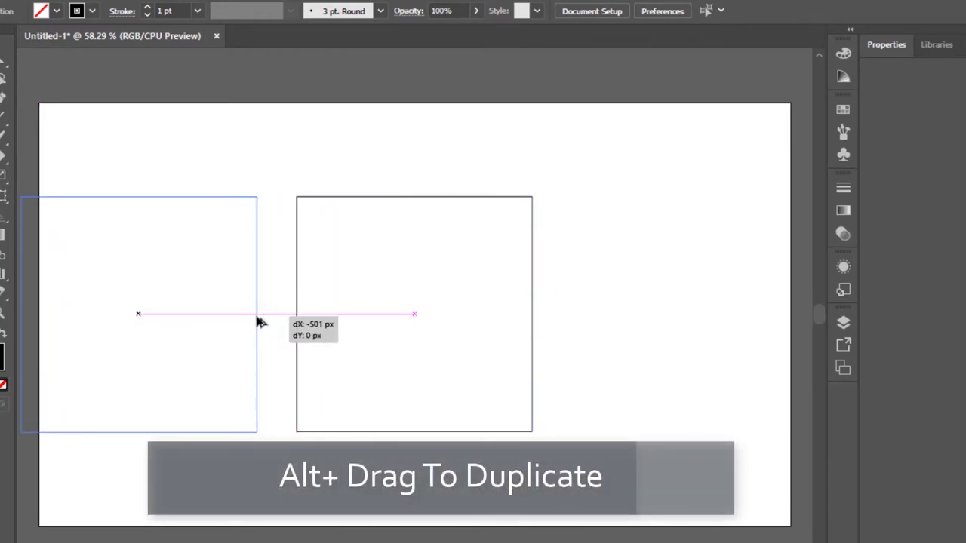
pyautogui.moveTo(258, 320); pyautogui.dragTo(258, 319)
pyautogui.moveTo(257, 261); pyautogui.dragTo(231, 267)
pyautogui.click(350, 138)
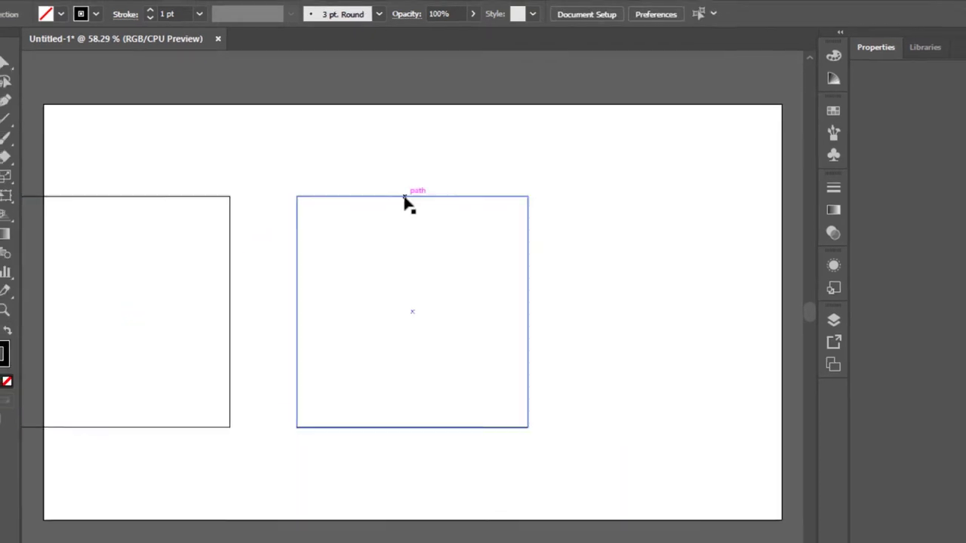
# - Convert the centred square into a guide with Make Guides
pyautogui.click(405, 198)
pyautogui.rightClick(406, 197)
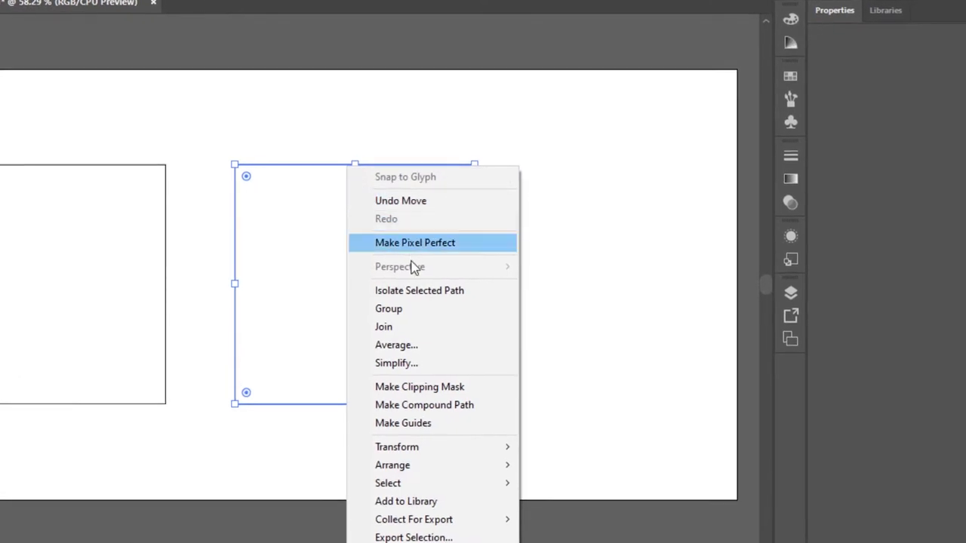
pyautogui.click(452, 426)
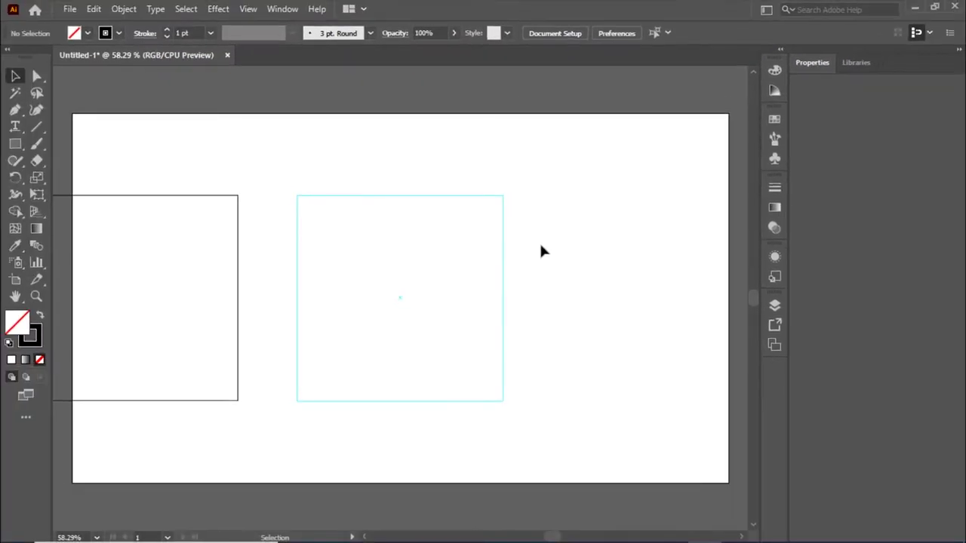
pyautogui.moveTo(529, 254); pyautogui.dragTo(485, 329)
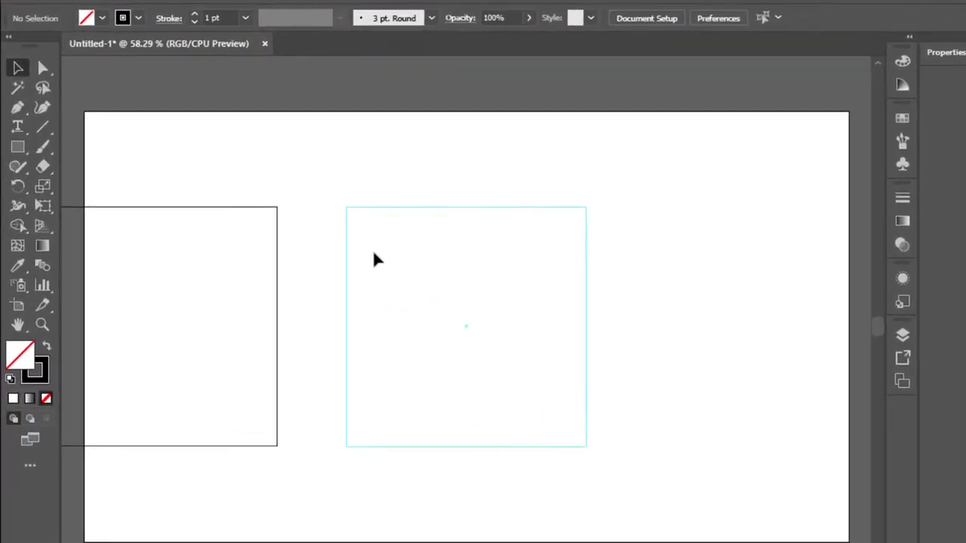
# - Draw the first two wavy lines across the top of the guide square with the Curvature Tool
pyautogui.click(50, 108)
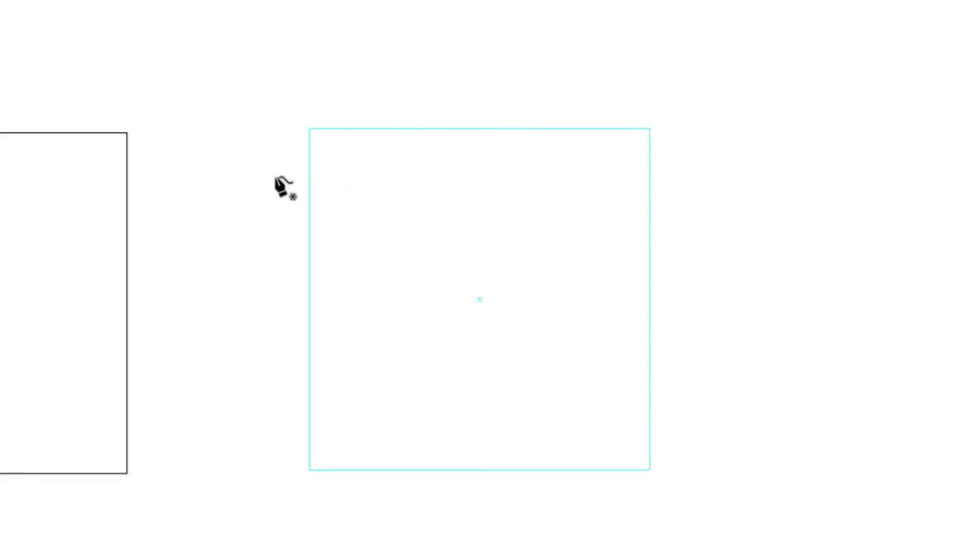
pyautogui.click(366, 100)
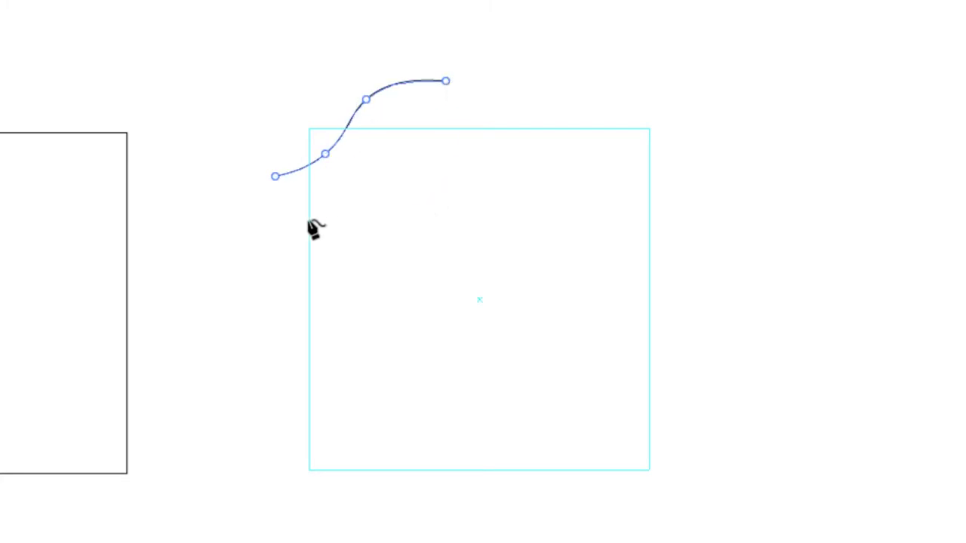
pyautogui.keyDown('ctrl'); pyautogui.click(279, 202); pyautogui.keyUp('ctrl')
pyautogui.click(347, 183)
pyautogui.click(443, 107)
pyautogui.click(522, 97)
pyautogui.press('Escape')
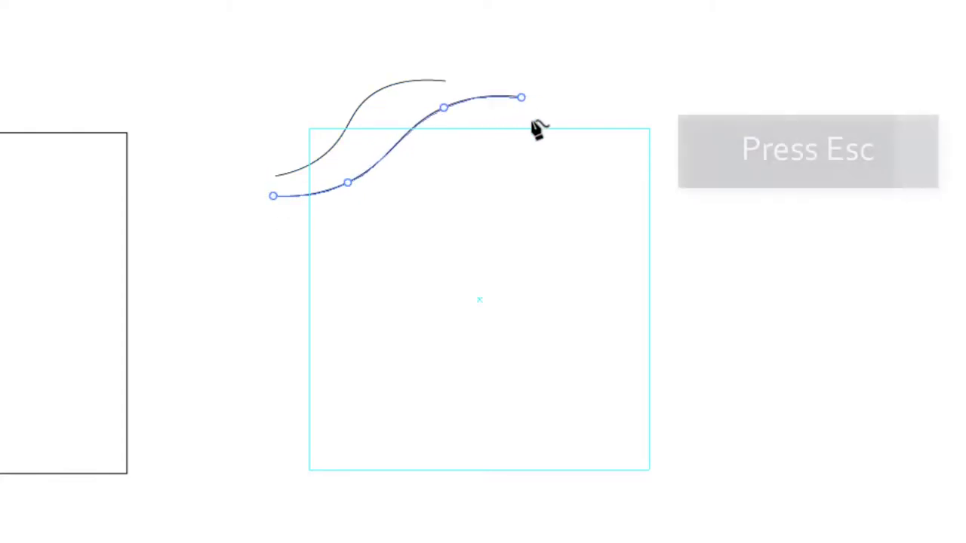
# - Draw the third and fourth wavy lines, extending them past the square's right side
pyautogui.click(267, 213)
pyautogui.click(367, 212)
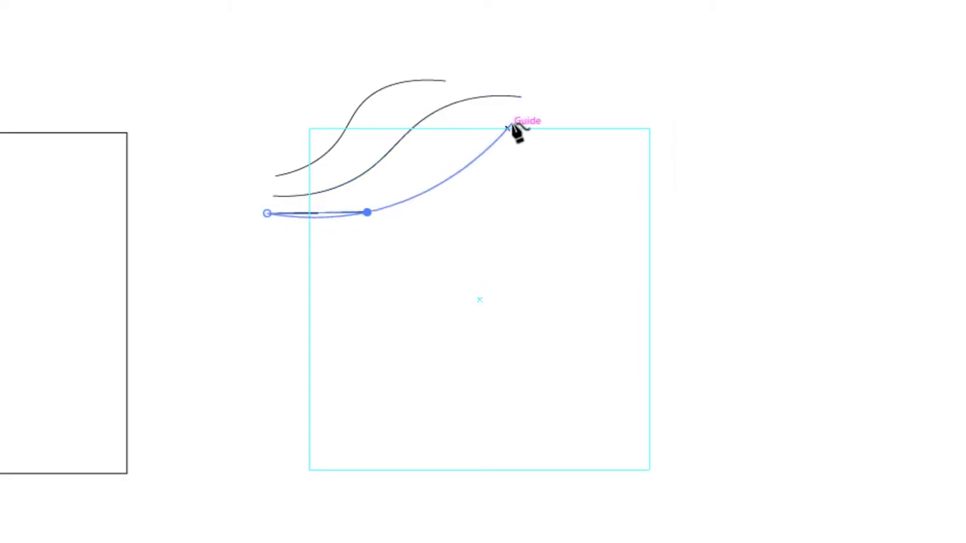
pyautogui.click(552, 115)
pyautogui.click(669, 104)
pyautogui.press('Escape')
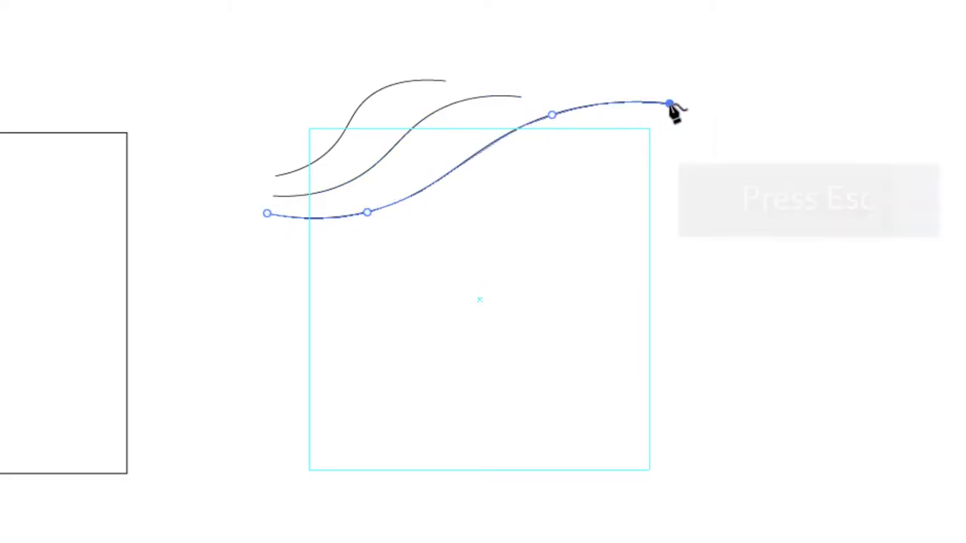
pyautogui.click(265, 237)
pyautogui.click(353, 242)
pyautogui.moveTo(490, 179)
pyautogui.mouseDown()
pyautogui.moveTo(595, 172)
pyautogui.moveTo(614, 156)
pyautogui.mouseUp()
pyautogui.click(695, 182)
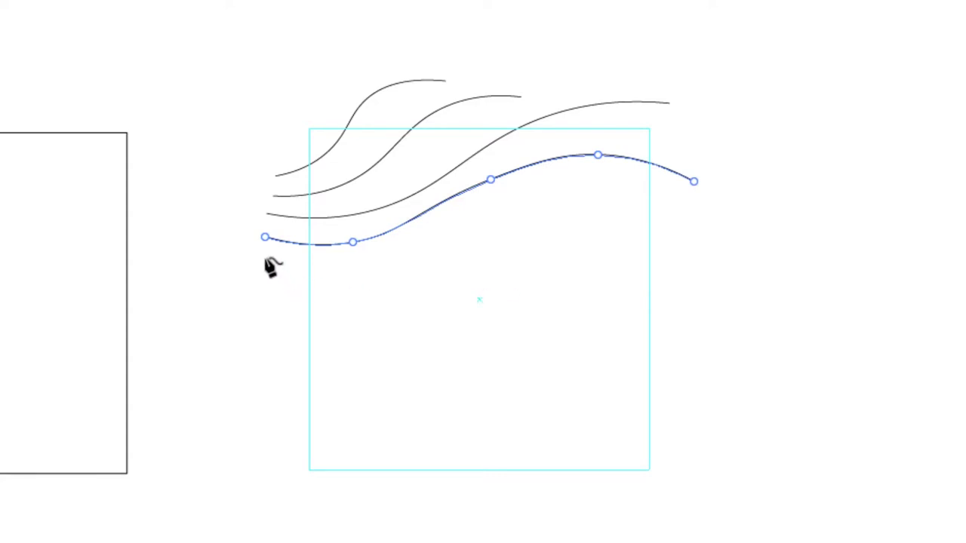
pyautogui.press('Escape')
# - Draw the fifth and sixth wavy lines below and begin a seventh
pyautogui.click(265, 257)
pyautogui.click(355, 274)
pyautogui.click(518, 206)
pyautogui.click(626, 203)
pyautogui.click(735, 254)
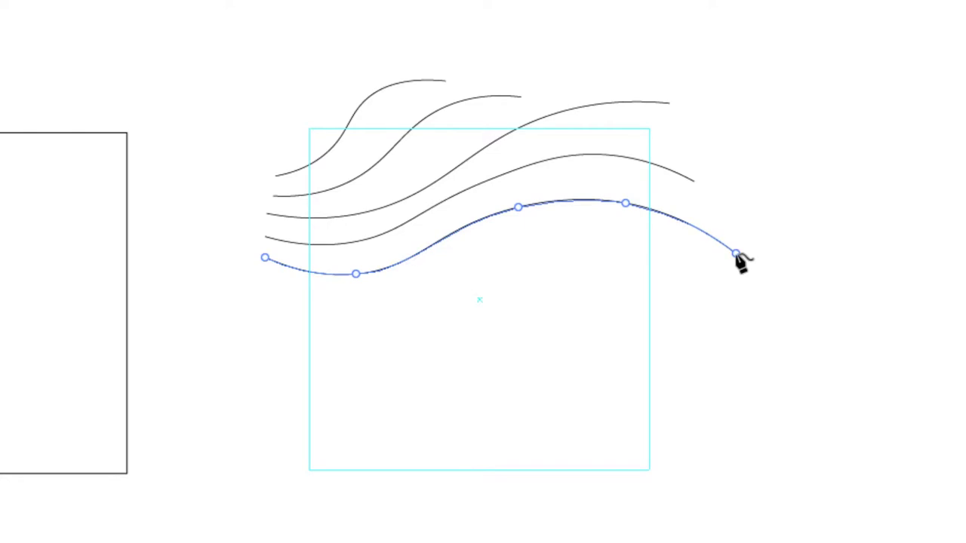
pyautogui.press('Escape')
pyautogui.click(263, 275)
pyautogui.click(348, 314)
pyautogui.click(467, 276)
pyautogui.click(577, 259)
pyautogui.click(698, 312)
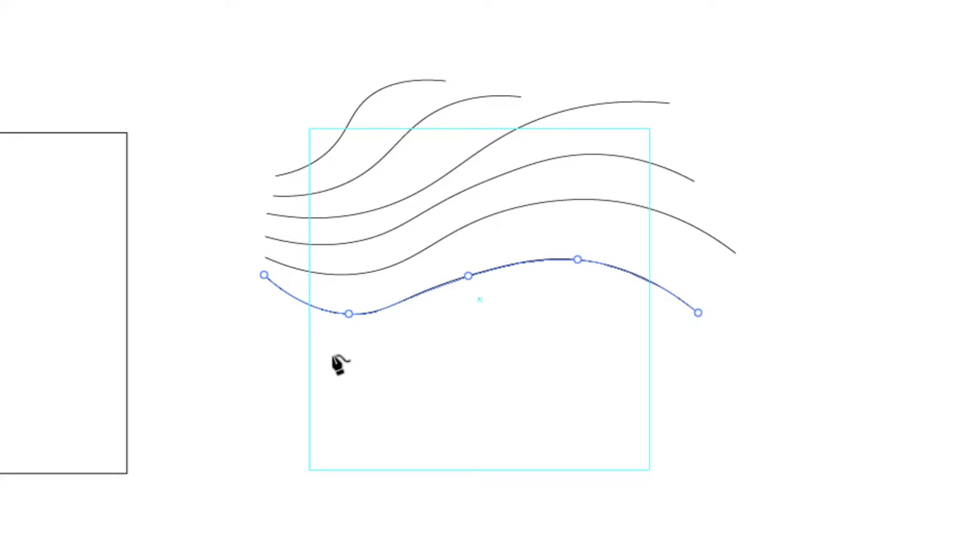
pyautogui.press('Escape')
pyautogui.click(254, 295)
# - Draw two more wavy lines that bend down past the square's bottom right
pyautogui.click(345, 339)
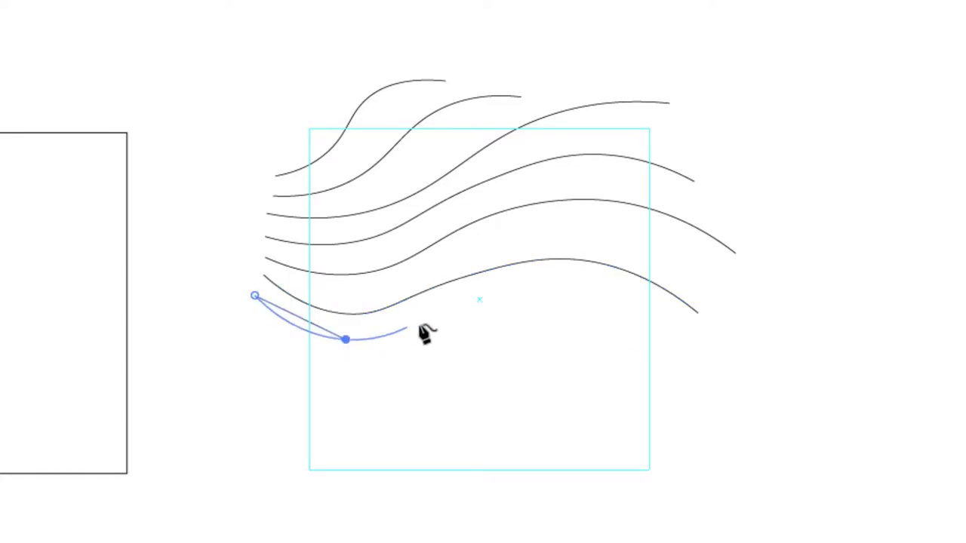
pyautogui.click(565, 304)
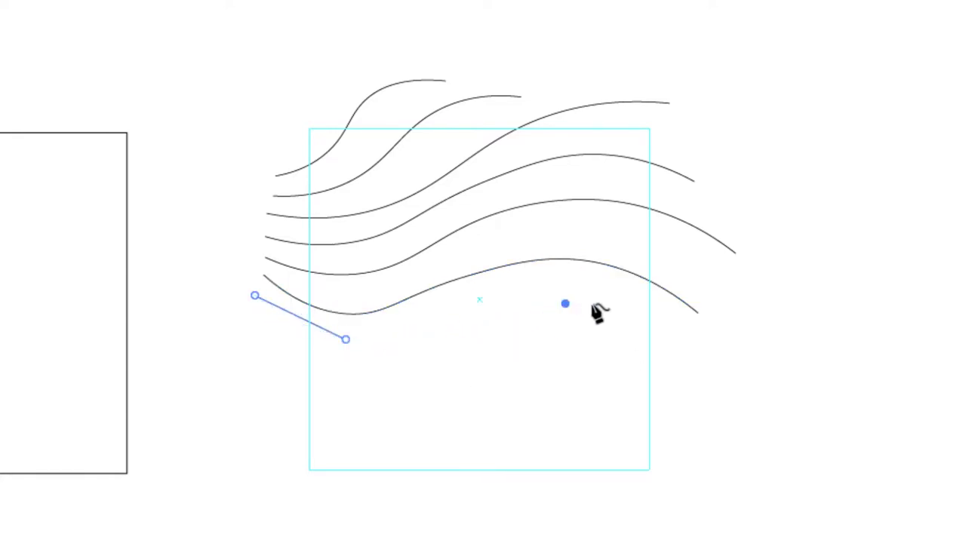
pyautogui.click(679, 365)
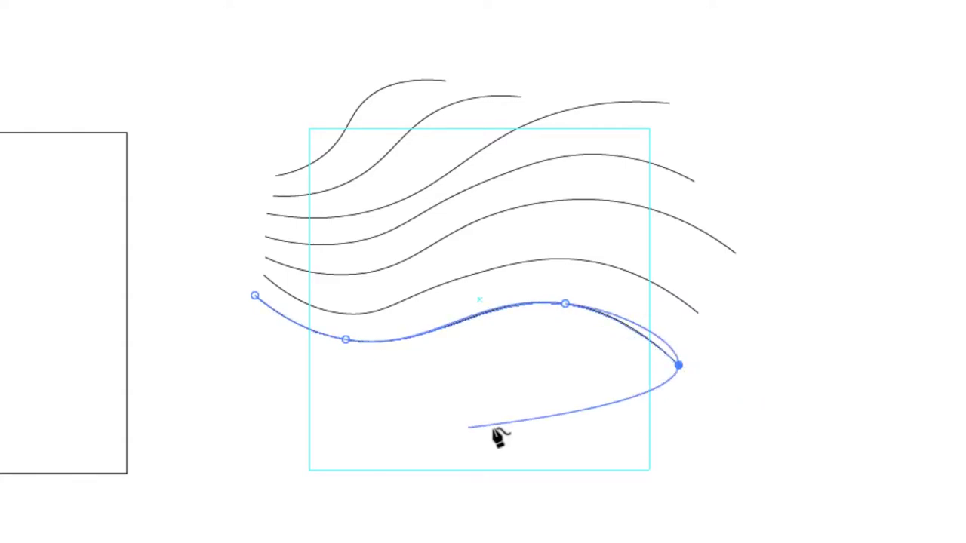
pyautogui.click(706, 453)
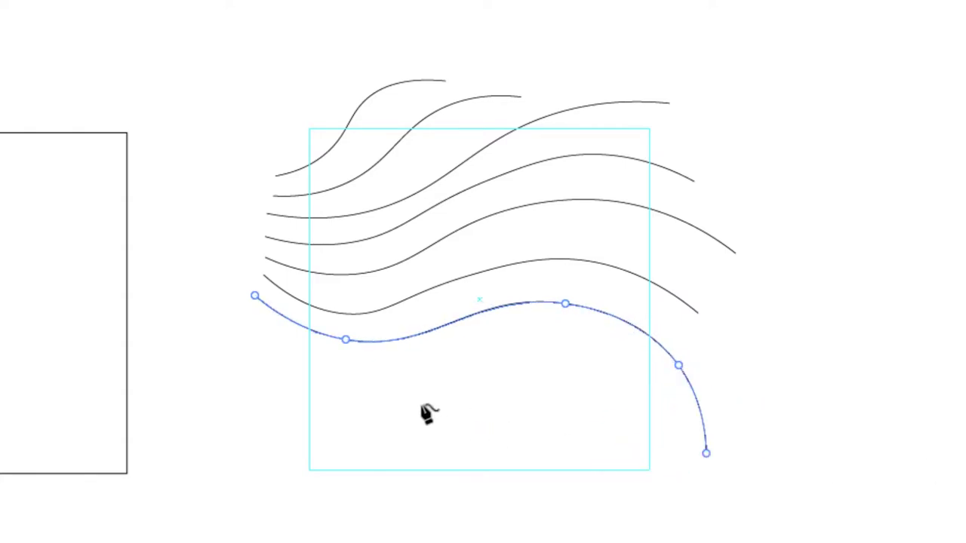
pyautogui.keyDown('ctrl'); pyautogui.click(251, 320); pyautogui.keyUp('ctrl')
pyautogui.click(416, 375)
pyautogui.click(571, 352)
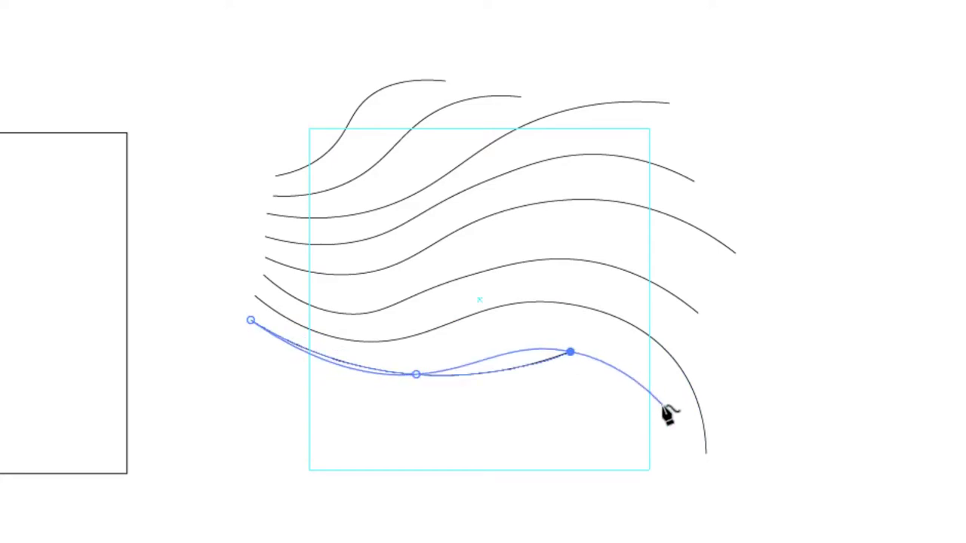
pyautogui.moveTo(661, 425); pyautogui.dragTo(675, 490)
pyautogui.click(674, 492)
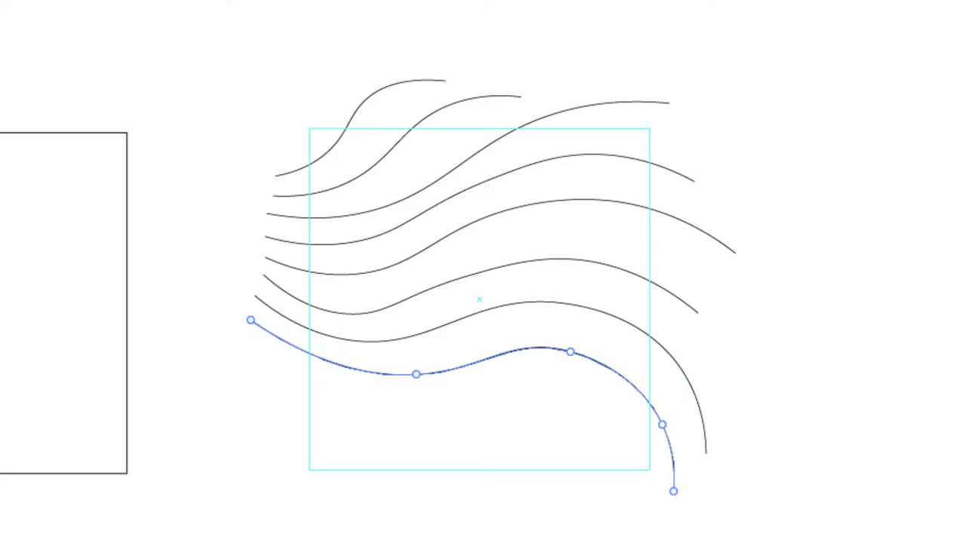
# - Add three lower wavy lines curving downward below the square
pyautogui.click(240, 337)
pyautogui.moveTo(415, 400); pyautogui.dragTo(476, 392)
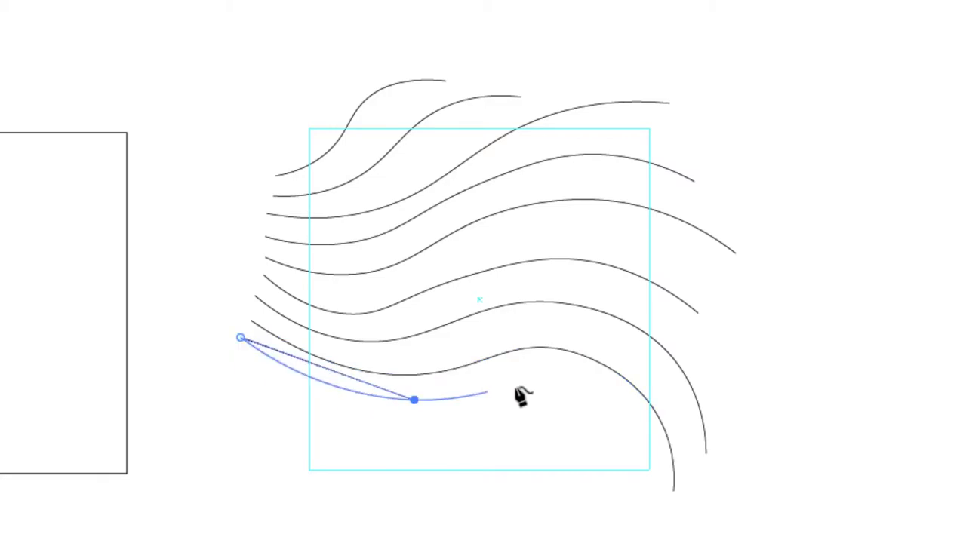
pyautogui.moveTo(545, 380)
pyautogui.mouseDown()
pyautogui.moveTo(613, 432)
pyautogui.moveTo(629, 485)
pyautogui.mouseUp()
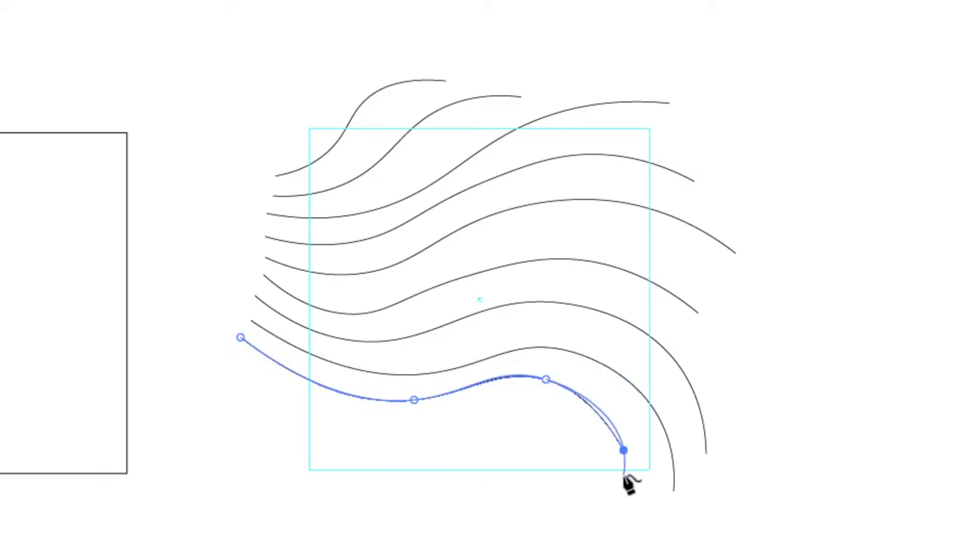
pyautogui.click(626, 496)
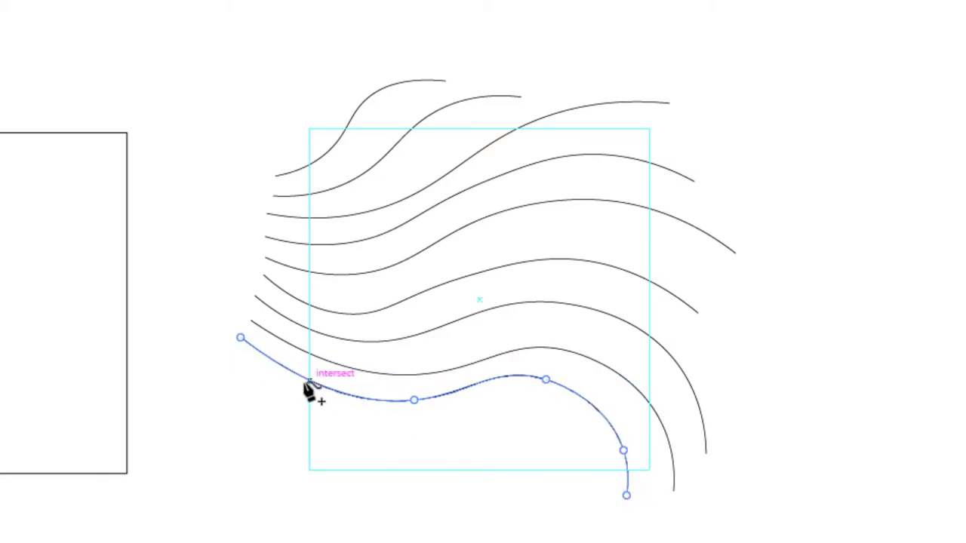
pyautogui.click(254, 375)
pyautogui.moveTo(320, 415); pyautogui.dragTo(392, 419)
pyautogui.moveTo(484, 414)
pyautogui.mouseDown()
pyautogui.moveTo(571, 451)
pyautogui.moveTo(577, 496)
pyautogui.mouseUp()
pyautogui.click(587, 542)
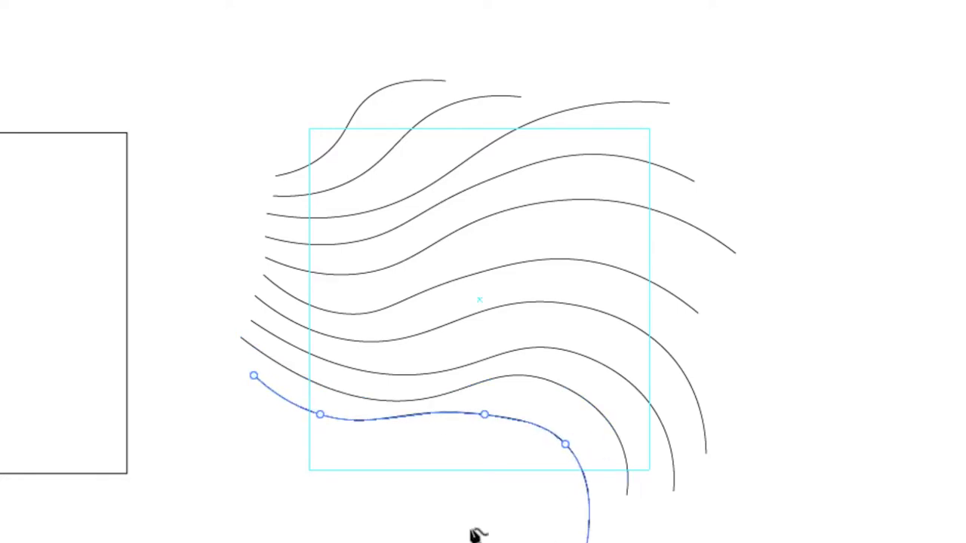
pyautogui.click(258, 406)
pyautogui.click(340, 436)
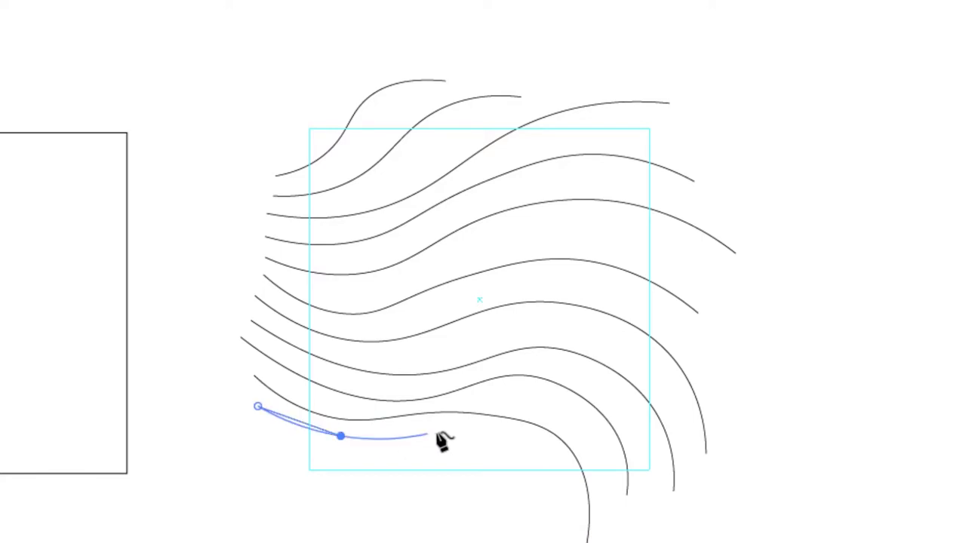
pyautogui.click(468, 436)
pyautogui.click(526, 508)
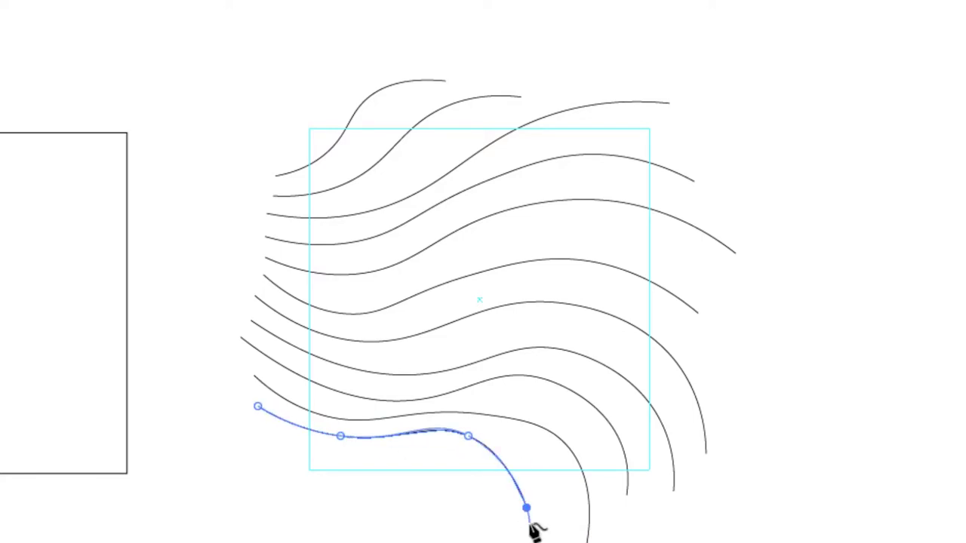
# - Draw the final short curve at the bottom and marquee-select all the wavy lines
pyautogui.click(287, 442)
pyautogui.click(377, 458)
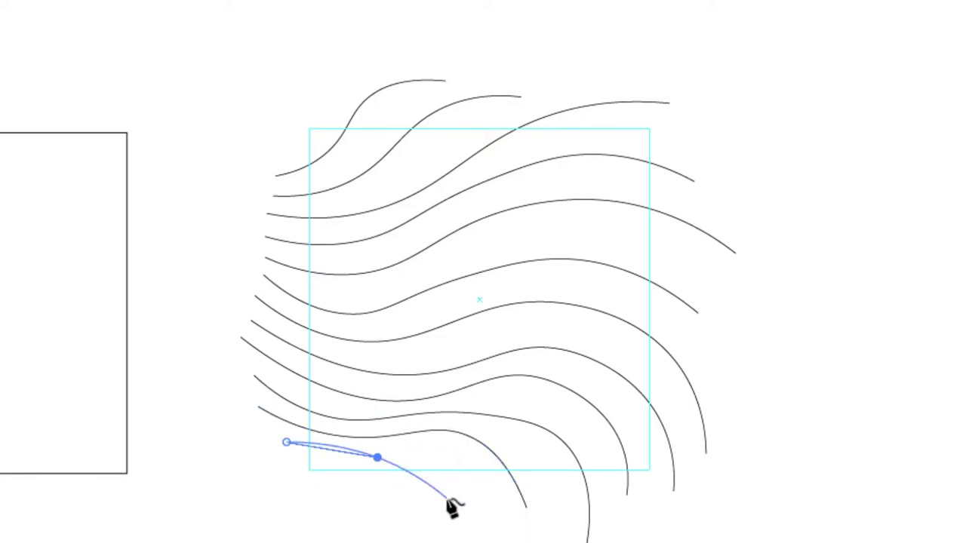
pyautogui.click(451, 516)
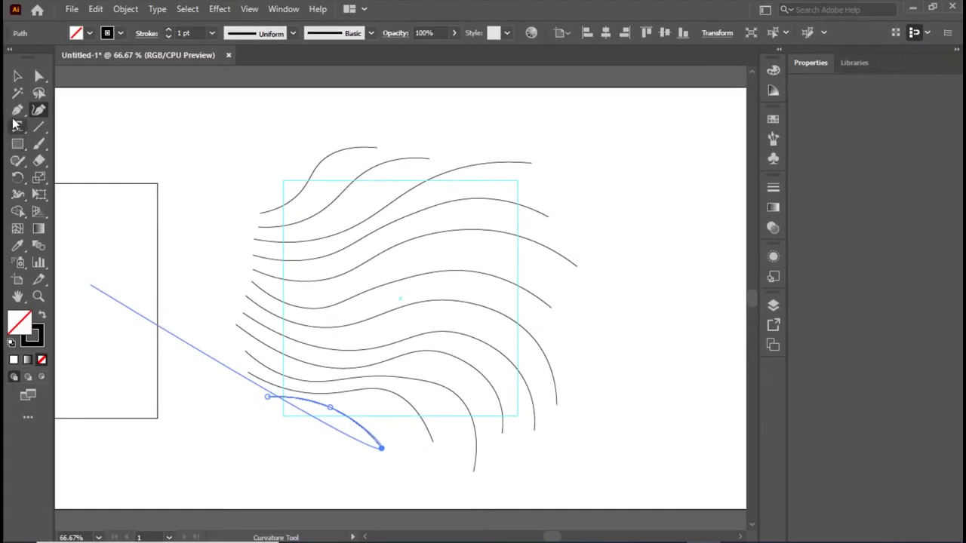
pyautogui.click(18, 76)
pyautogui.click(211, 133)
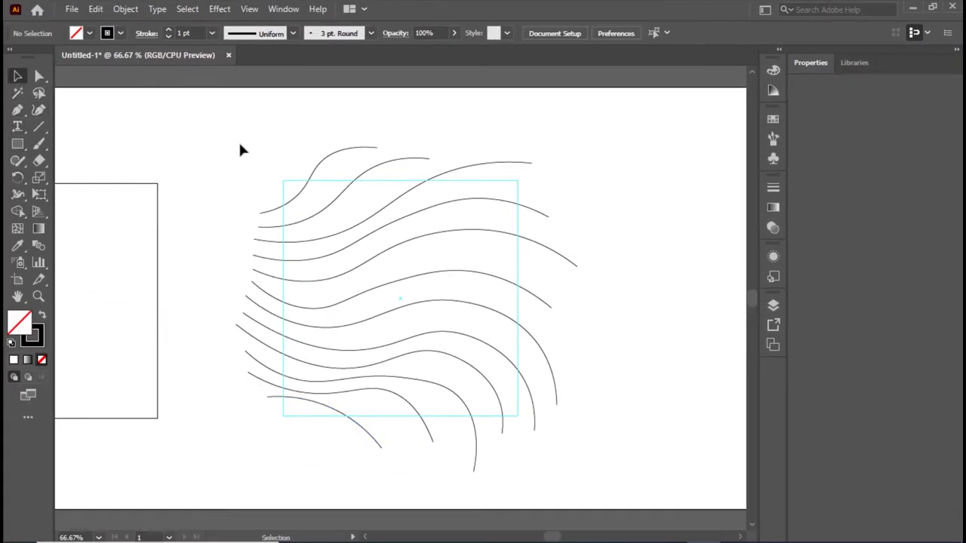
pyautogui.moveTo(249, 148); pyautogui.dragTo(586, 475)
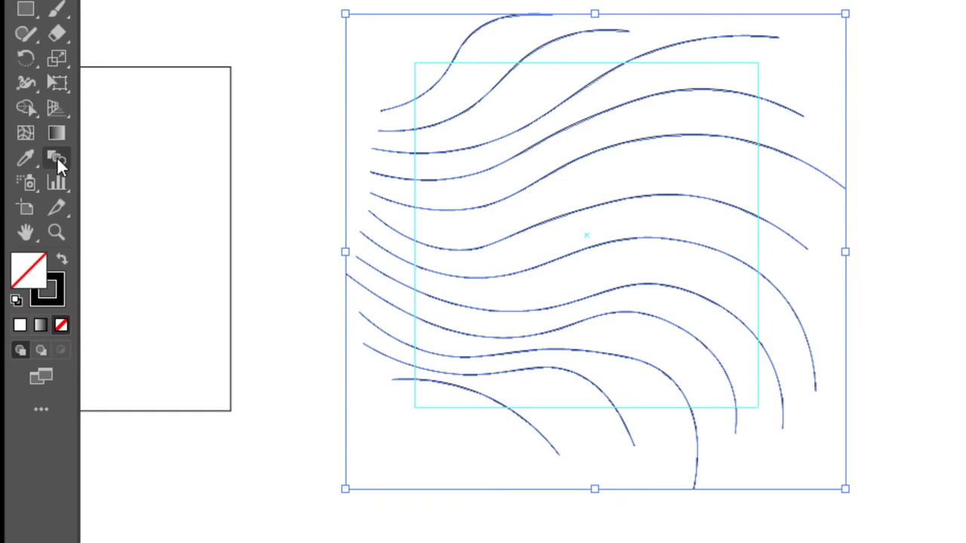
# - Set the Blend Options spacing to Specified Steps
pyautogui.doubleClick(56, 156)
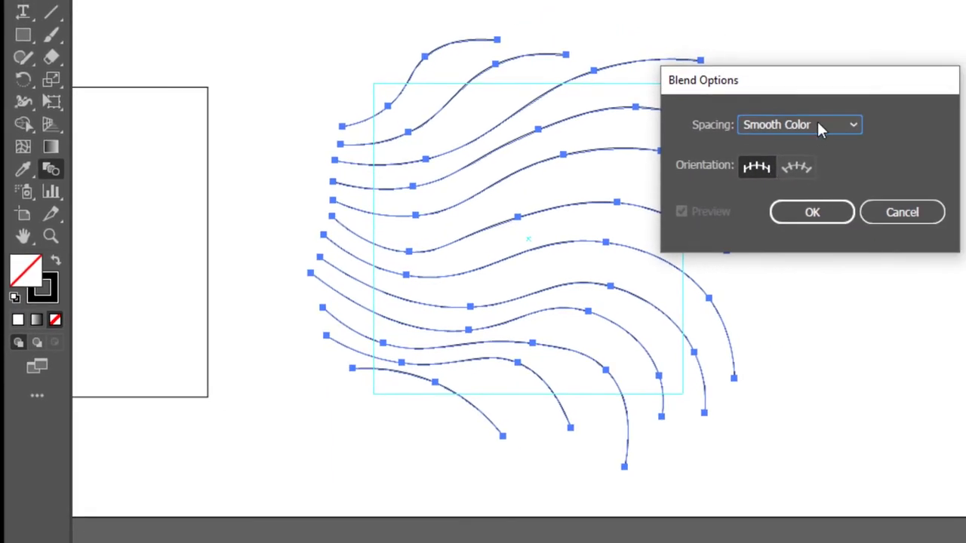
pyautogui.click(819, 127)
pyautogui.click(763, 163)
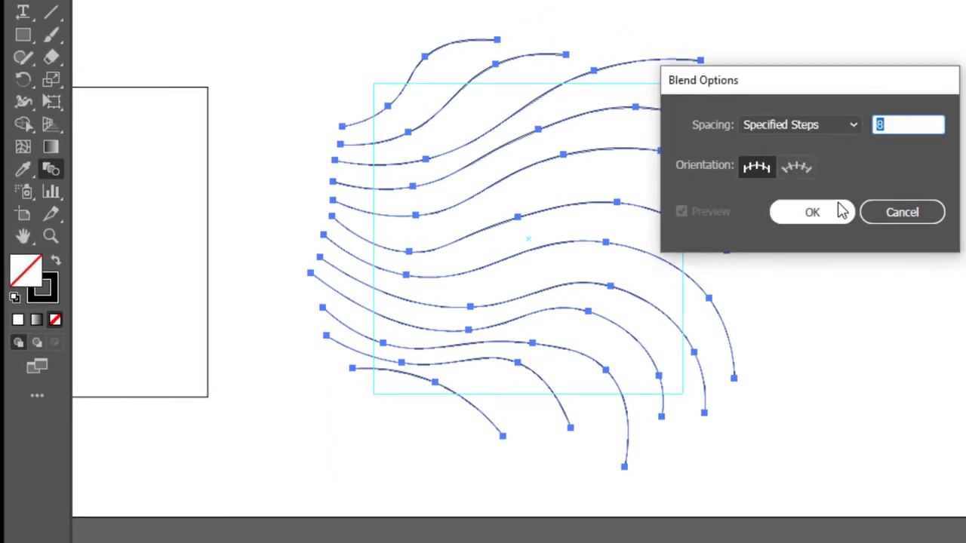
pyautogui.click(812, 213)
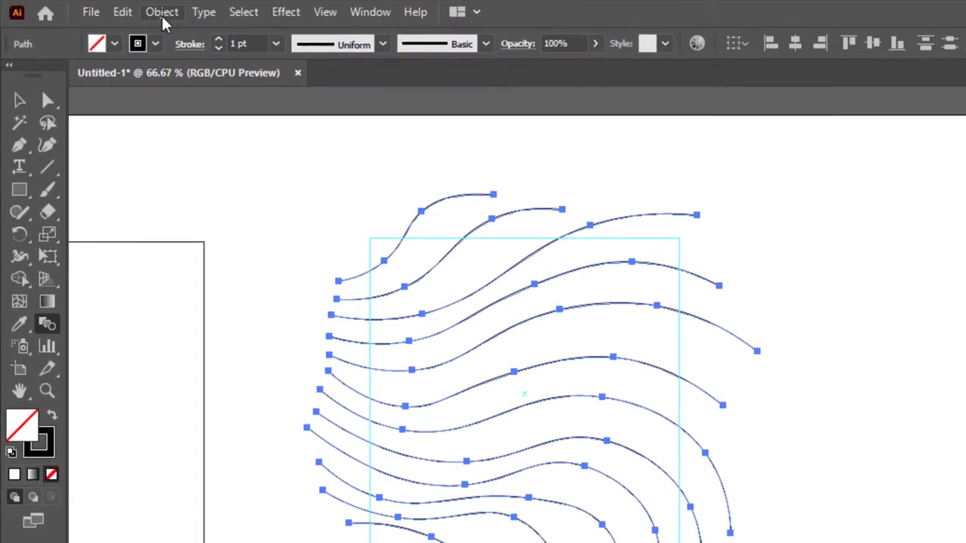
# - Make the blend from the wavy lines and stretch it slightly wider to the right
pyautogui.click(162, 12)
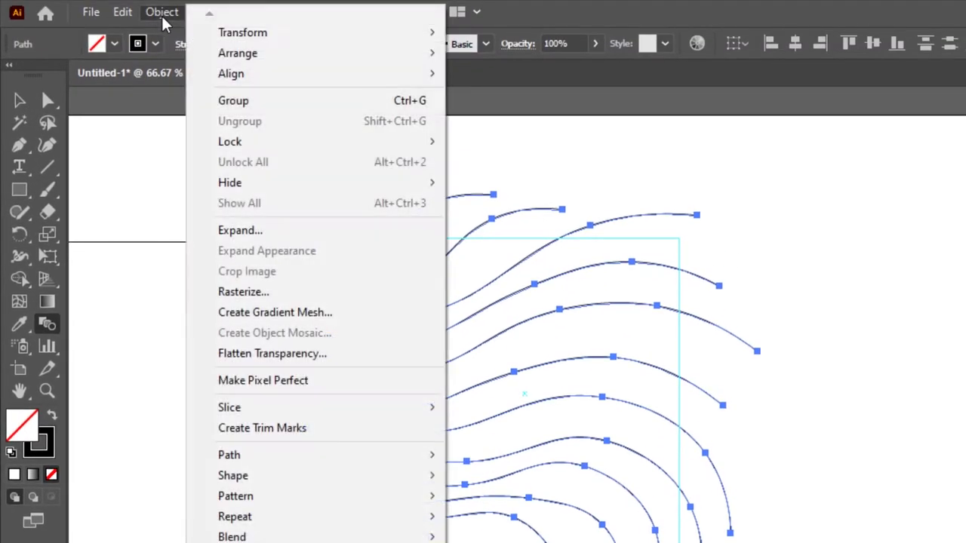
pyautogui.moveTo(233, 461)
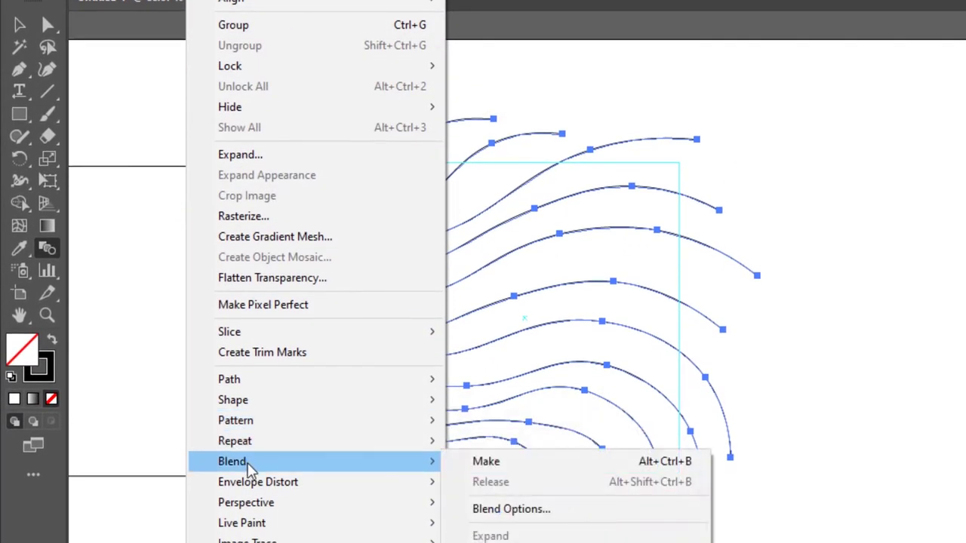
pyautogui.click(488, 469)
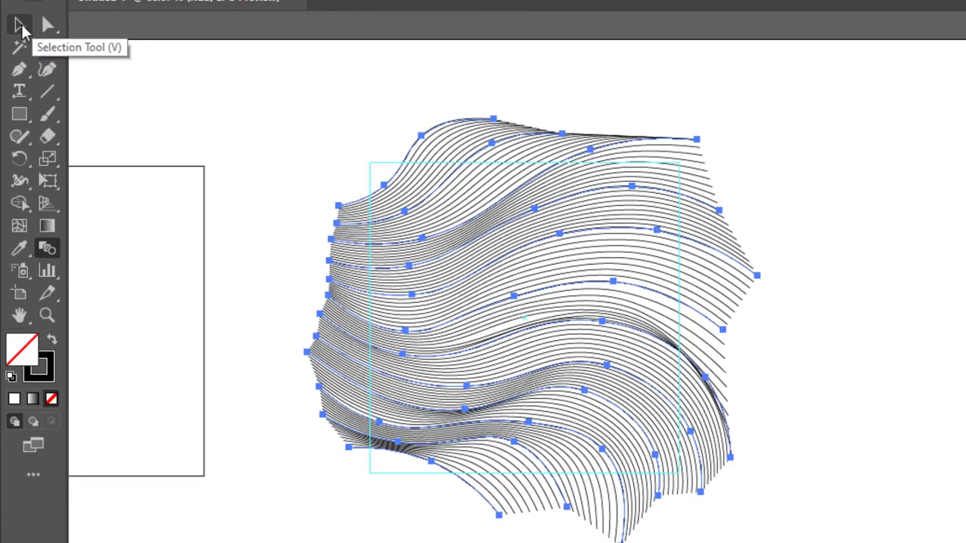
pyautogui.click(20, 24)
pyautogui.click(253, 75)
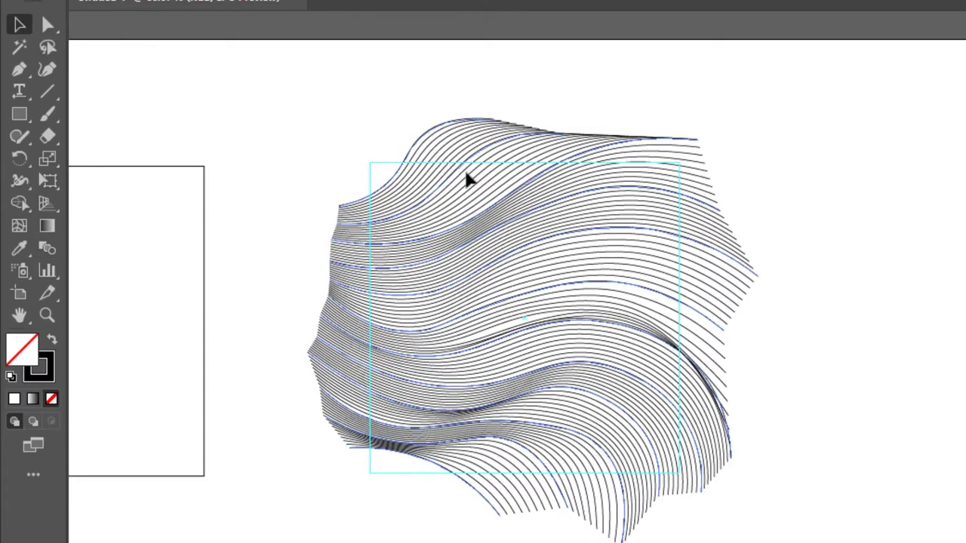
pyautogui.click(490, 163)
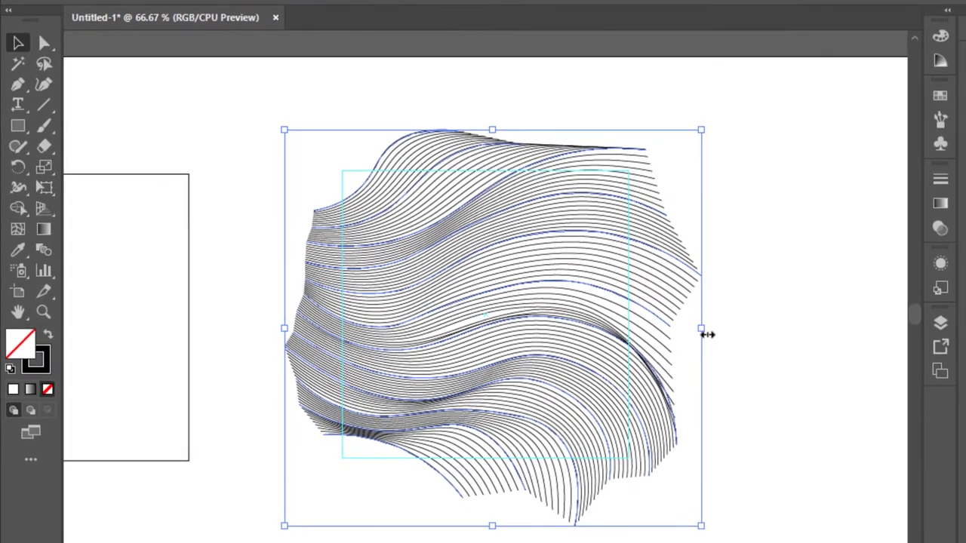
pyautogui.moveTo(757, 332); pyautogui.dragTo(708, 329)
# - Reselect the widened 652 x 617.656 px blend with a marquee
pyautogui.click(779, 231)
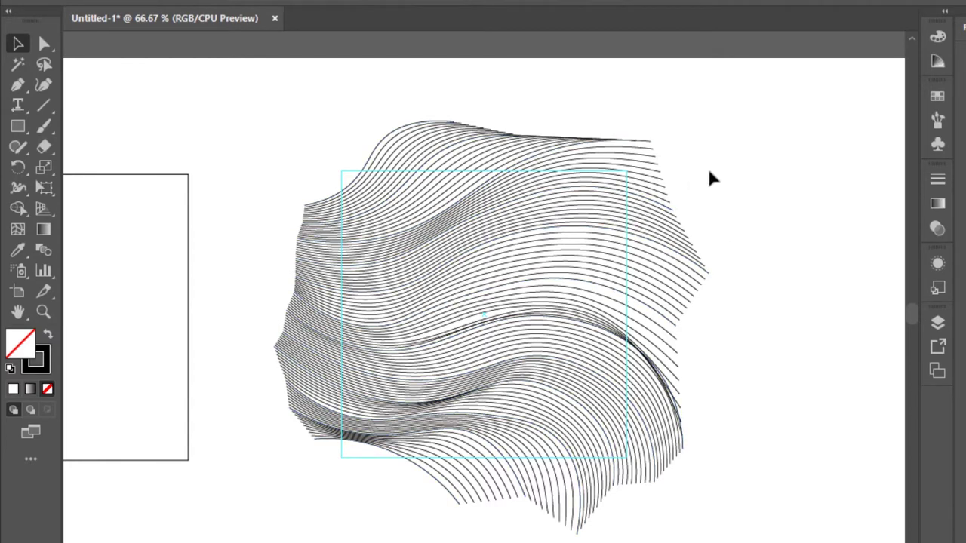
pyautogui.moveTo(697, 128); pyautogui.dragTo(388, 408)
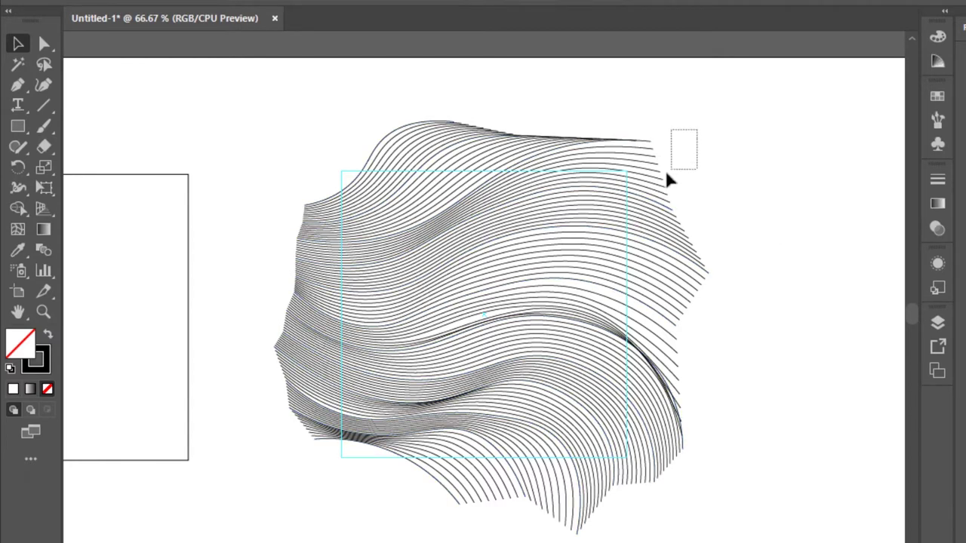
pyautogui.moveTo(389, 408); pyautogui.dragTo(297, 502)
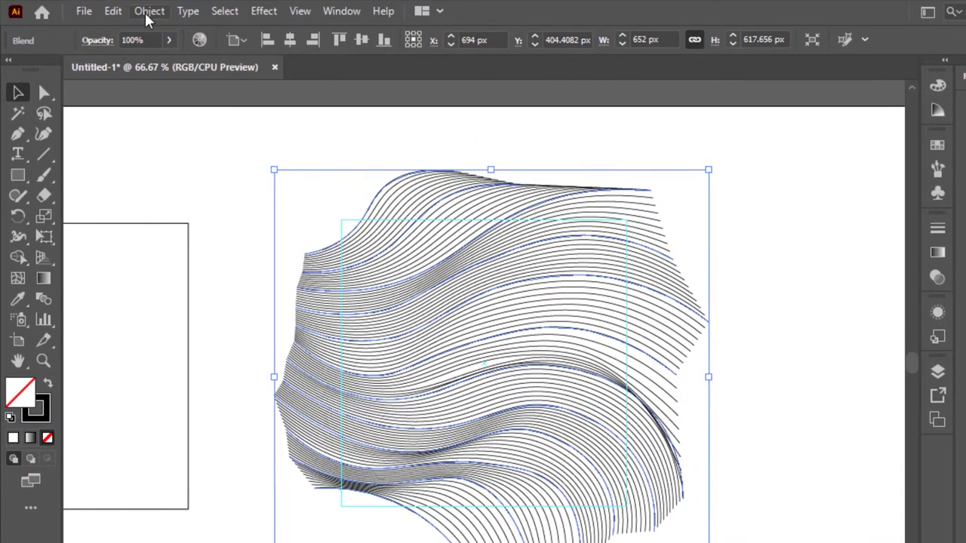
# - Expand the blend into separate paths with Object, Fill and Stroke, then drag the spare square toward it
pyautogui.click(147, 12)
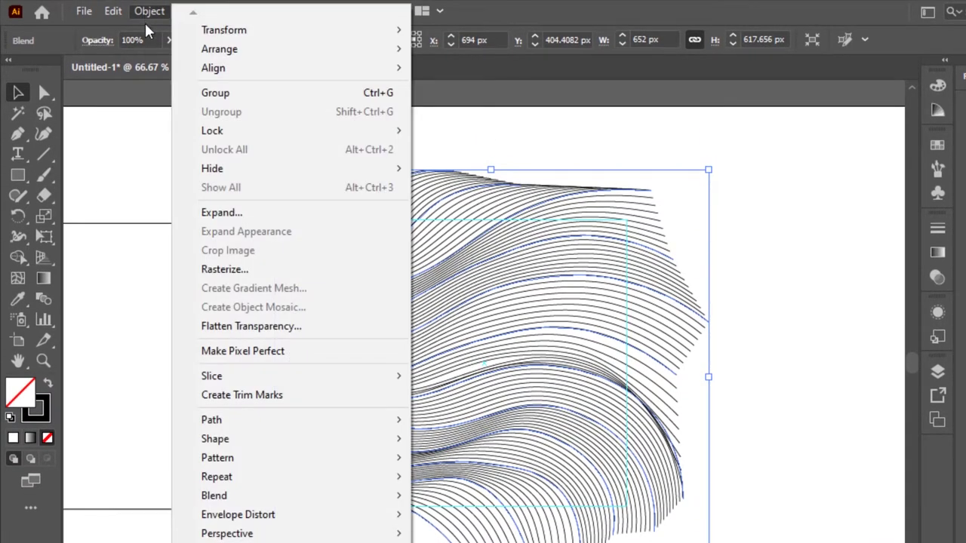
pyautogui.click(206, 219)
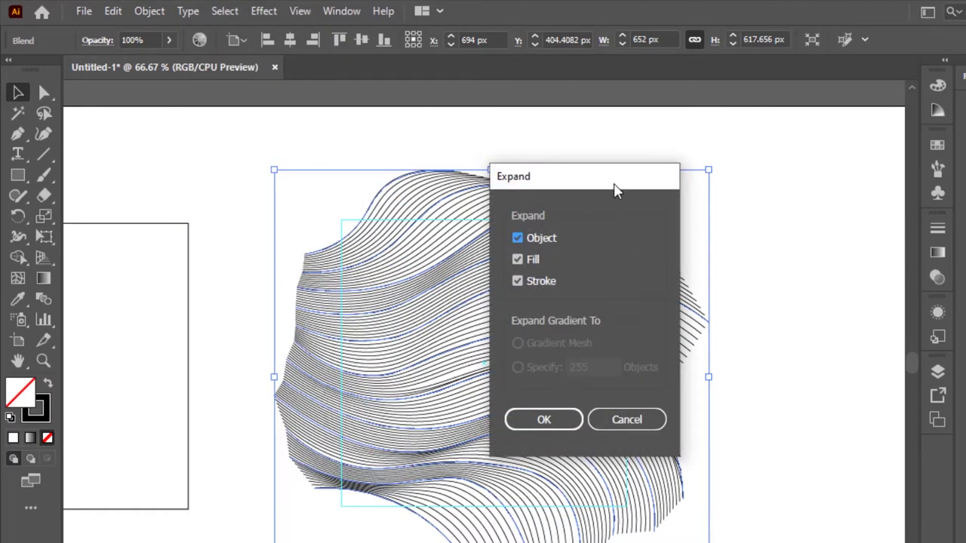
pyautogui.moveTo(614, 184); pyautogui.dragTo(836, 181)
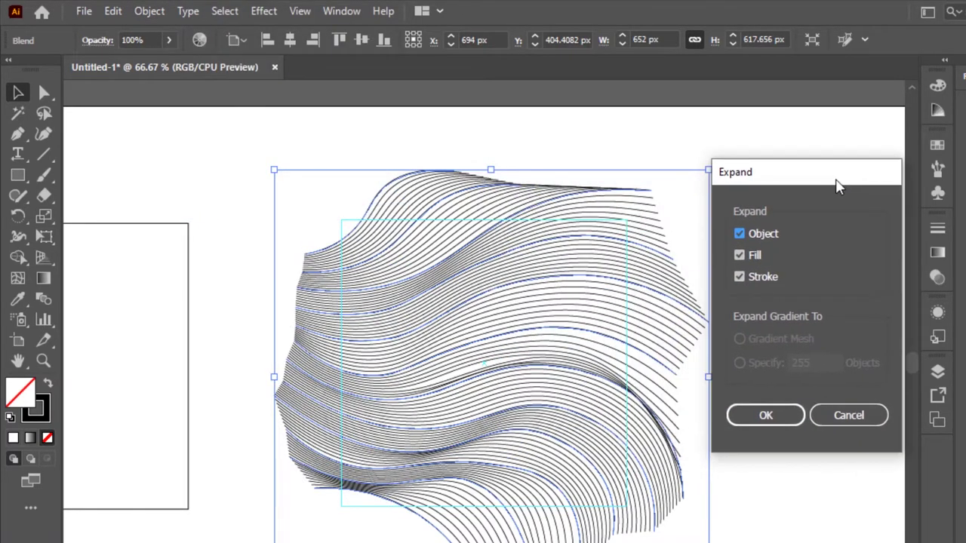
pyautogui.click(785, 415)
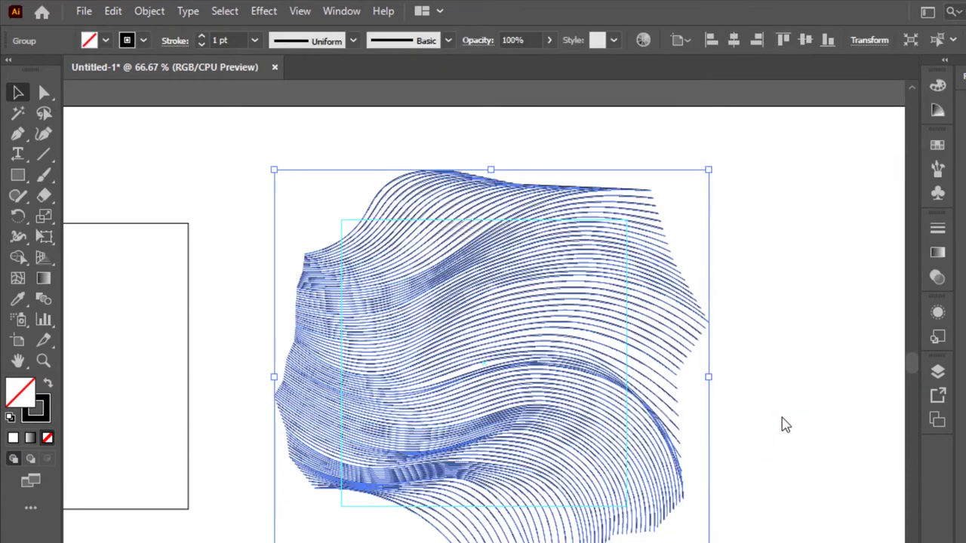
pyautogui.click(782, 411)
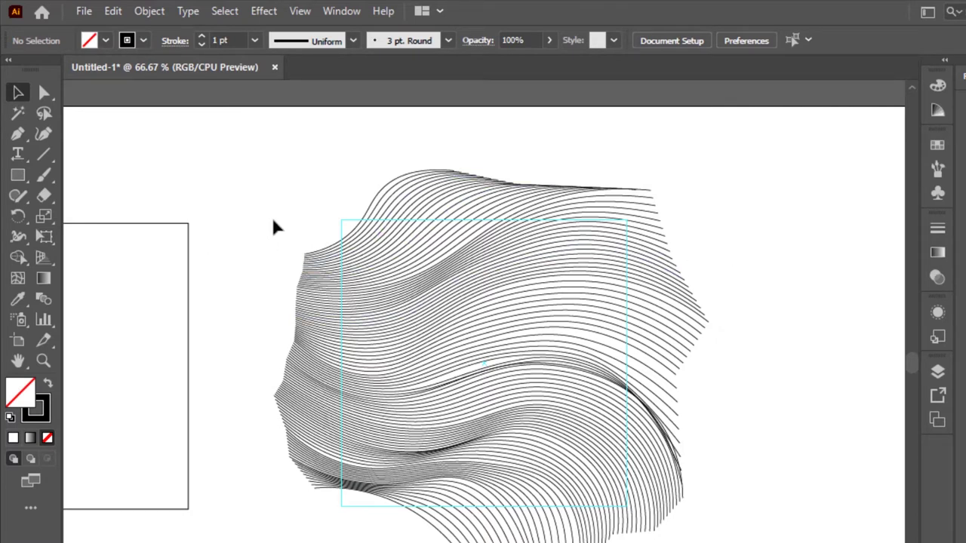
pyautogui.moveTo(184, 227); pyautogui.dragTo(539, 230)
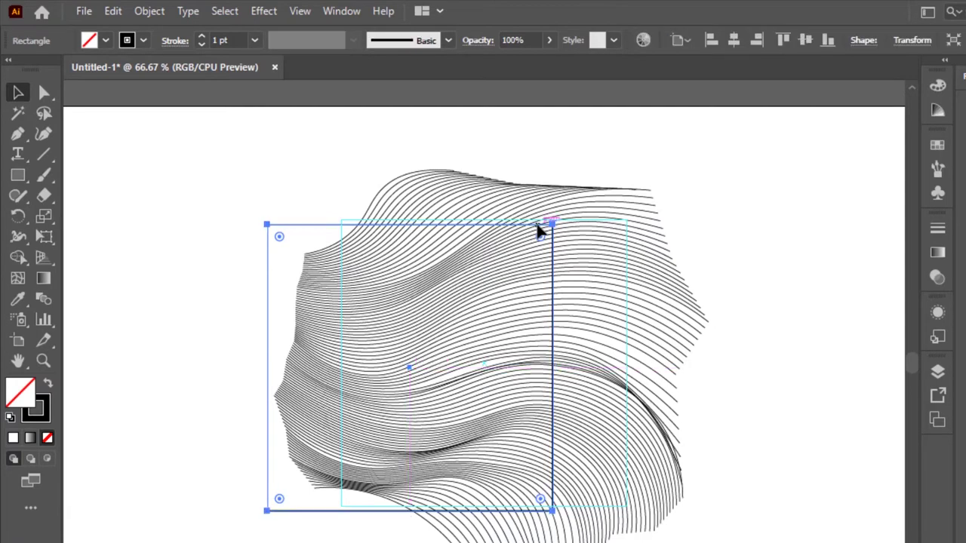
# - Snap the spare square onto the guide square at 100% zoom and select it with all the lines
pyautogui.hotkey('ctrl', '=')
pyautogui.hscroll(2, 536, 230)
pyautogui.hscroll(3, 528, 226)
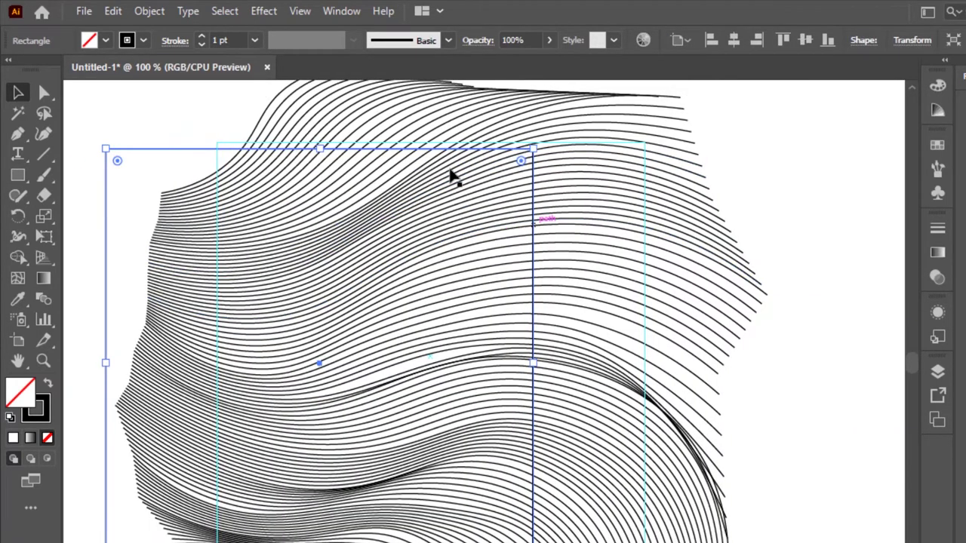
pyautogui.moveTo(184, 154); pyautogui.dragTo(296, 150)
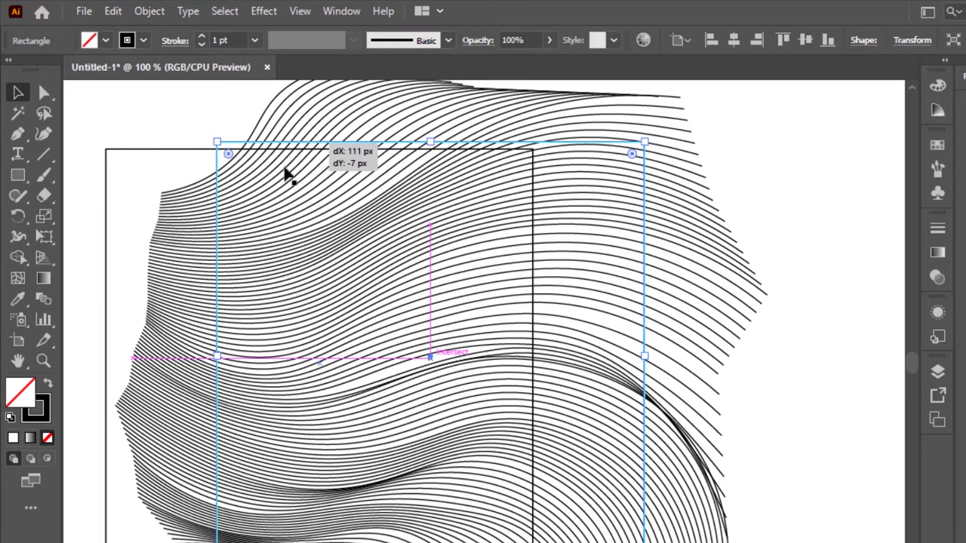
pyautogui.moveTo(297, 150); pyautogui.dragTo(284, 173)
pyautogui.click(148, 141)
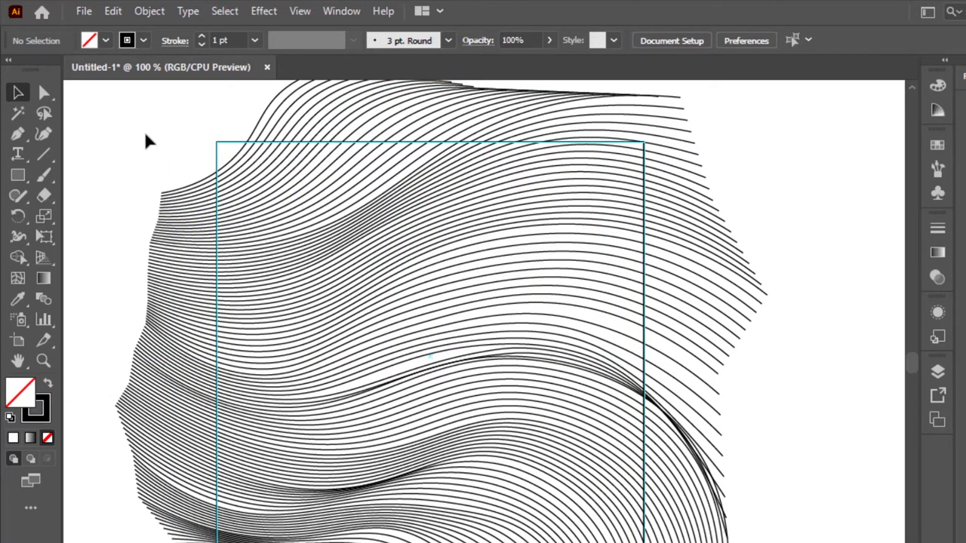
pyautogui.scroll(1, 167, 133)
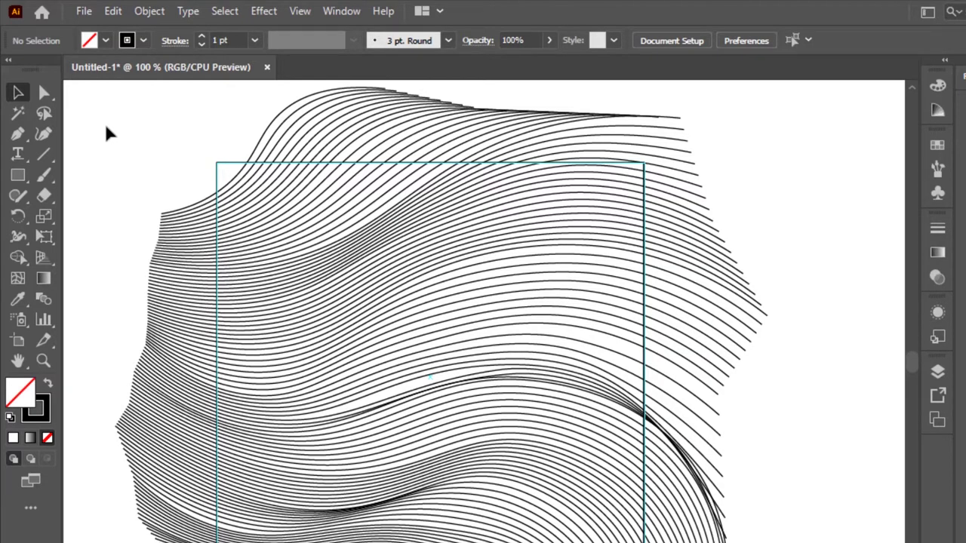
pyautogui.moveTo(80, 124)
pyautogui.mouseDown()
pyautogui.moveTo(589, 494)
pyautogui.moveTo(777, 540)
pyautogui.mouseUp()
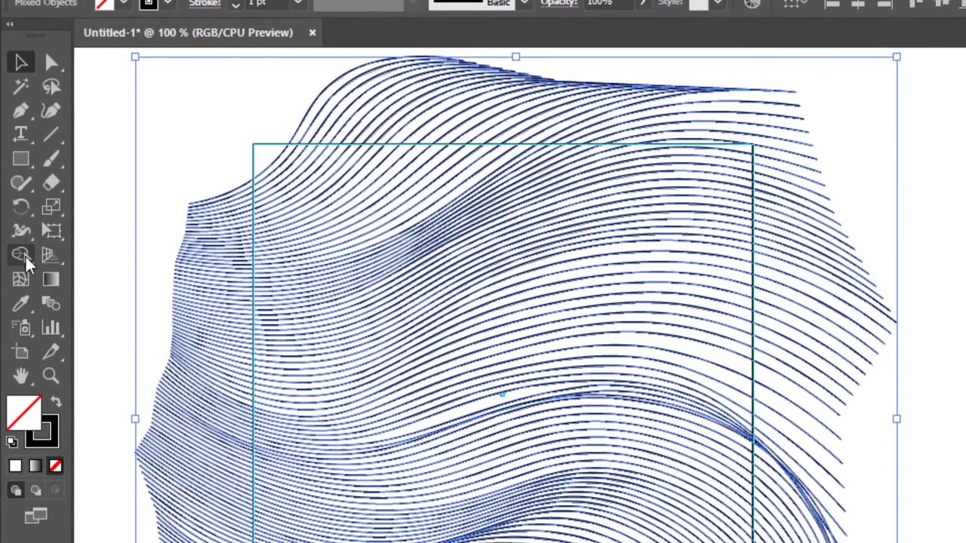
# - Use the Shape Builder to erase line pieces above the square's top edge
pyautogui.click(26, 263)
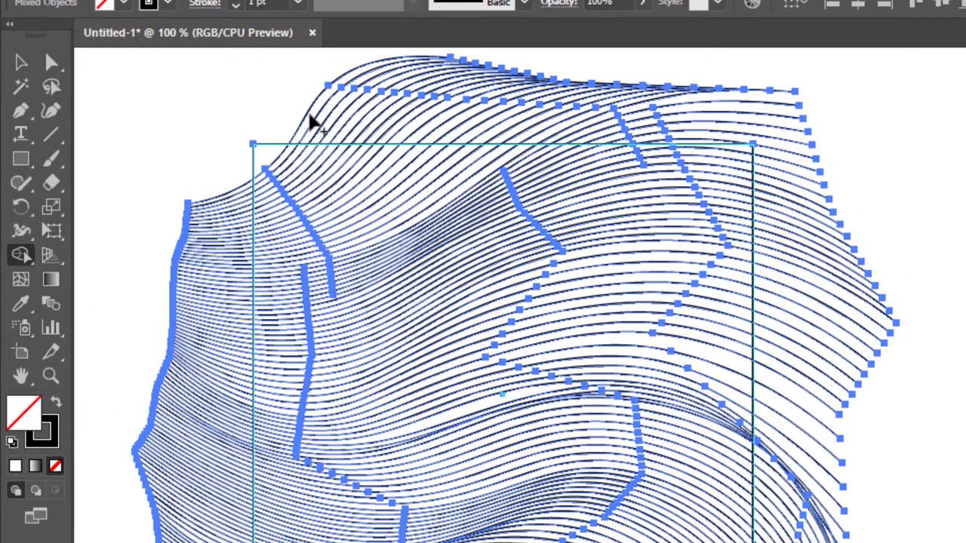
pyautogui.click(281, 128)
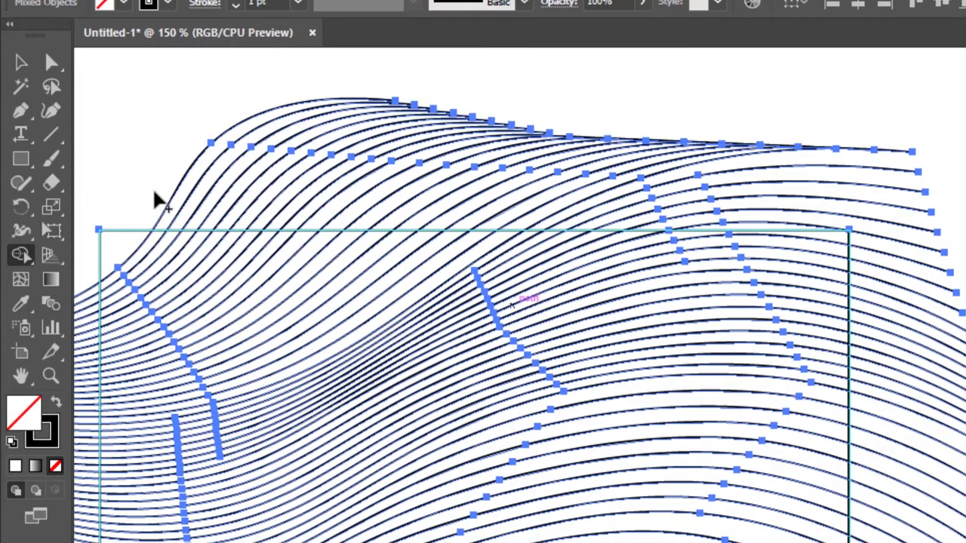
pyautogui.moveTo(154, 192)
pyautogui.mouseDown()
pyautogui.moveTo(853, 219)
pyautogui.moveTo(869, 252)
pyautogui.moveTo(873, 319)
pyautogui.moveTo(886, 323)
pyautogui.moveTo(875, 315)
pyautogui.mouseUp()
pyautogui.moveTo(370, 181); pyautogui.dragTo(178, 189)
pyautogui.moveTo(564, 176)
pyautogui.mouseDown()
pyautogui.moveTo(728, 214)
pyautogui.moveTo(852, 221)
pyautogui.mouseUp()
pyautogui.moveTo(780, 181); pyautogui.dragTo(780, 128)
# - Erase the line pieces sticking out past the square's right and bottom edges
pyautogui.scroll(-3, 866, 149)
pyautogui.moveTo(912, 72); pyautogui.dragTo(901, 486)
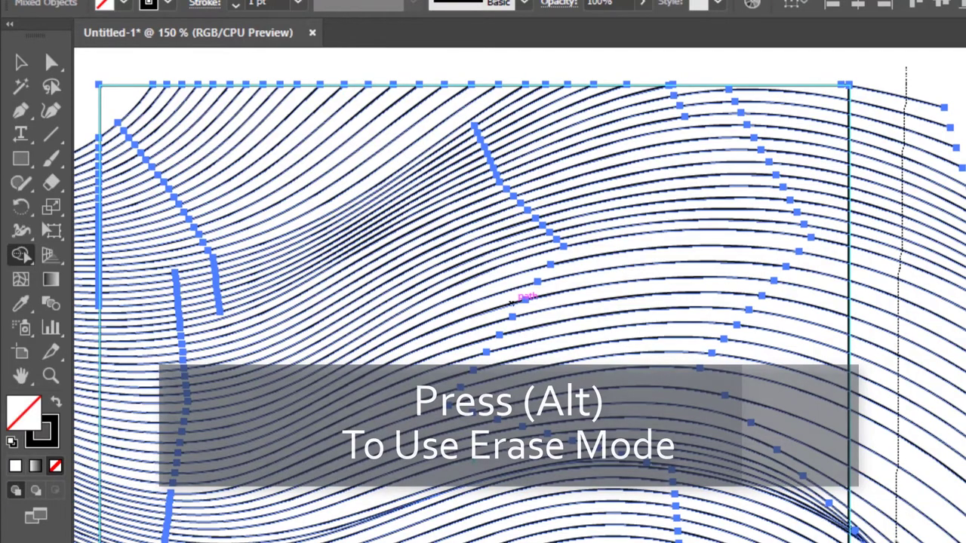
pyautogui.scroll(-3, 912, 408)
pyautogui.scroll(-3, 913, 383)
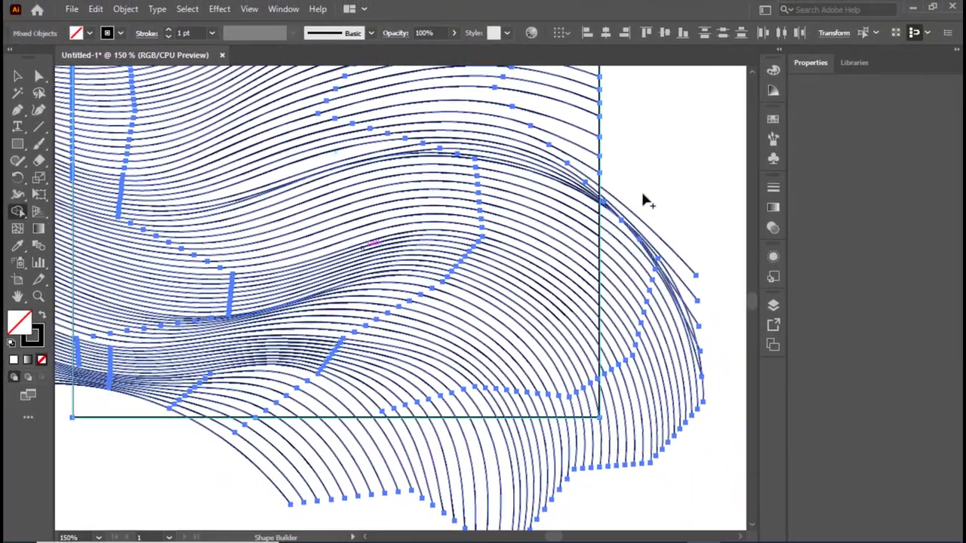
pyautogui.moveTo(640, 252); pyautogui.dragTo(658, 458)
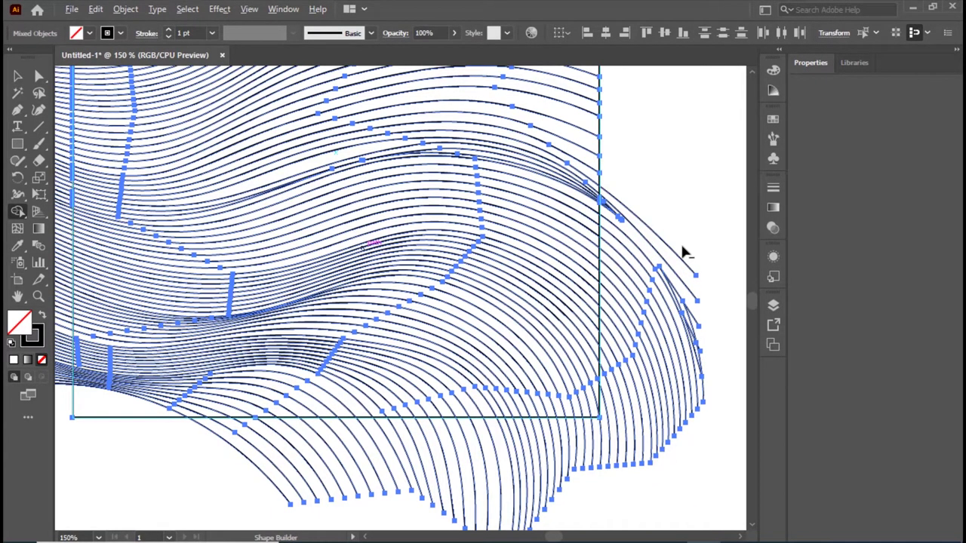
pyautogui.moveTo(676, 266); pyautogui.dragTo(634, 330)
pyautogui.moveTo(617, 387)
pyautogui.mouseDown()
pyautogui.moveTo(616, 451)
pyautogui.moveTo(638, 464)
pyautogui.mouseUp()
pyautogui.moveTo(203, 441); pyautogui.dragTo(577, 450)
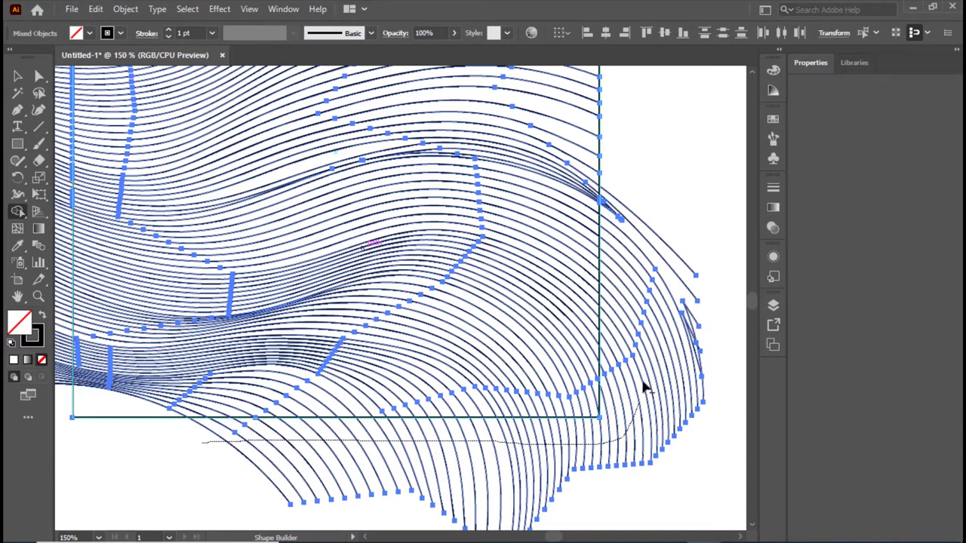
pyautogui.moveTo(577, 450); pyautogui.dragTo(689, 242)
pyautogui.moveTo(689, 367); pyautogui.dragTo(700, 320)
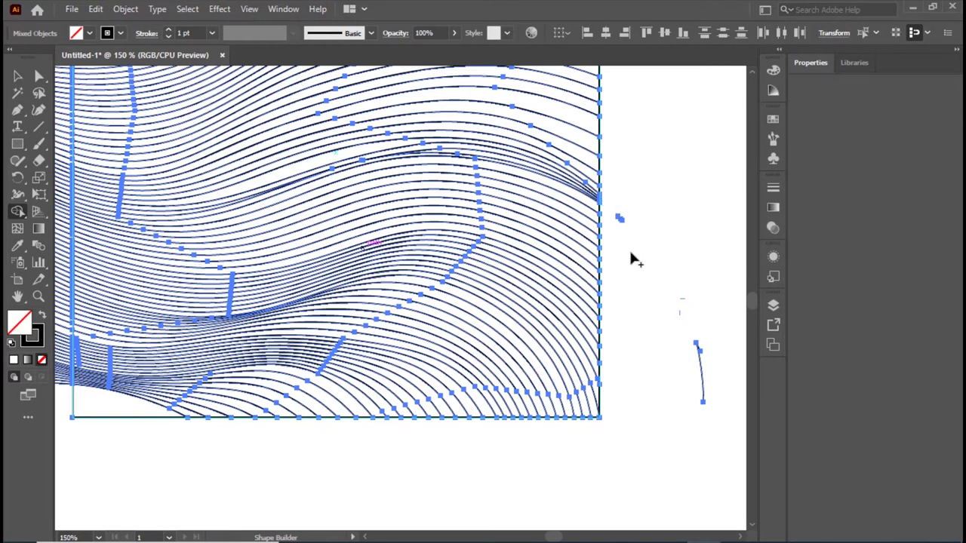
# - Deselect the trimmed wavy line artwork
pyautogui.scroll(4, 628, 248)
pyautogui.scroll(6, 626, 243)
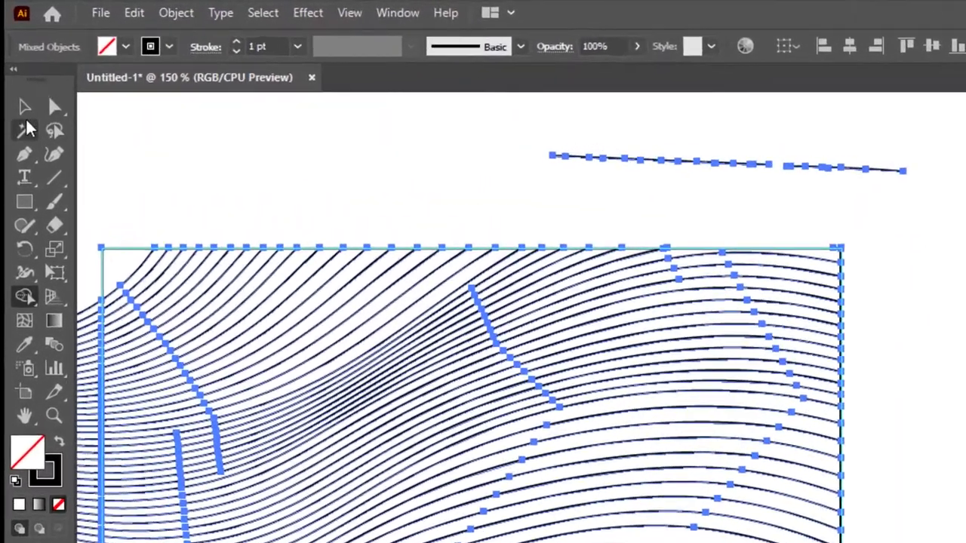
pyautogui.click(17, 76)
pyautogui.click(181, 107)
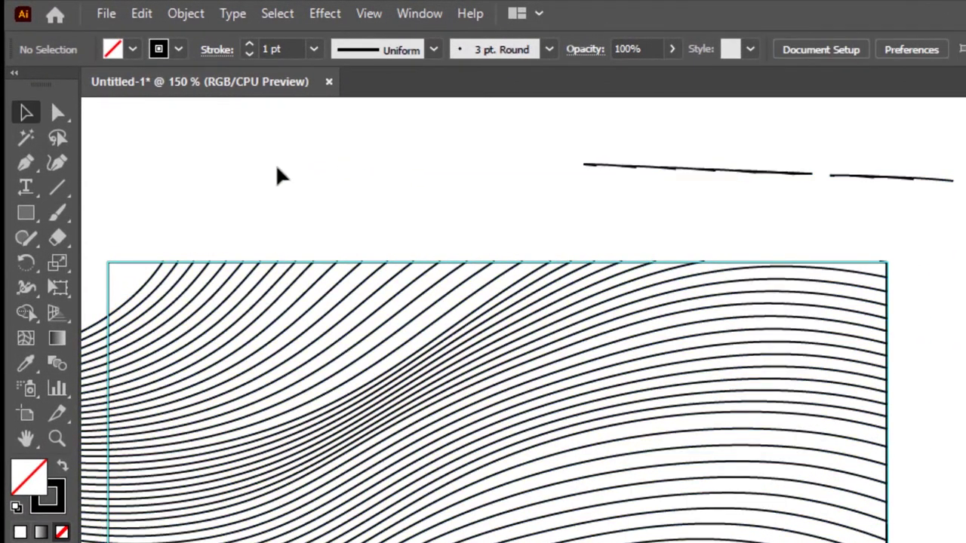
# - Lasso and delete the two stray strokes above the square
pyautogui.click(58, 138)
pyautogui.moveTo(958, 163); pyautogui.dragTo(544, 146)
pyautogui.moveTo(485, 145); pyautogui.dragTo(914, 162)
pyautogui.press('Delete')
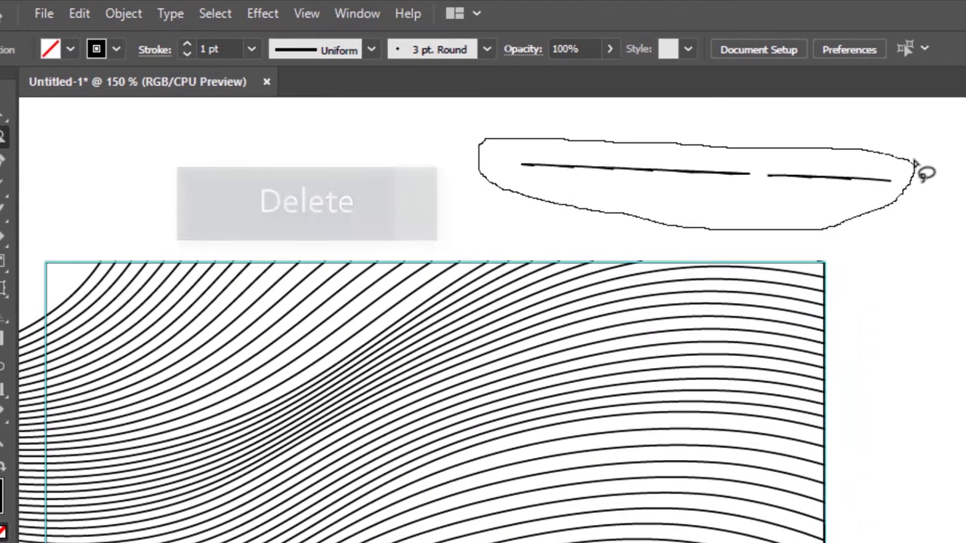
pyautogui.press('Delete')
# - Delete the small stray mark and the vertical stray stroke beside the square
pyautogui.scroll(-5, 875, 344)
pyautogui.scroll(-3, 868, 351)
pyautogui.moveTo(822, 286); pyautogui.dragTo(647, 214)
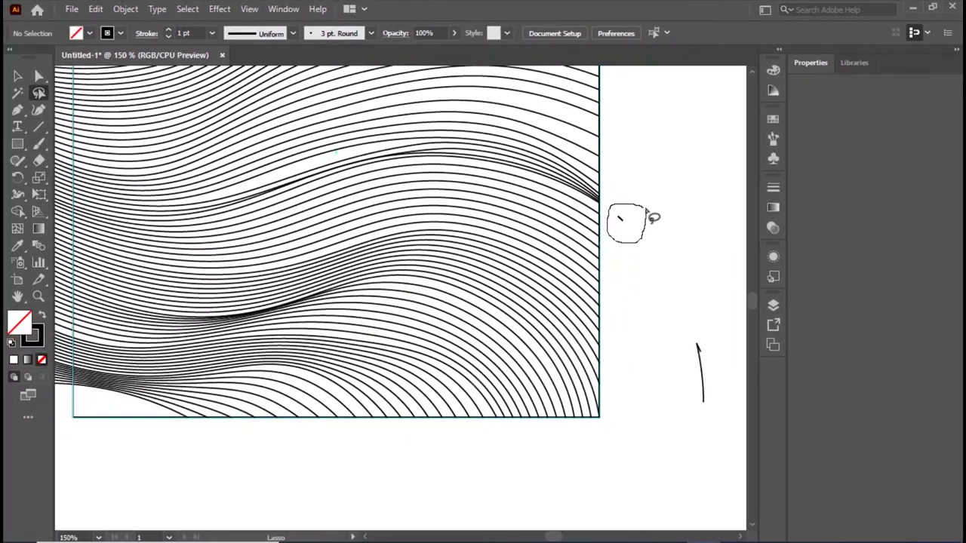
pyautogui.press('Delete')
pyautogui.moveTo(712, 304); pyautogui.dragTo(747, 426)
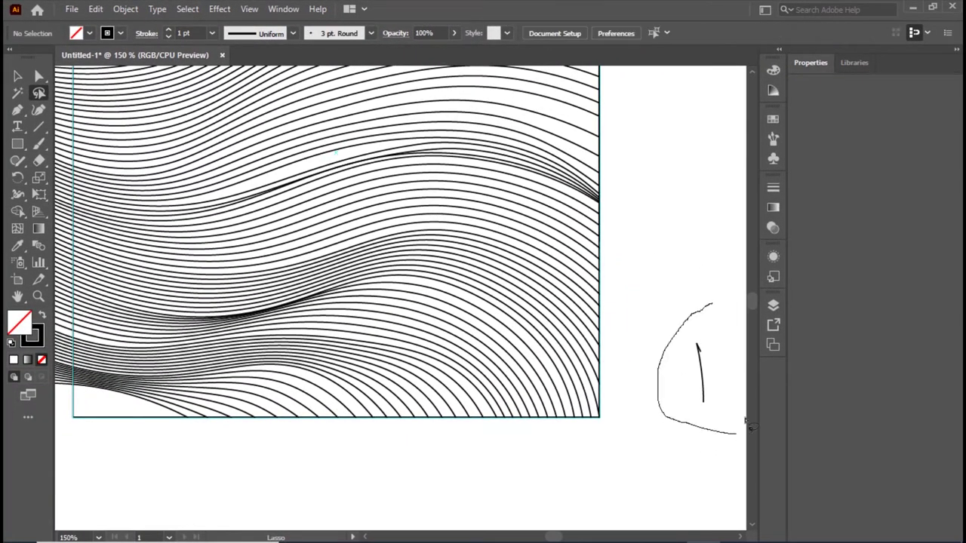
pyautogui.moveTo(747, 427); pyautogui.dragTo(642, 311)
pyautogui.press('Delete')
# - Erase the wavy line ends overhanging the square's left edge with Shape Builder
pyautogui.hscroll(-5, 372, 418)
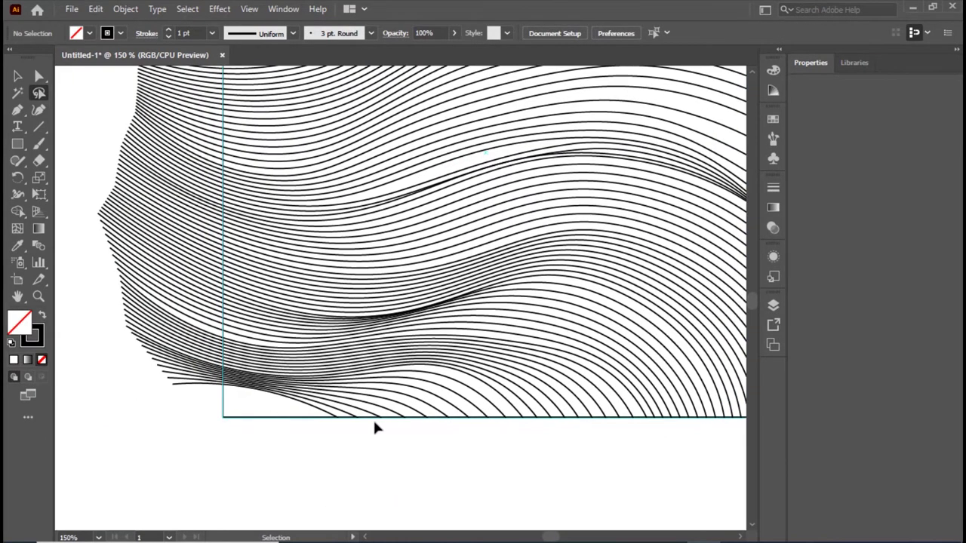
pyautogui.hscroll(-3, 373, 418)
pyautogui.scroll(3, 347, 422)
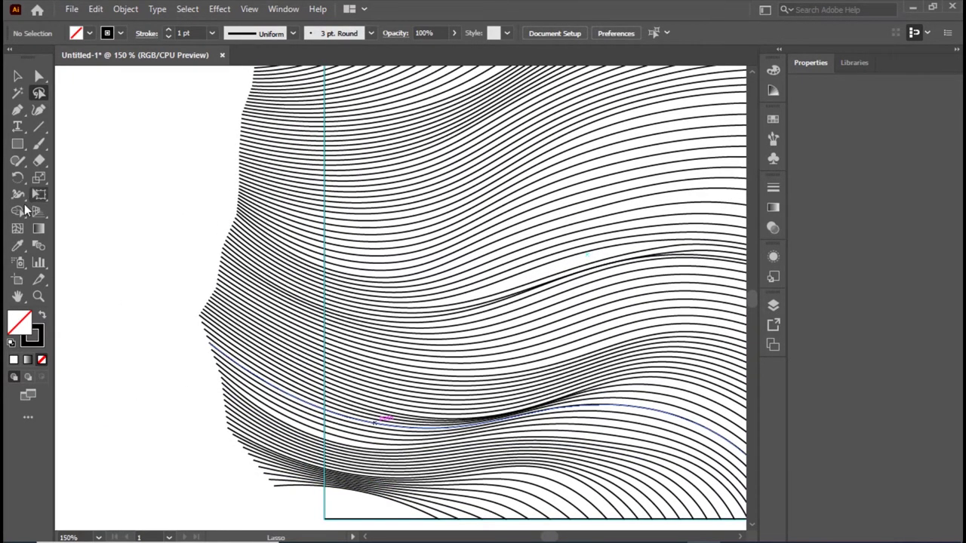
pyautogui.click(20, 214)
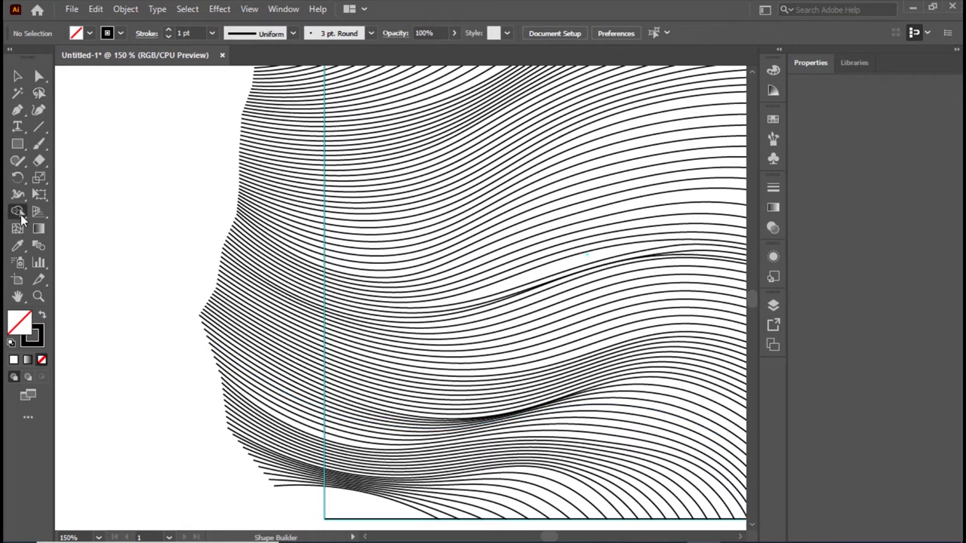
pyautogui.hotkey('ctrl', 'a')
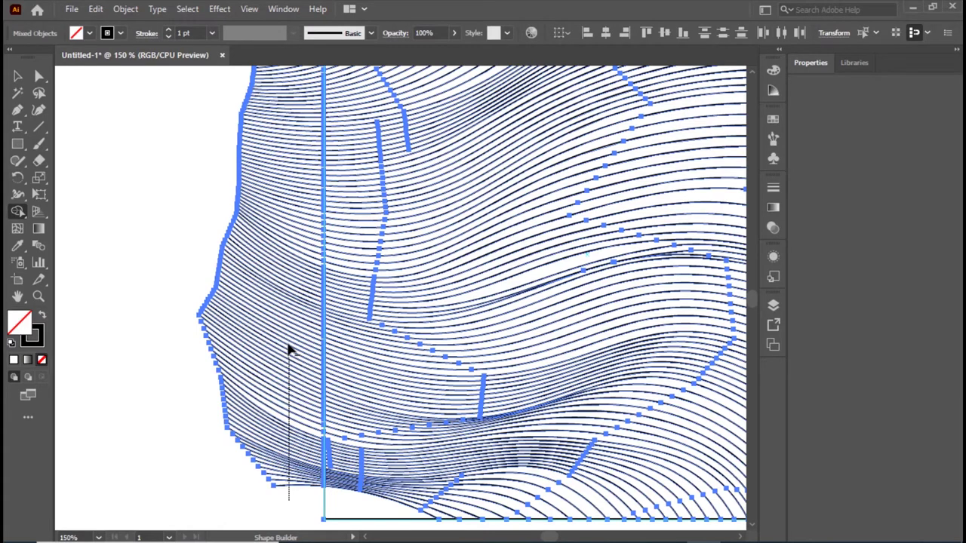
pyautogui.moveTo(289, 345); pyautogui.dragTo(289, 438)
pyautogui.scroll(3, 289, 437)
pyautogui.moveTo(289, 477); pyautogui.dragTo(286, 138)
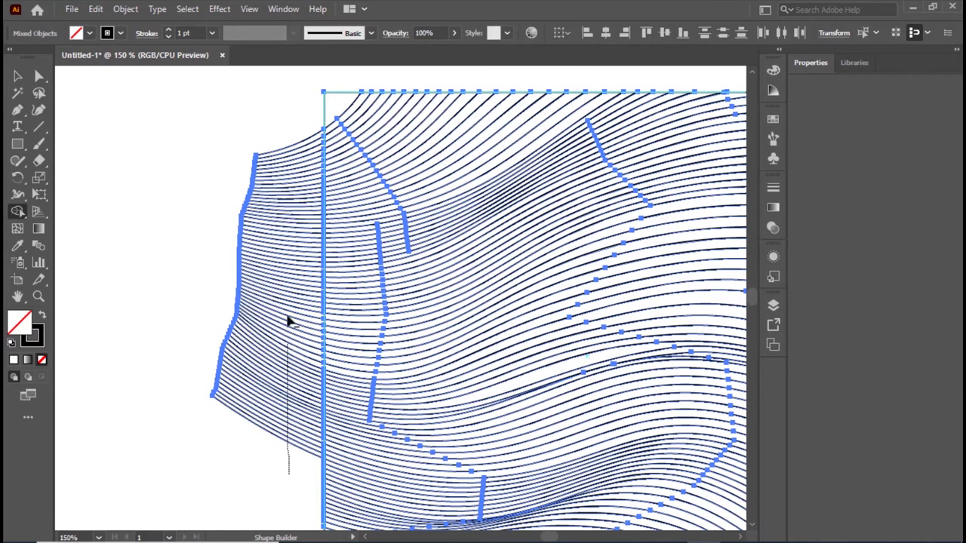
# - Deselect the trimmed artwork and fit the whole artboard in the window
pyautogui.scroll(2, 284, 138)
pyautogui.click(17, 75)
pyautogui.click(106, 117)
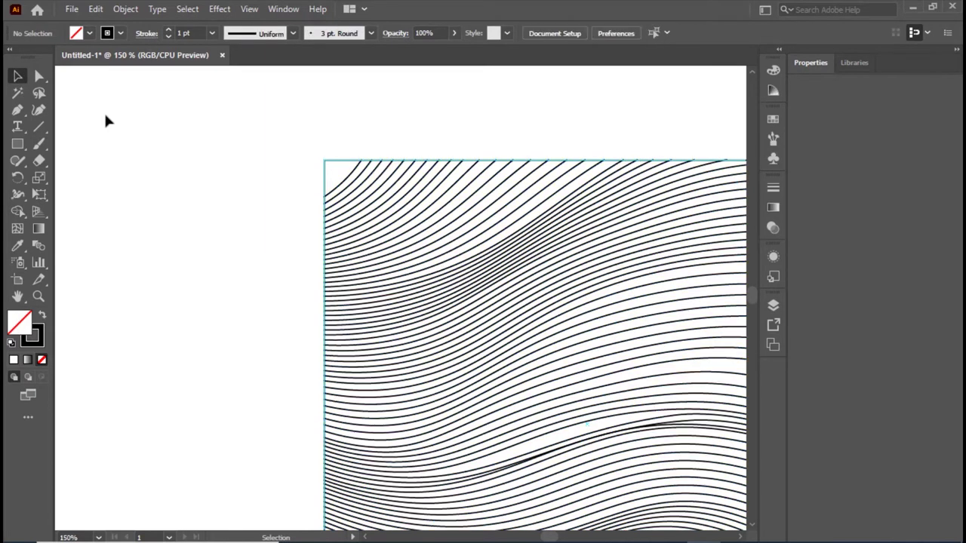
pyautogui.hotkey('ctrl', '0')
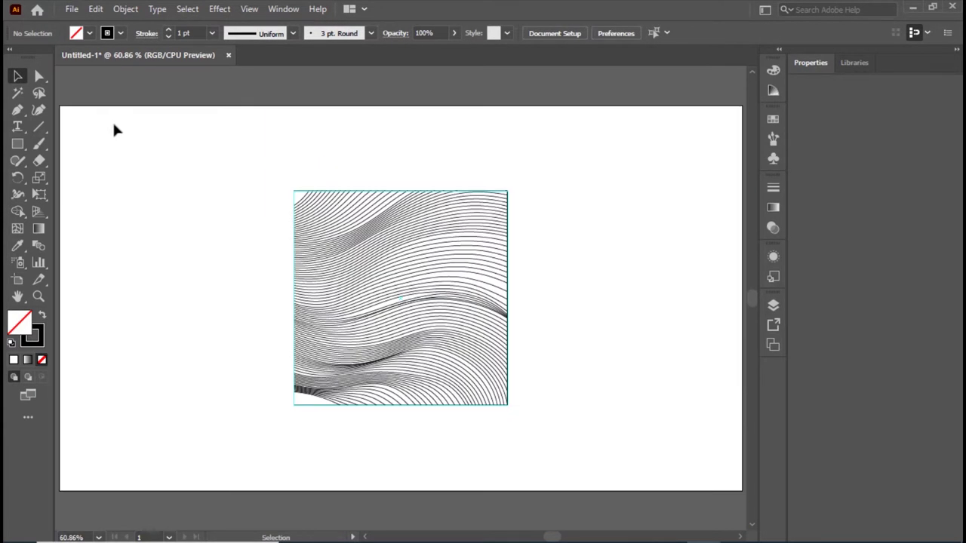
# - Ungroup the trimmed wavy-line group into separate paths, then zoom to 150%
pyautogui.hotkey('ctrl', '+')
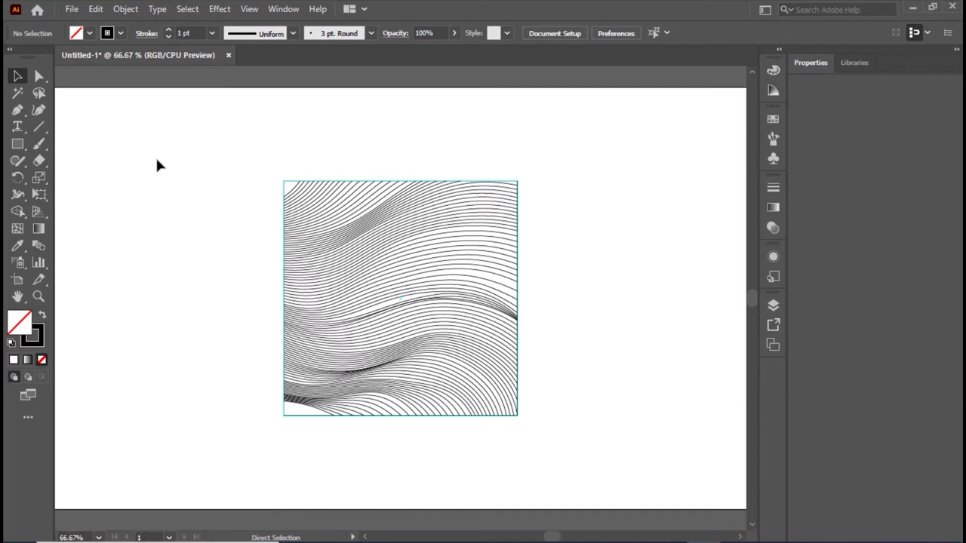
pyautogui.hotkey('ctrl', '+')
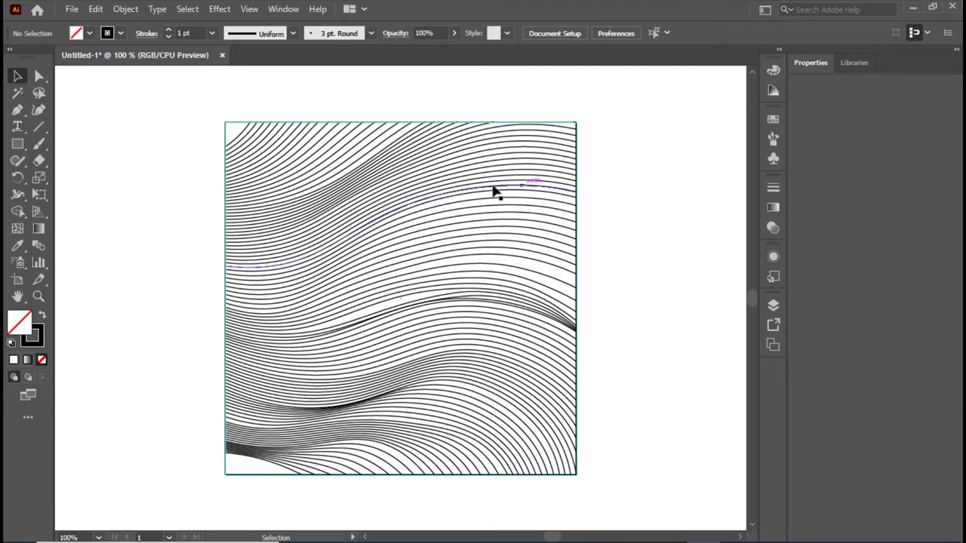
pyautogui.click(335, 157)
pyautogui.rightClick(333, 156)
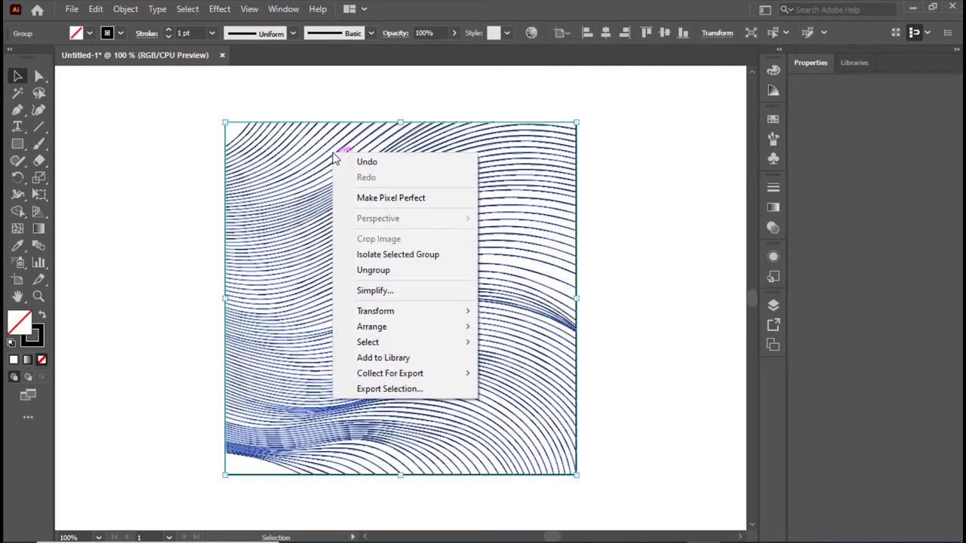
pyautogui.click(376, 274)
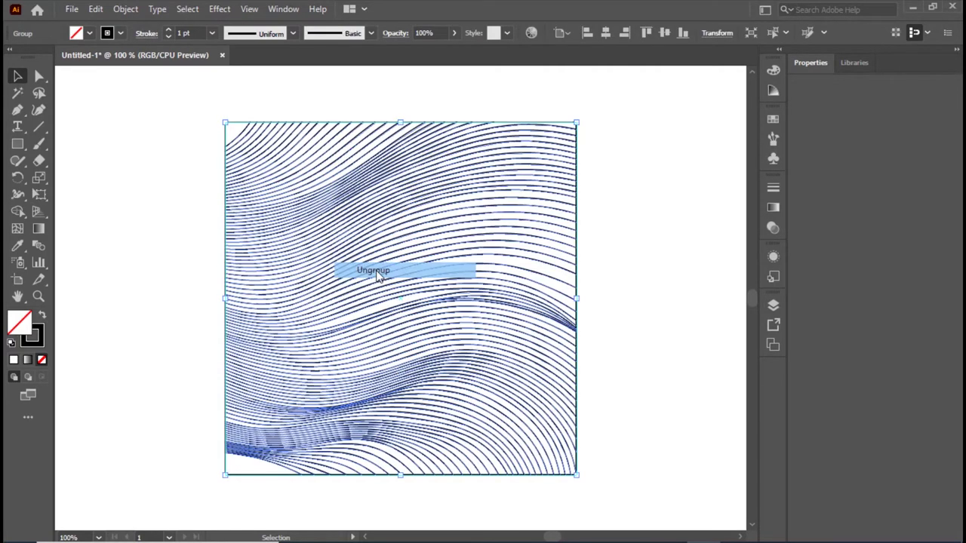
pyautogui.rightClick(328, 141)
pyautogui.click(406, 95)
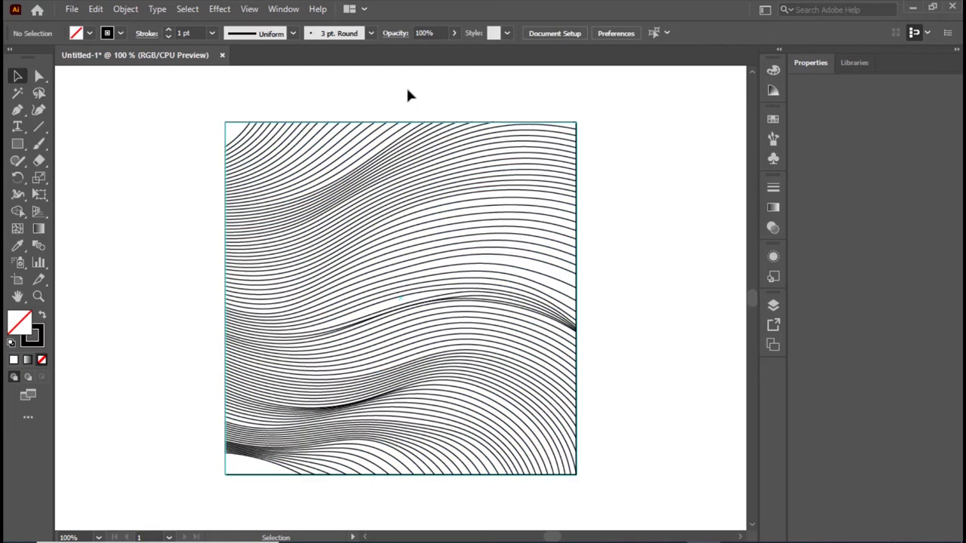
pyautogui.hotkey('ctrl', '=')
# - Make the top-left wavy line and the longer line below it 40 pt tapered bands
pyautogui.scroll(2, 408, 95)
pyautogui.scroll(2, 408, 95)
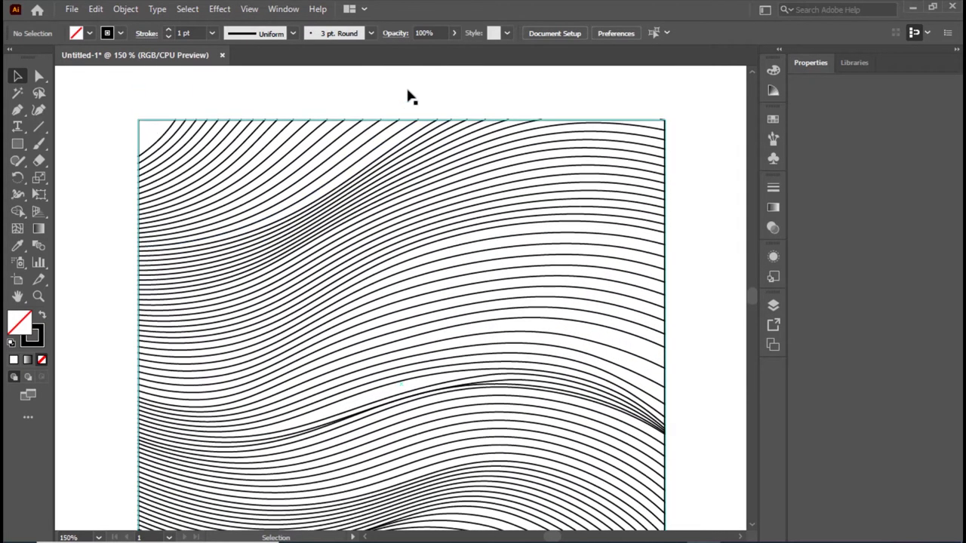
pyautogui.click(325, 153)
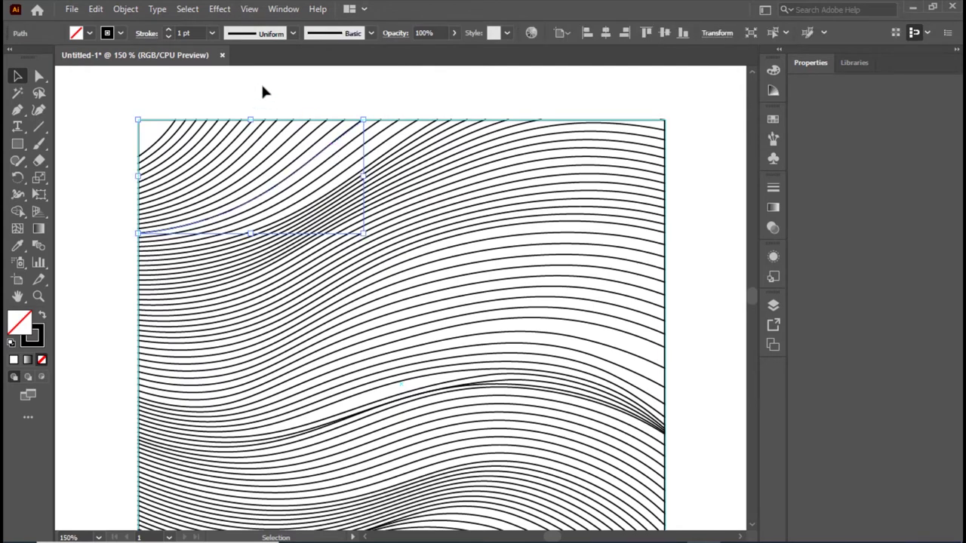
pyautogui.click(212, 34)
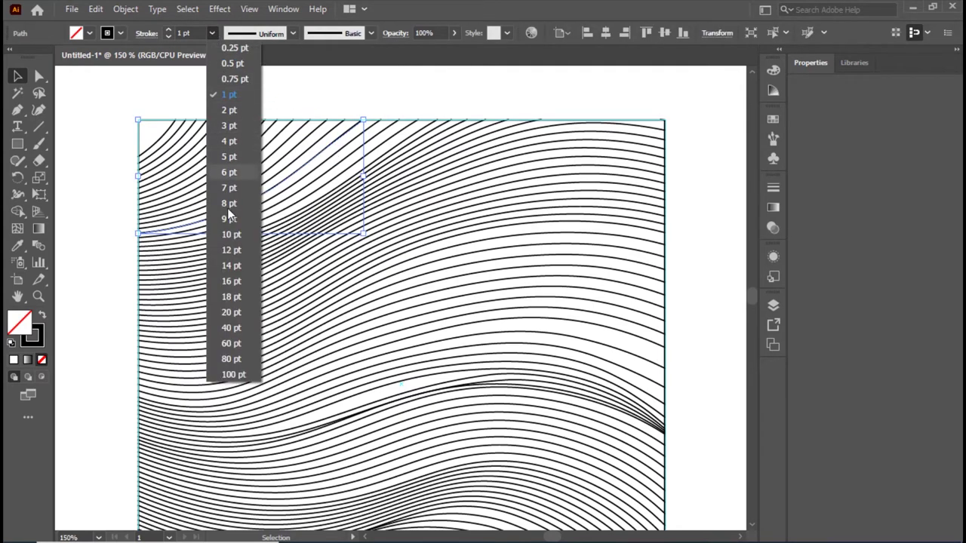
pyautogui.click(231, 327)
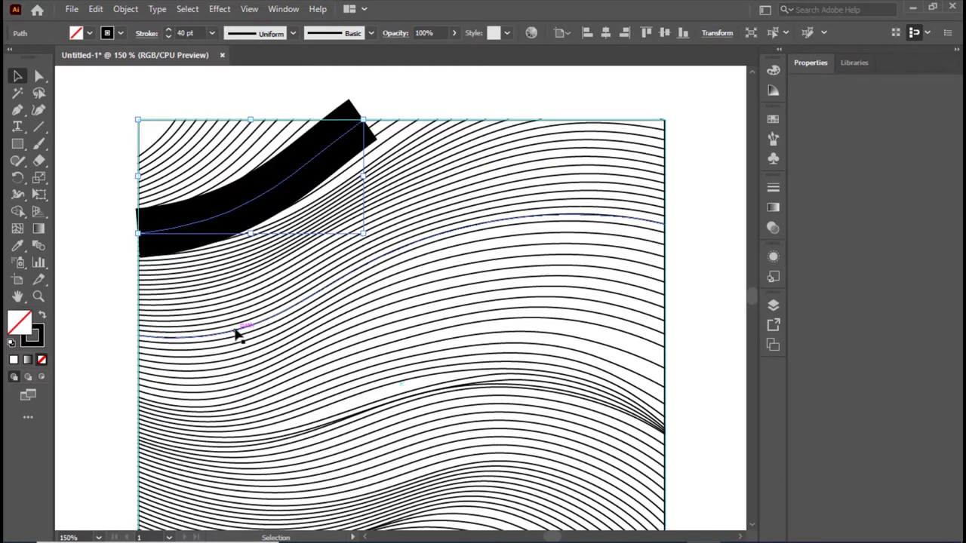
pyautogui.click(293, 33)
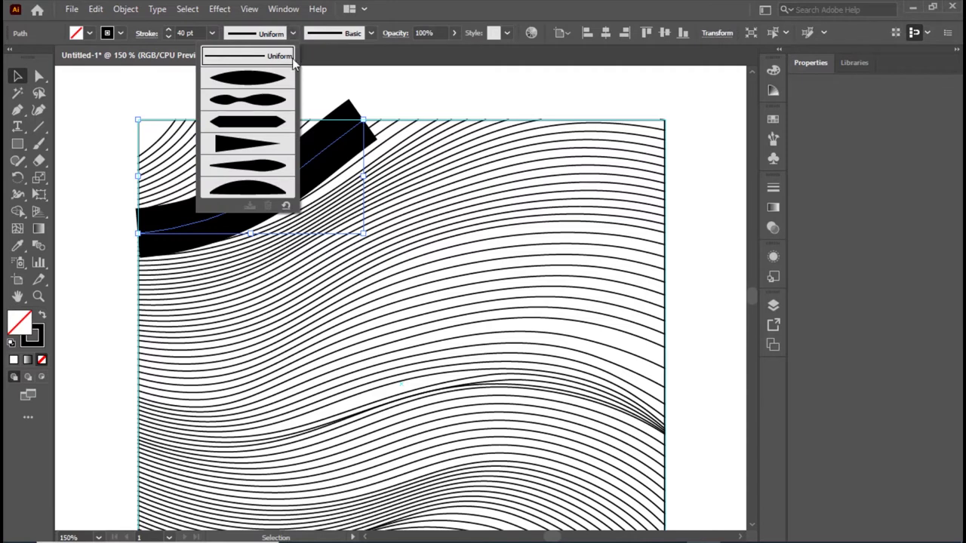
pyautogui.click(280, 156)
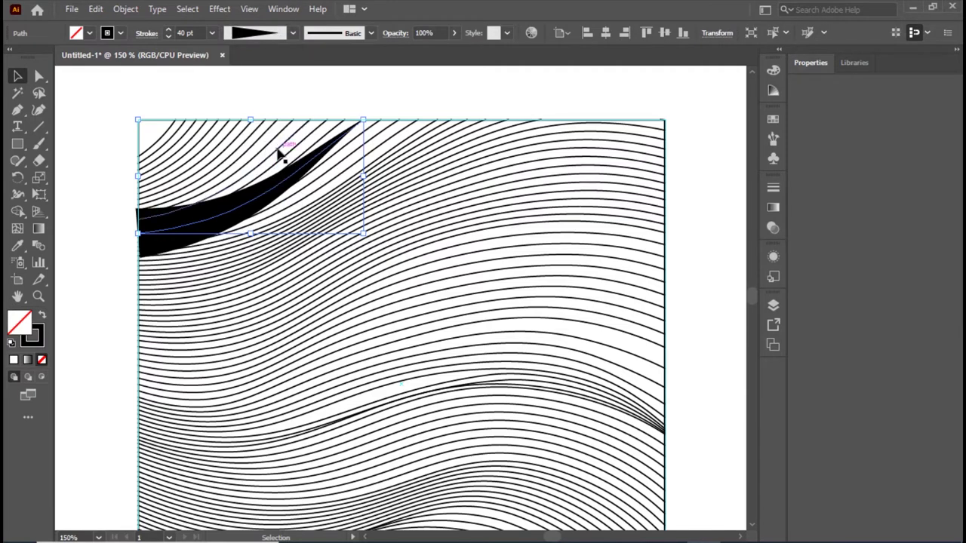
pyautogui.click(421, 96)
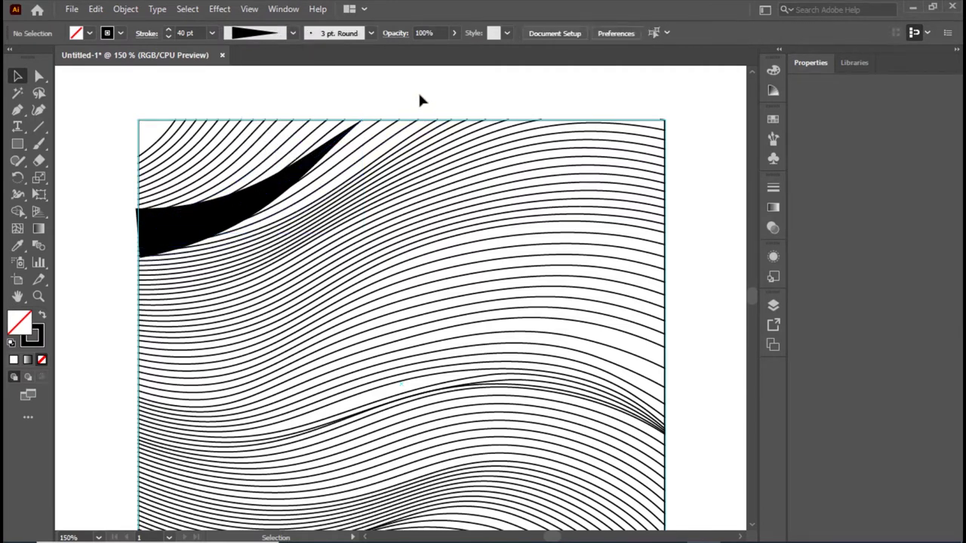
pyautogui.click(390, 214)
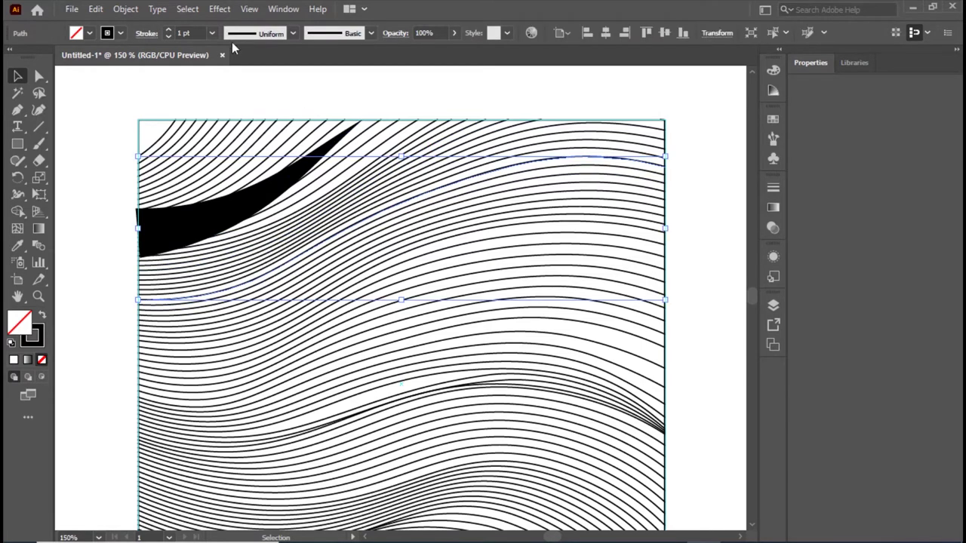
pyautogui.click(211, 33)
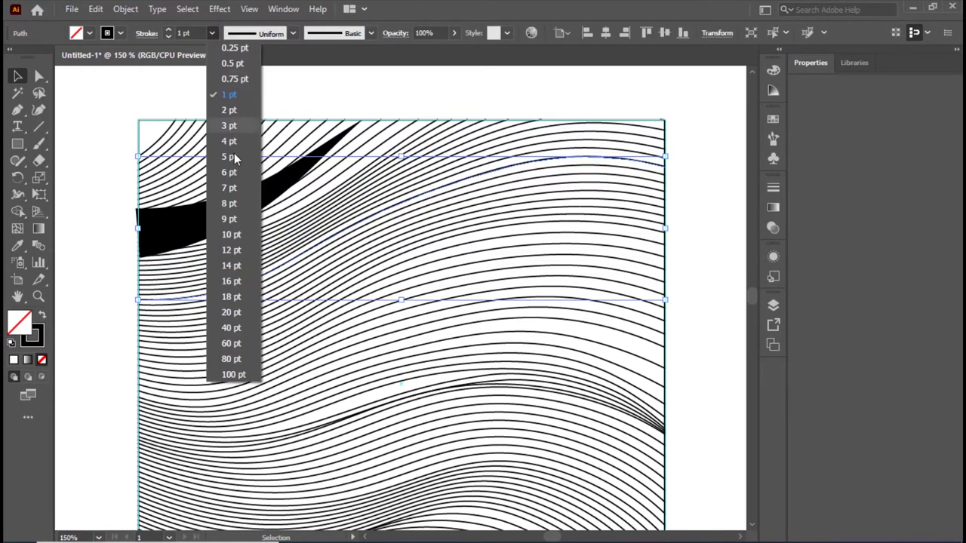
pyautogui.click(234, 327)
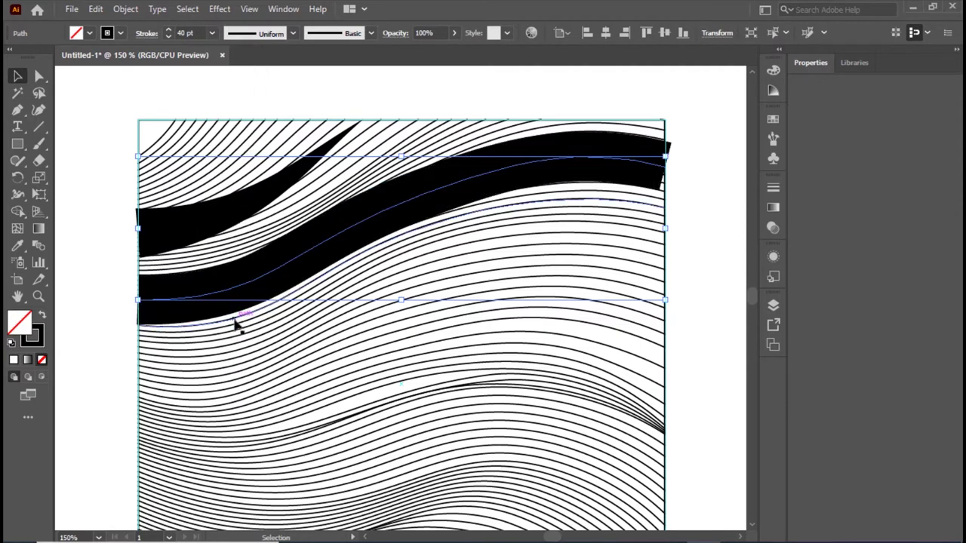
pyautogui.click(291, 35)
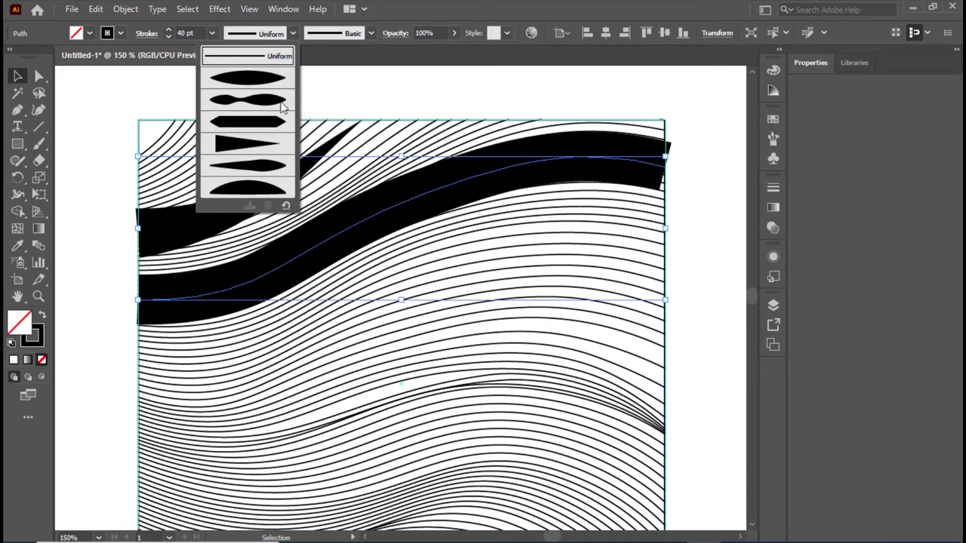
pyautogui.click(264, 151)
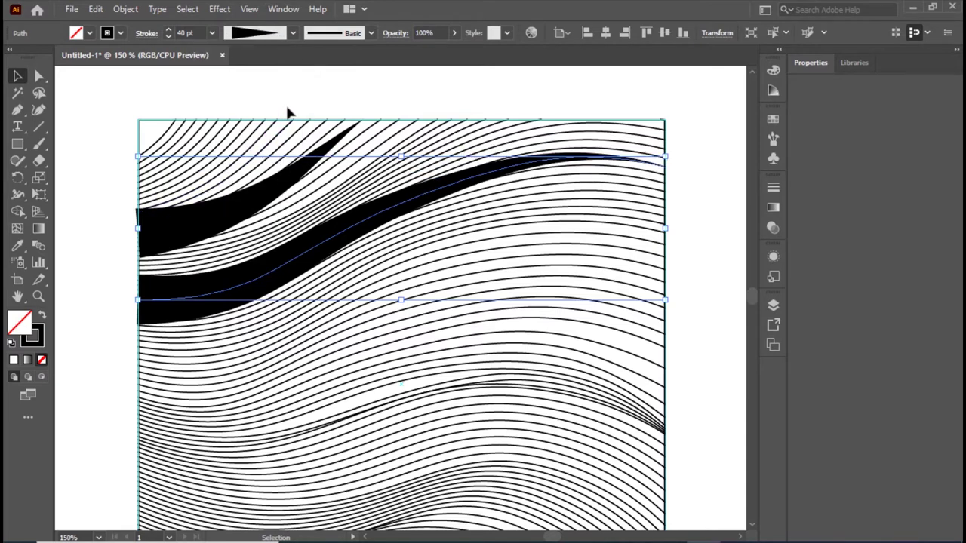
pyautogui.click(697, 189)
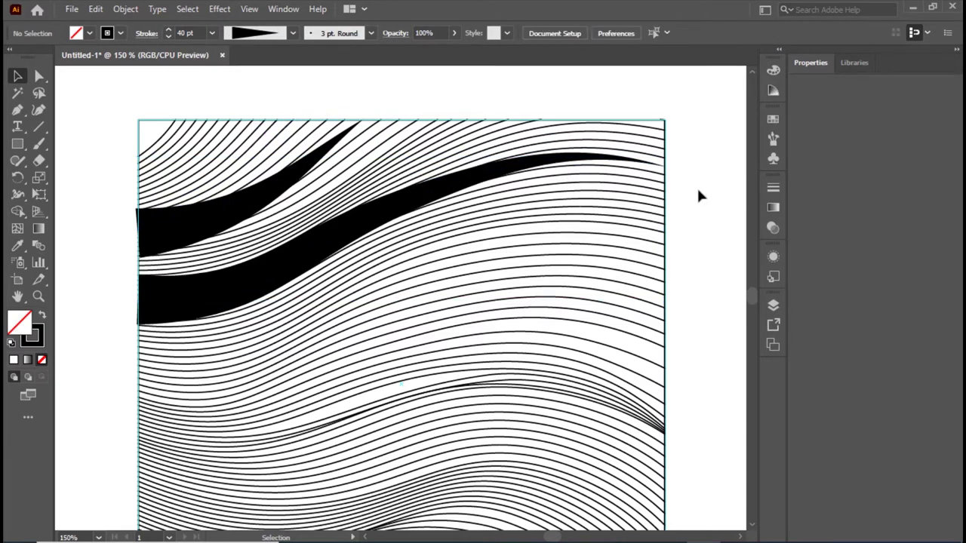
# - Make the line between those bands a tapered 40 pt band, and the next line 40 pt
pyautogui.click(518, 226)
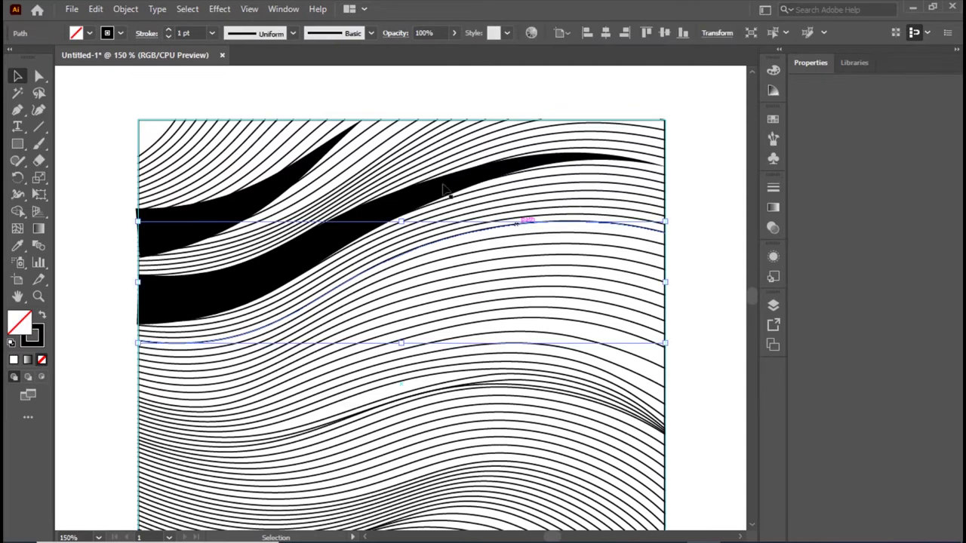
pyautogui.click(211, 33)
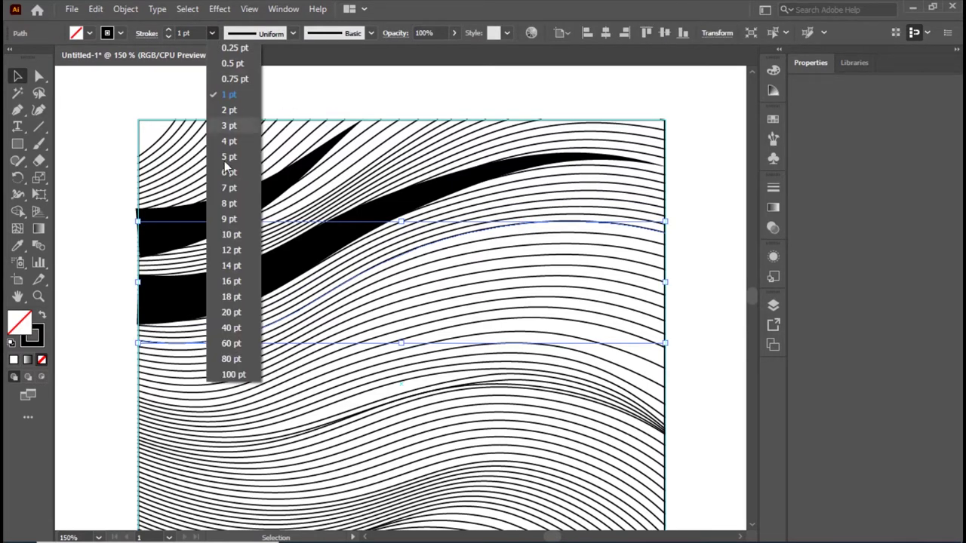
pyautogui.click(232, 329)
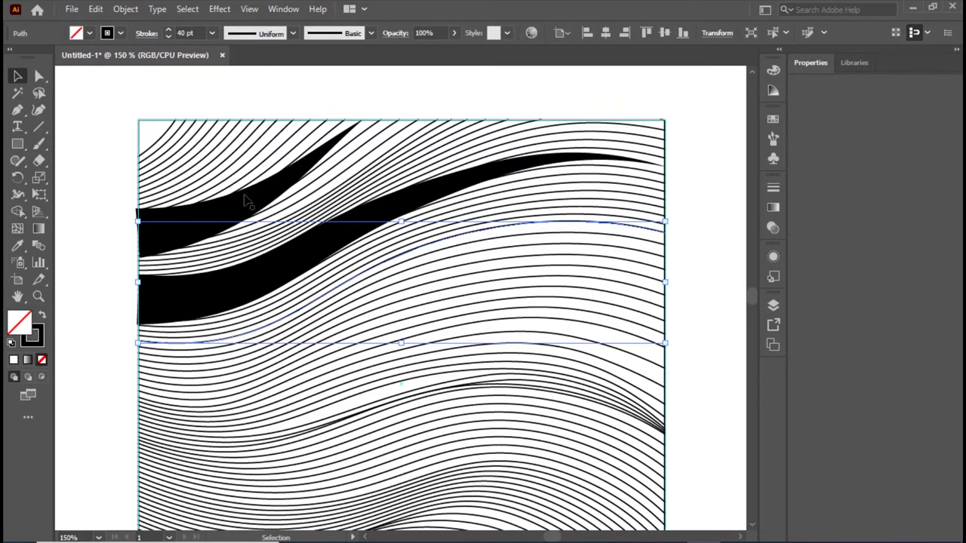
pyautogui.click(292, 32)
pyautogui.click(270, 145)
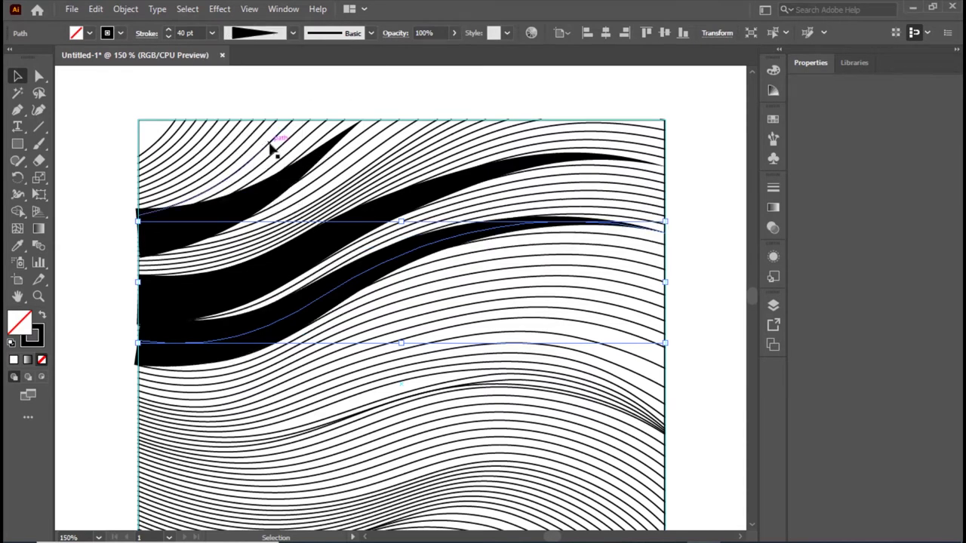
pyautogui.click(689, 266)
pyautogui.scroll(-2, 685, 264)
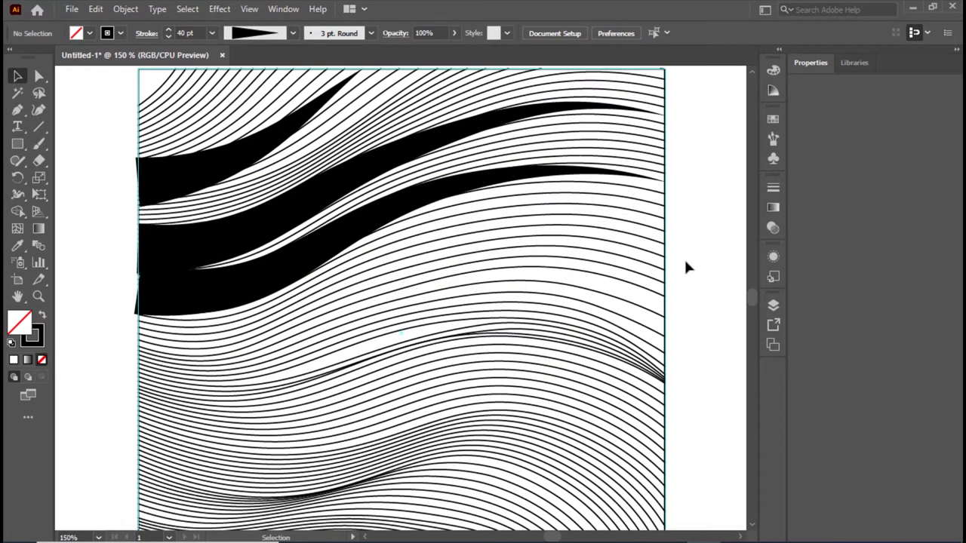
pyautogui.click(468, 249)
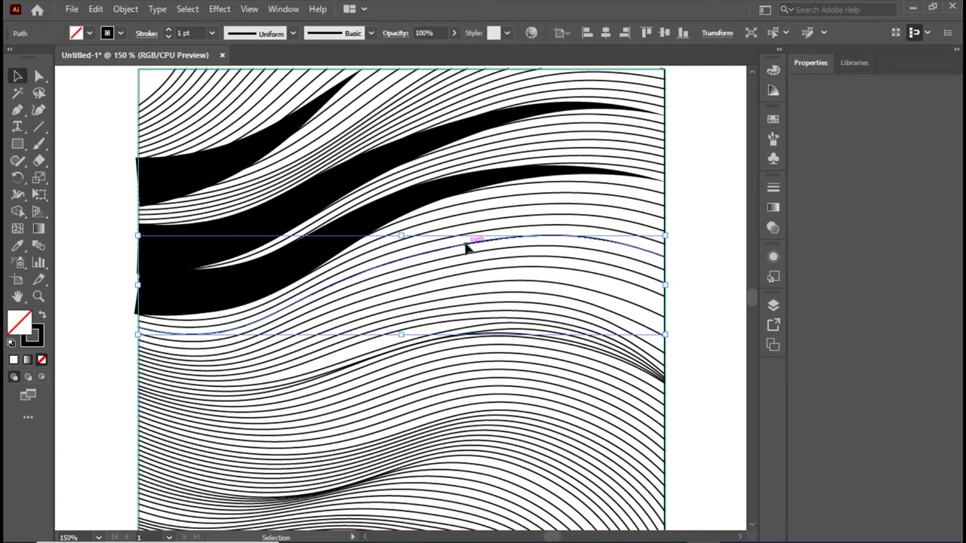
pyautogui.click(232, 33)
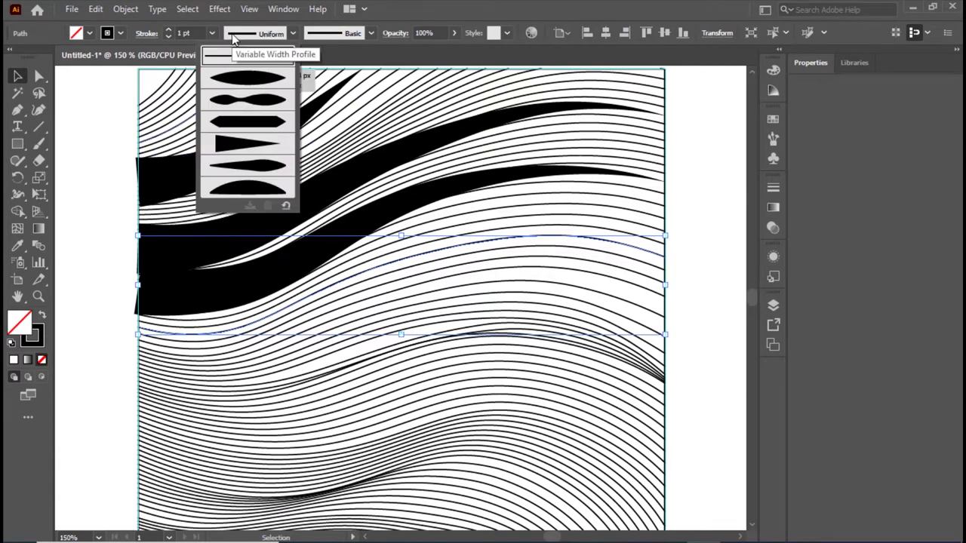
pyautogui.press('Escape')
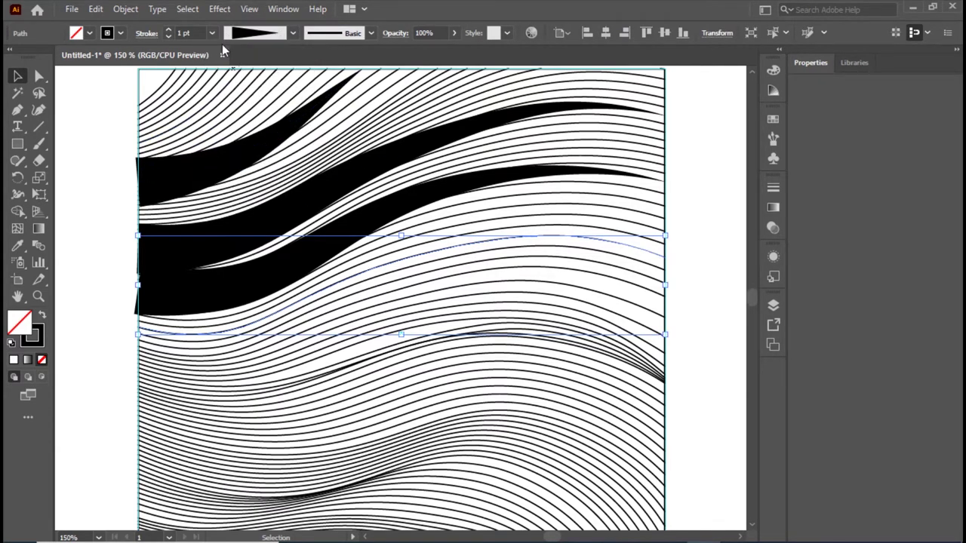
pyautogui.click(212, 33)
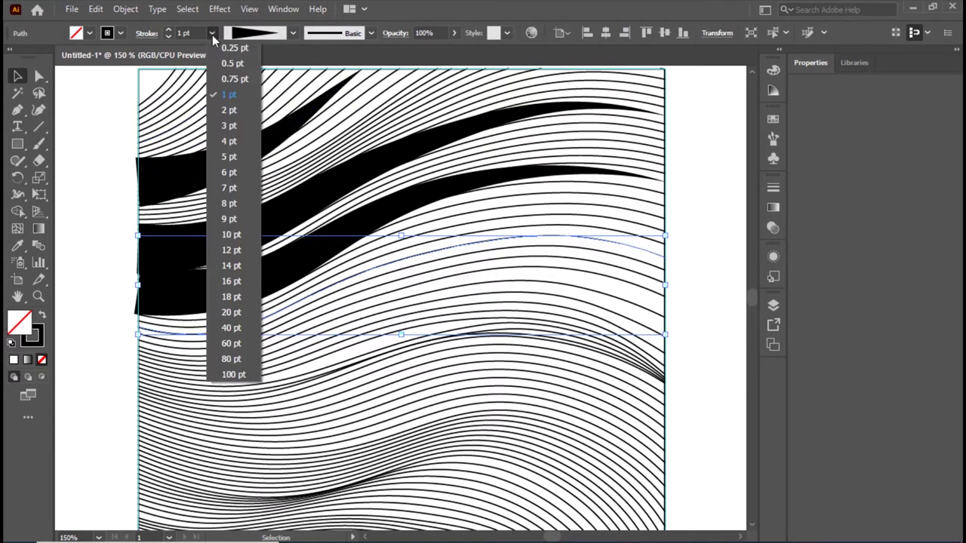
pyautogui.click(240, 327)
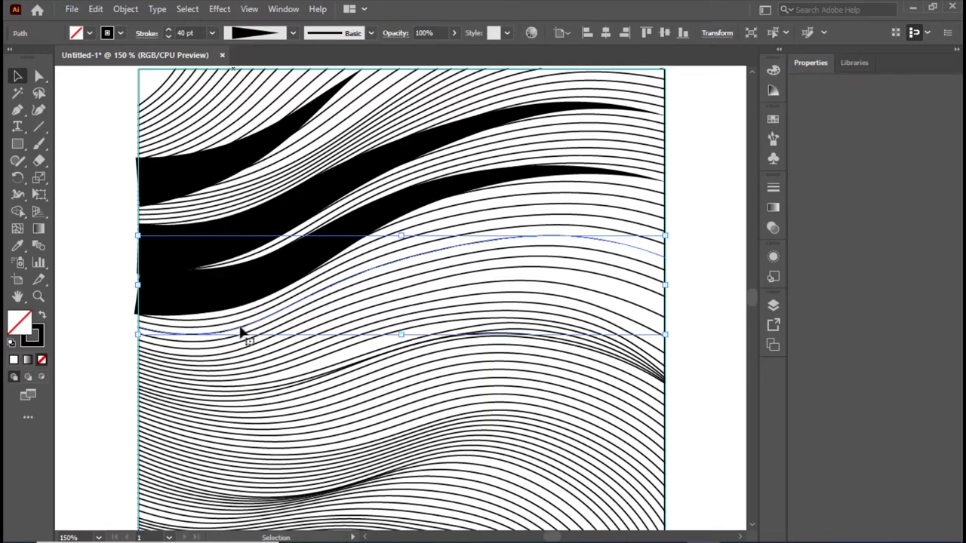
pyautogui.click(697, 287)
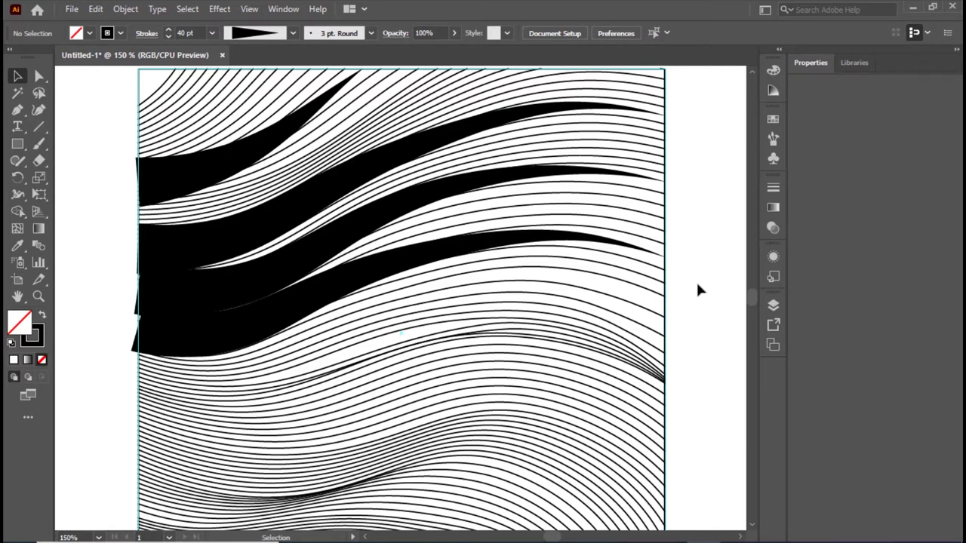
# - Turn two more wavy lines, including a lower one, into 40 pt bands with Width Profile 4
pyautogui.click(623, 302)
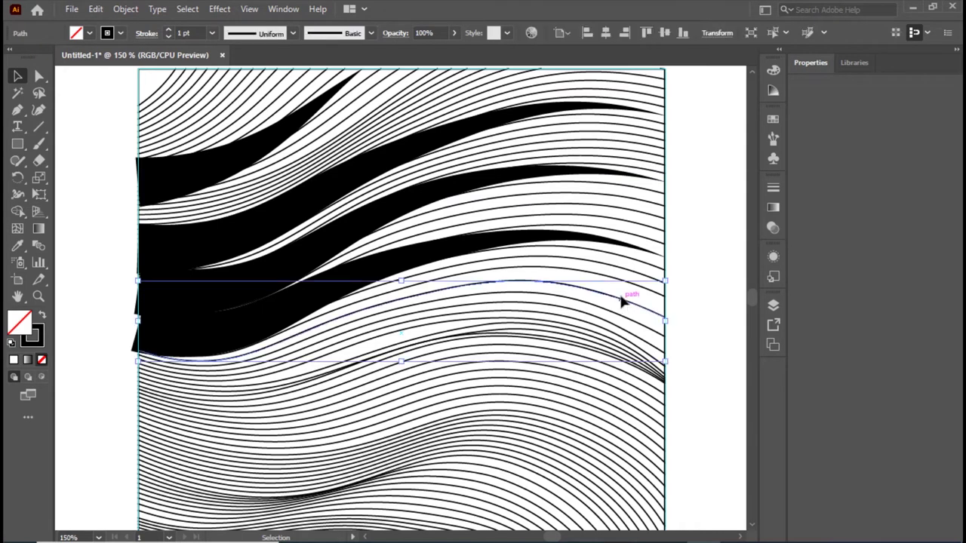
pyautogui.click(211, 33)
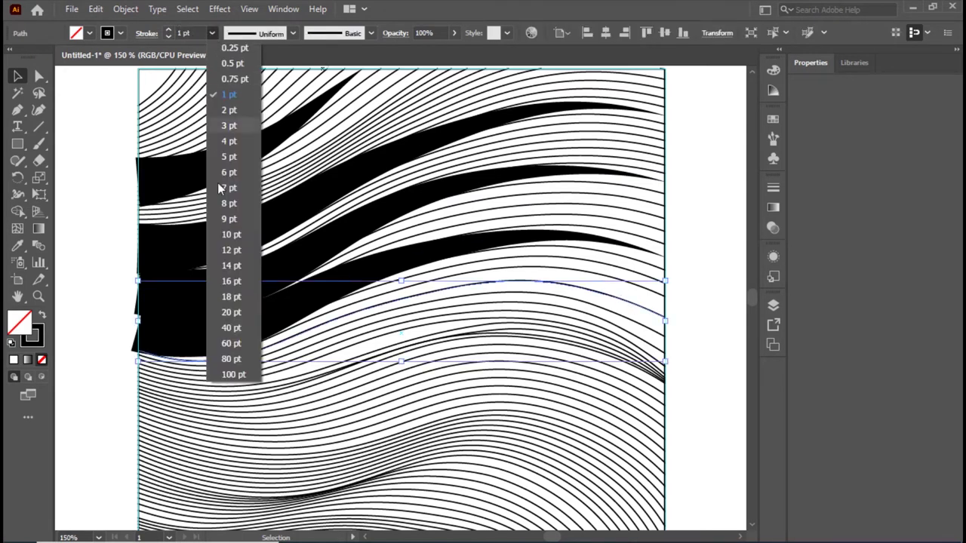
pyautogui.click(233, 326)
pyautogui.click(293, 33)
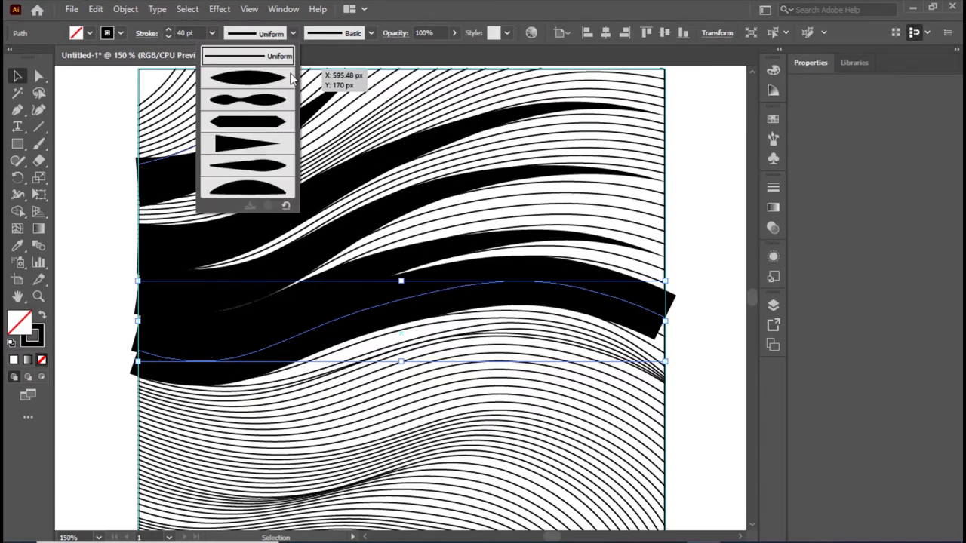
pyautogui.click(277, 147)
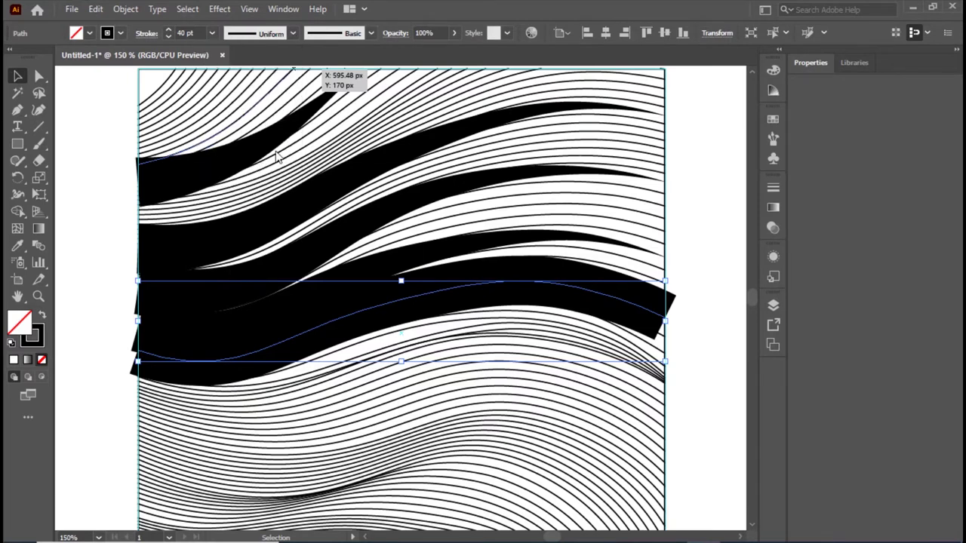
pyautogui.click(698, 301)
pyautogui.scroll(-1, 698, 300)
pyautogui.scroll(-1, 698, 300)
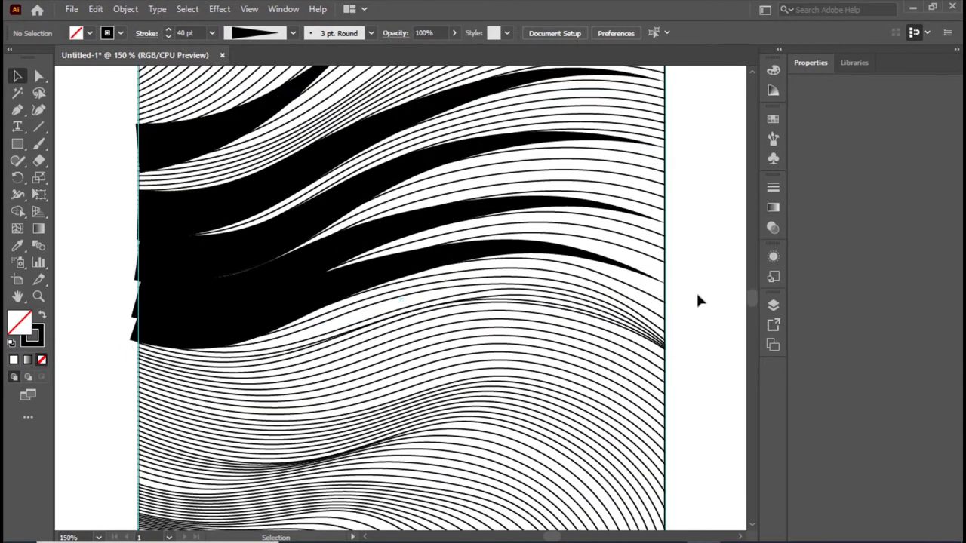
pyautogui.click(617, 341)
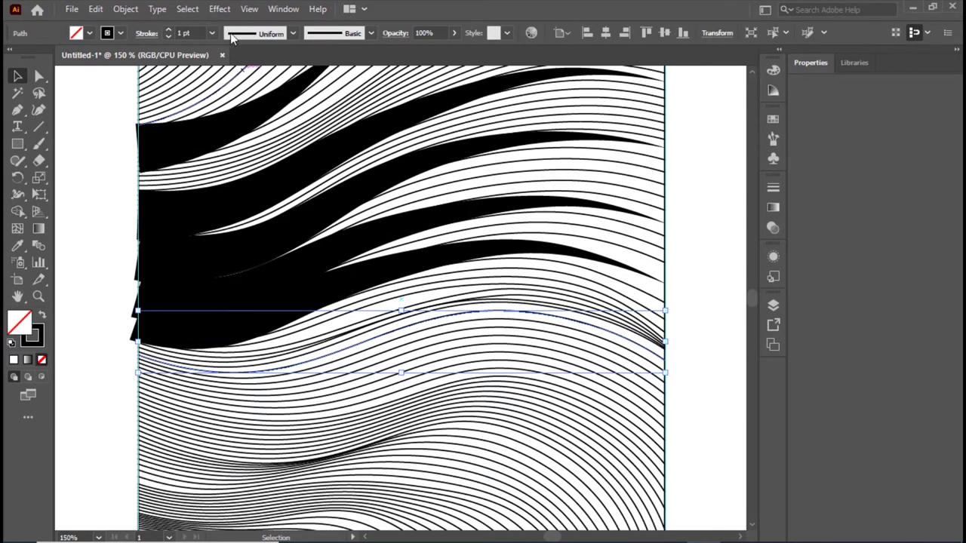
pyautogui.click(211, 33)
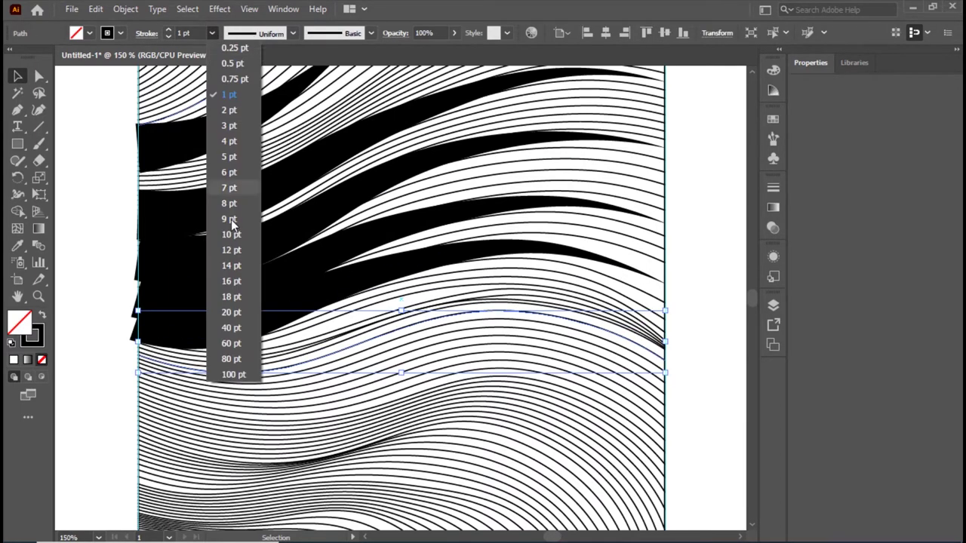
pyautogui.click(231, 328)
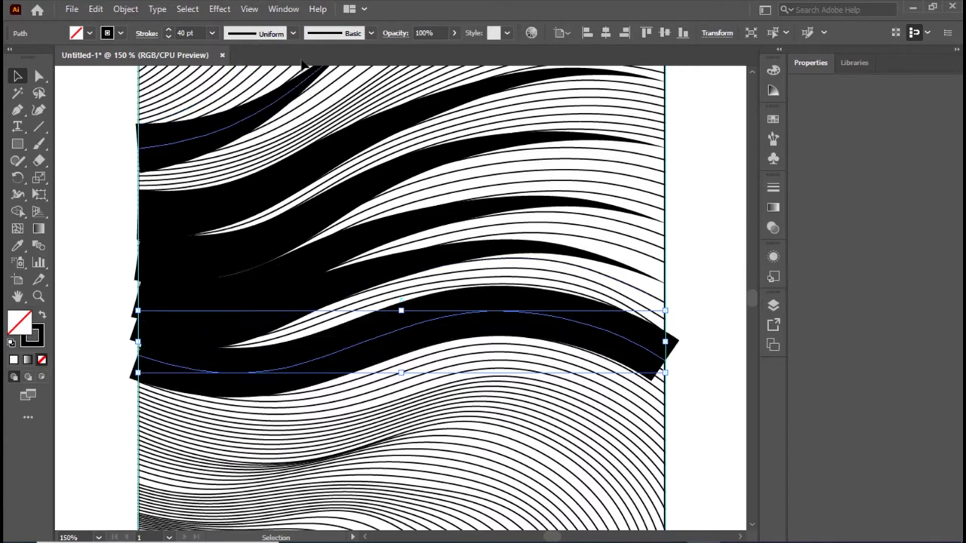
pyautogui.click(293, 33)
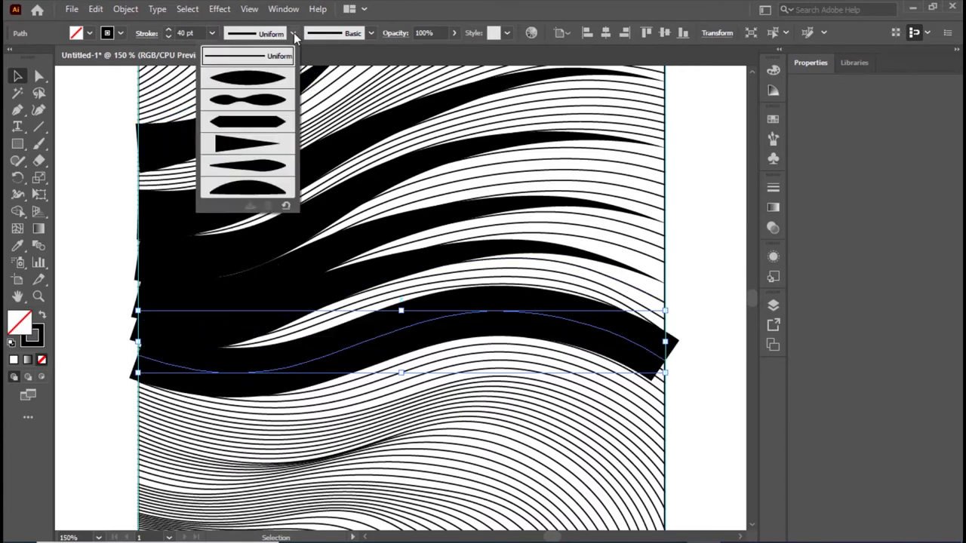
pyautogui.click(268, 144)
pyautogui.click(710, 250)
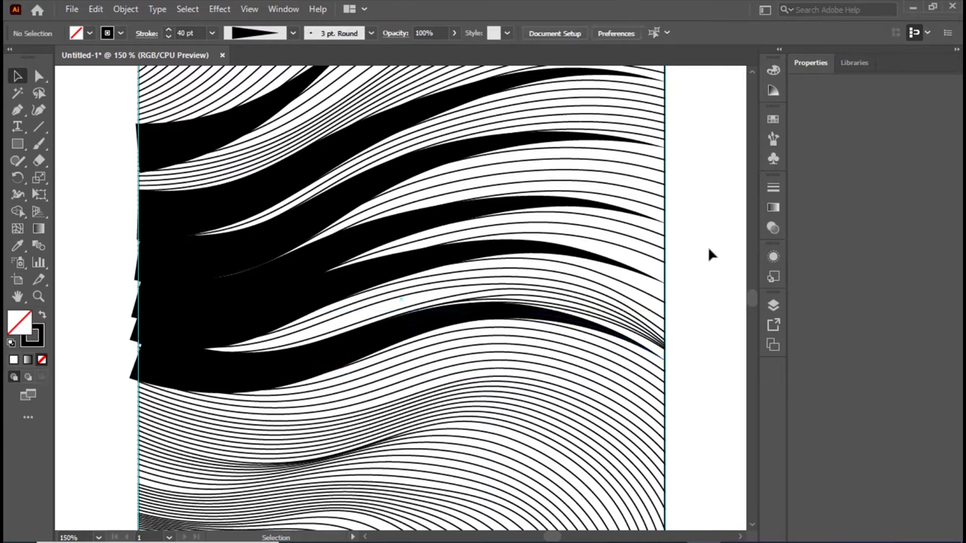
pyautogui.hotkey('ctrl', '1')
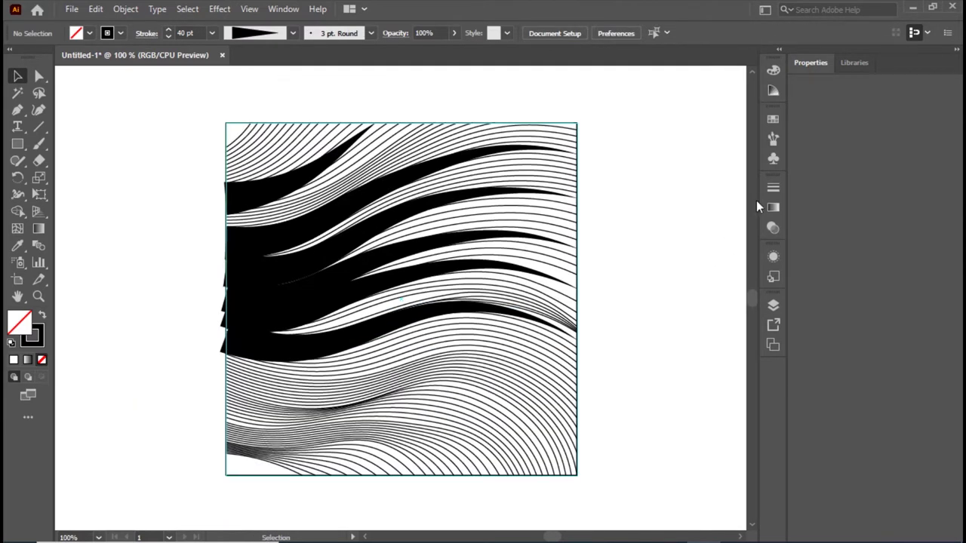
# - Make two lower wavy lines 40 pt bands tapered with Width Profile 4
pyautogui.click(468, 353)
pyautogui.click(212, 33)
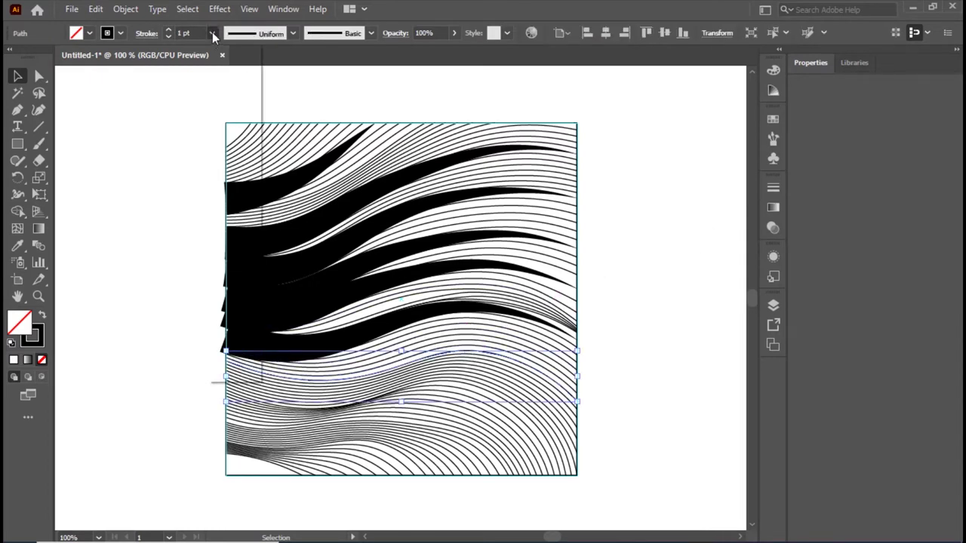
pyautogui.click(231, 328)
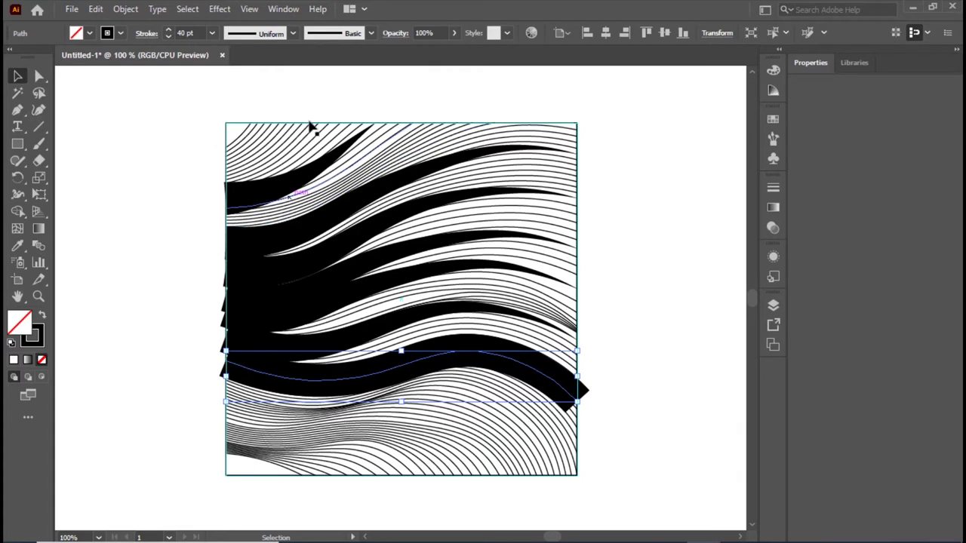
pyautogui.click(294, 33)
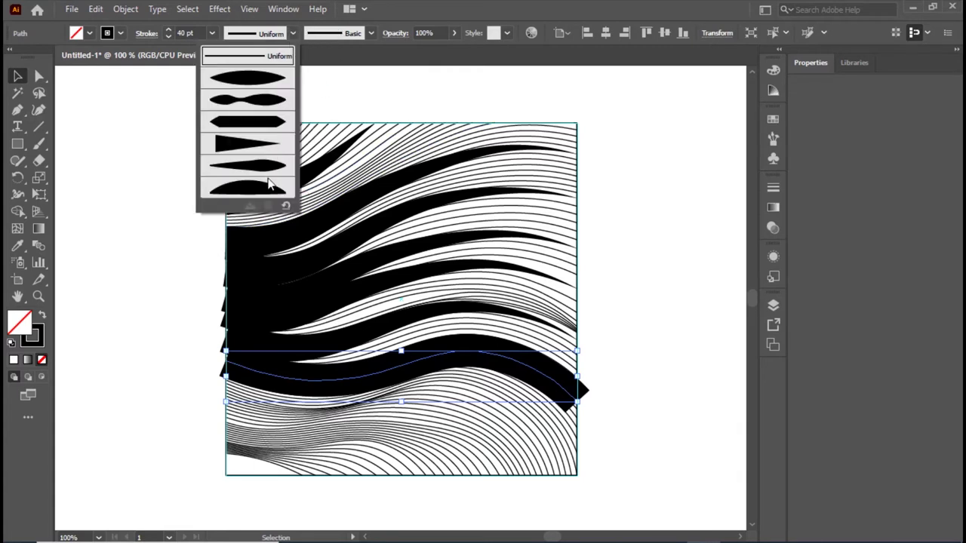
pyautogui.click(270, 149)
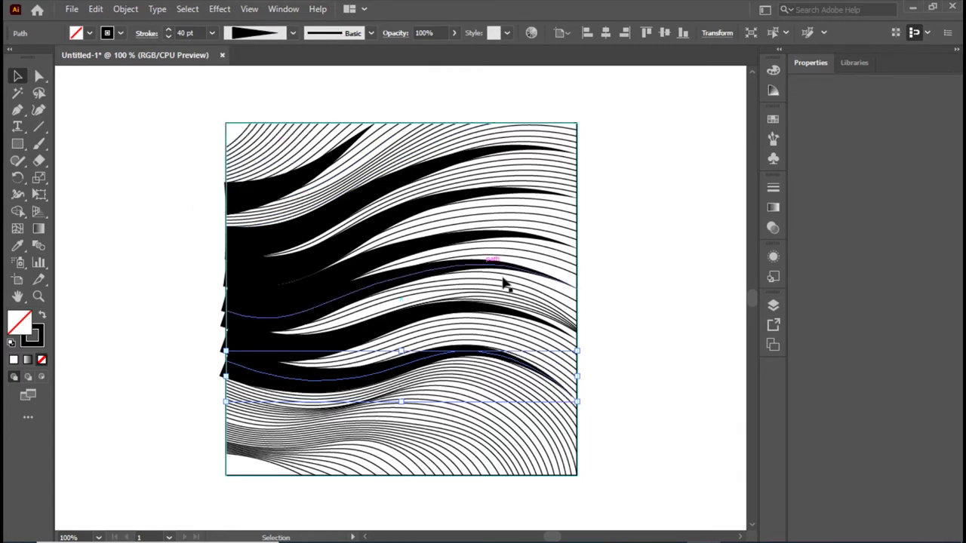
pyautogui.click(620, 276)
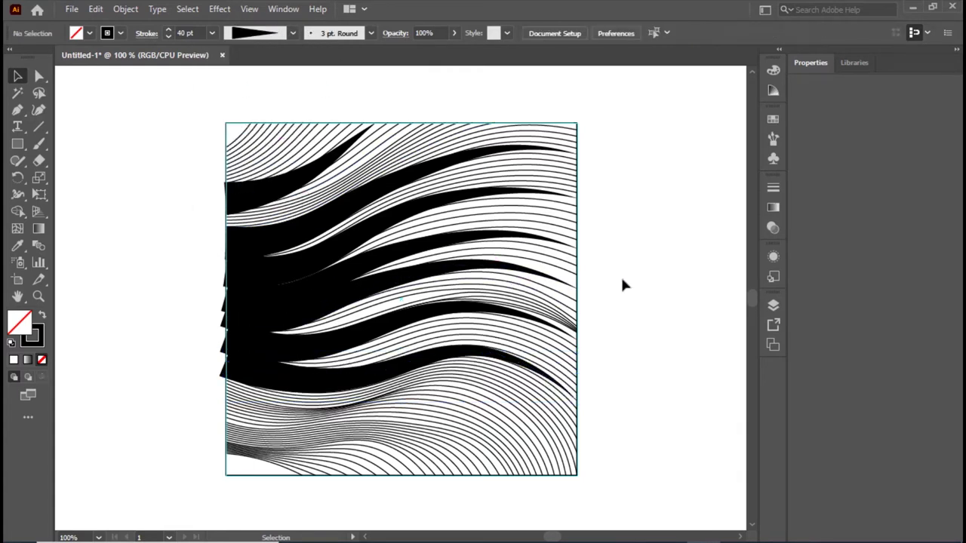
pyautogui.click(255, 405)
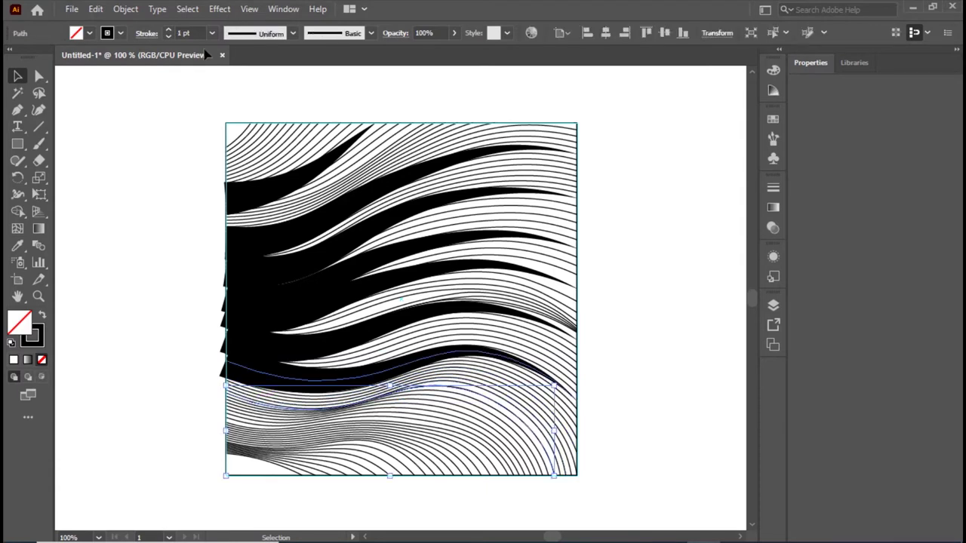
pyautogui.click(212, 33)
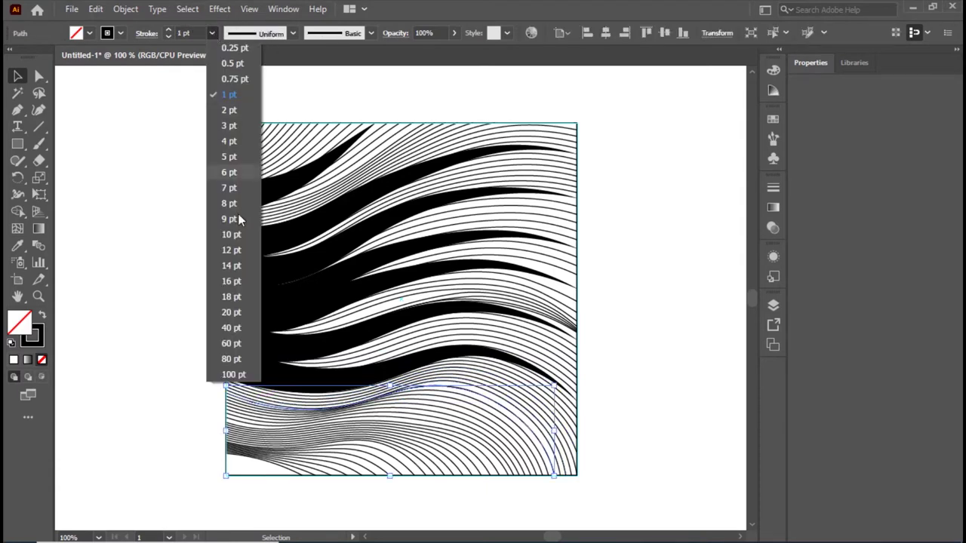
pyautogui.click(234, 328)
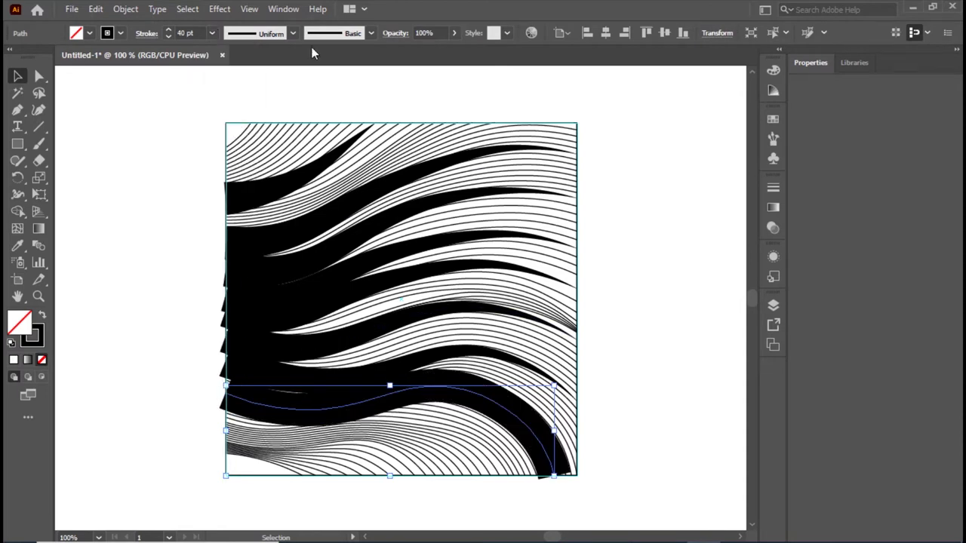
pyautogui.click(294, 33)
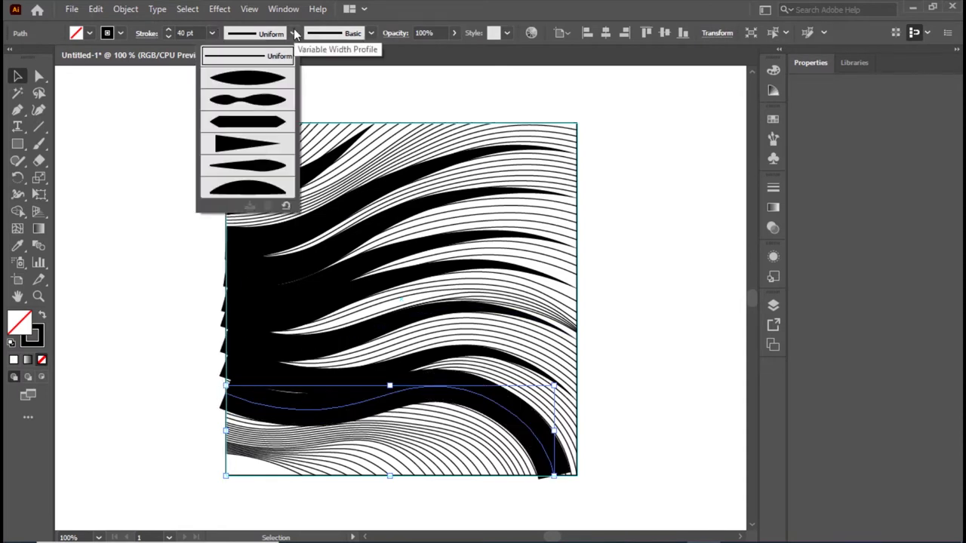
pyautogui.click(282, 148)
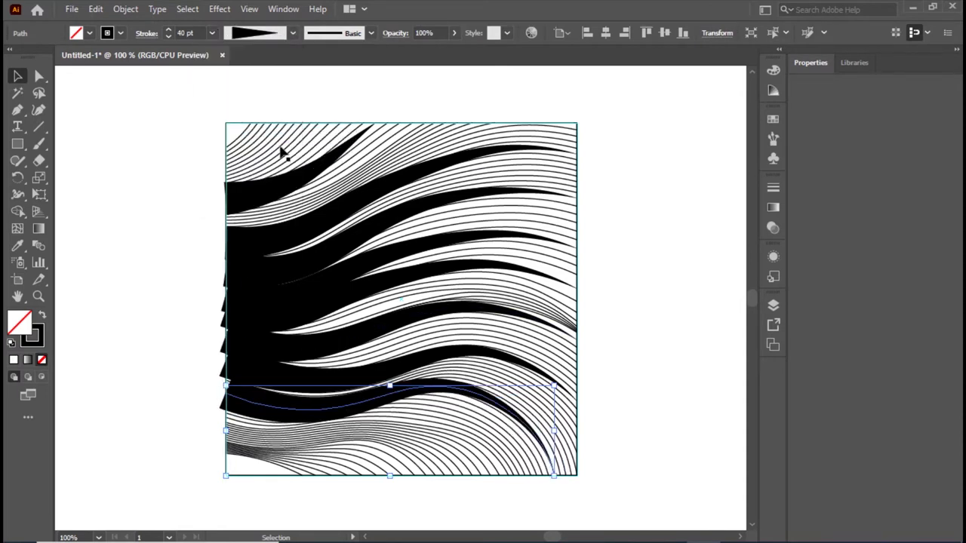
pyautogui.click(642, 241)
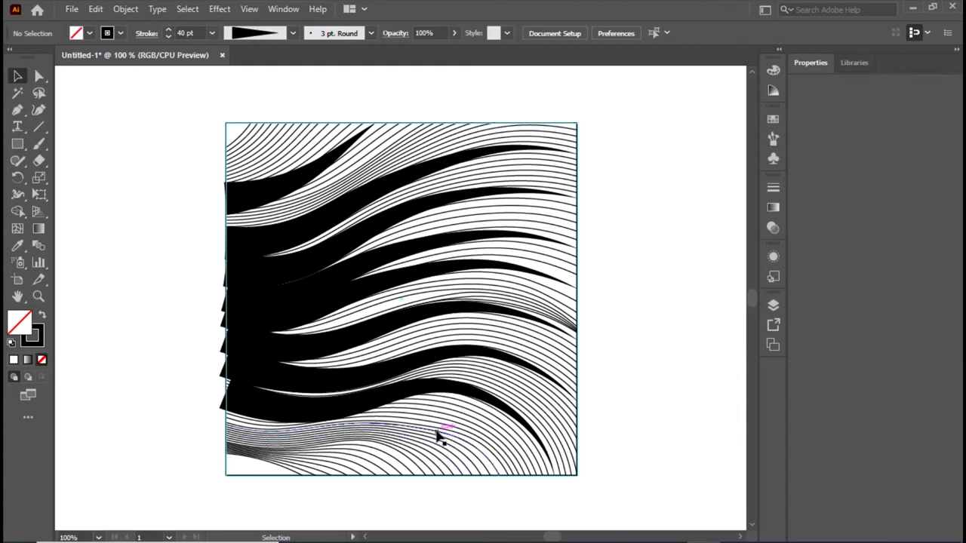
# - Give the bottom set of wavy lines a 40 pt stroke with a tapered width profile
pyautogui.click(437, 436)
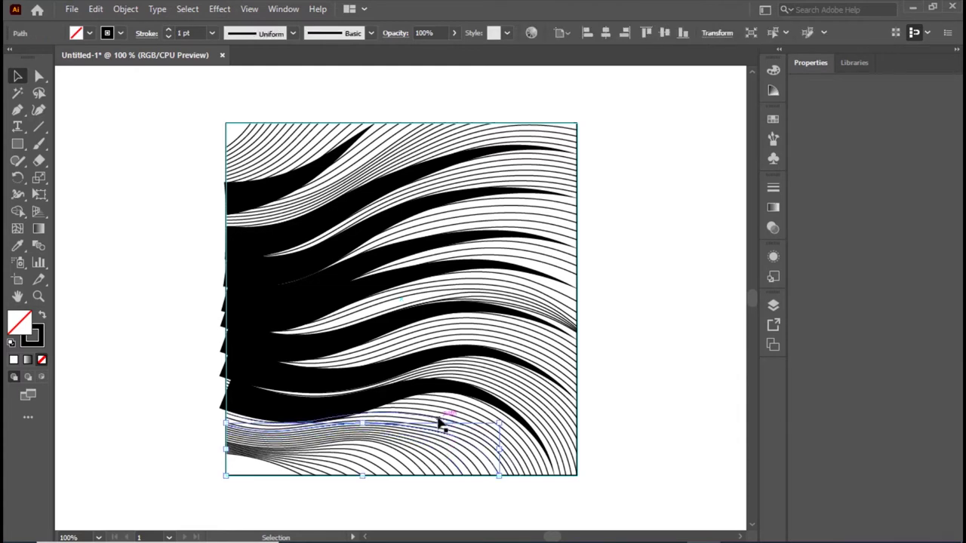
pyautogui.click(438, 420)
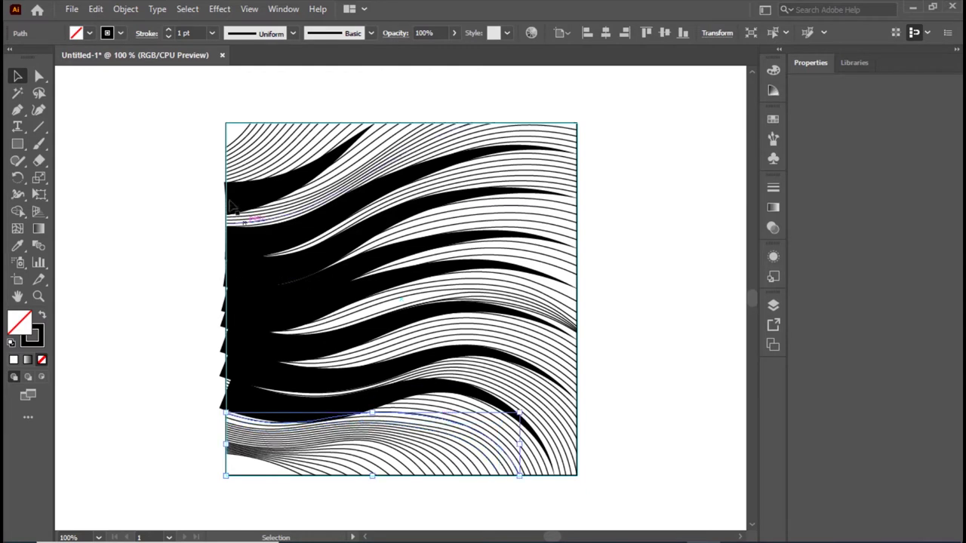
pyautogui.click(212, 32)
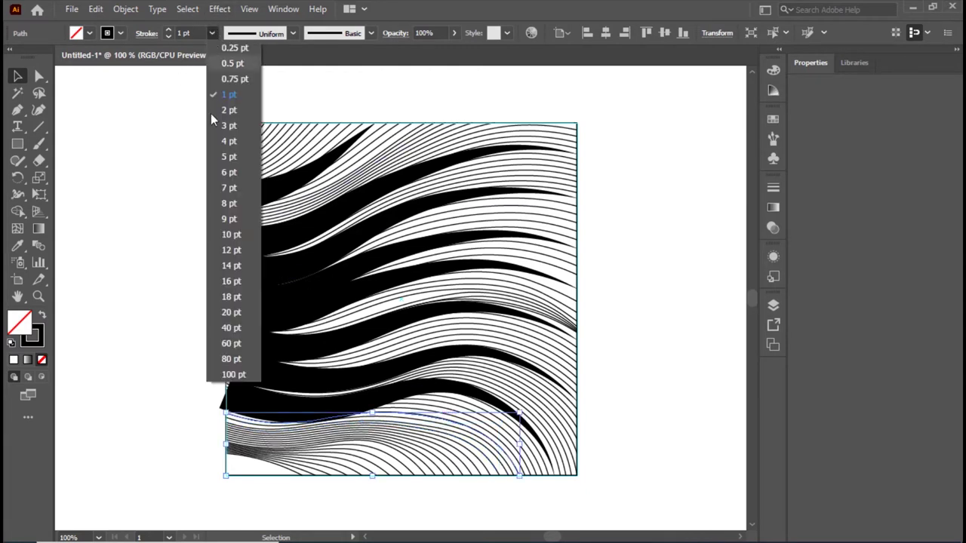
pyautogui.click(247, 327)
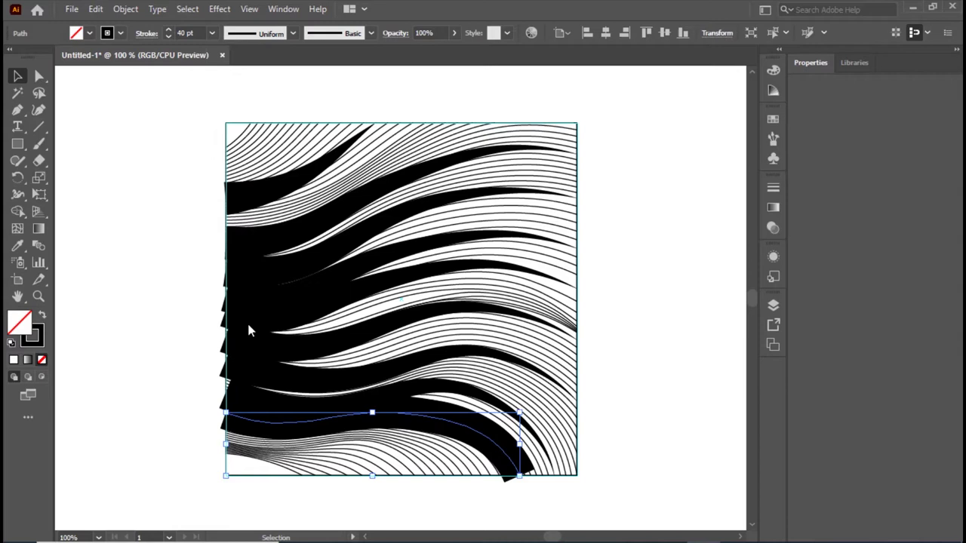
pyautogui.click(294, 33)
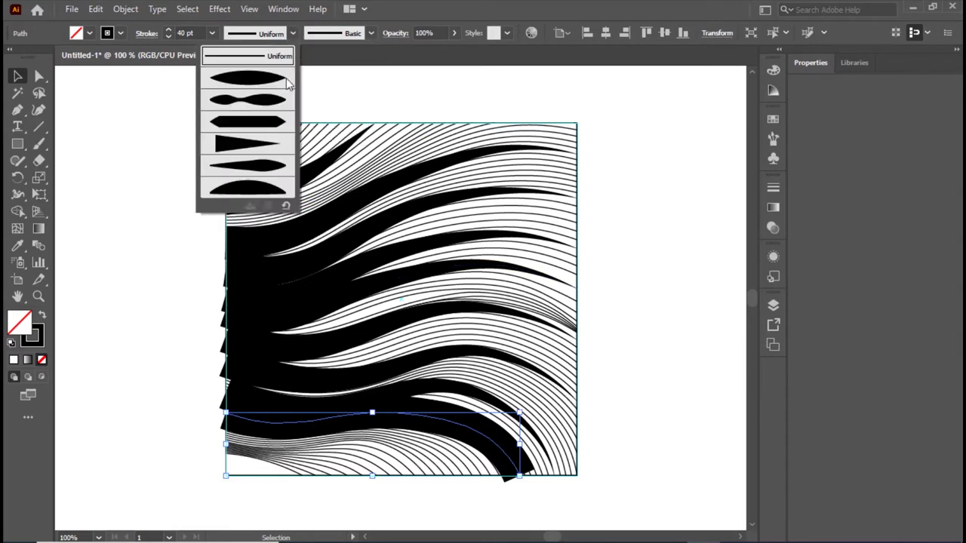
pyautogui.click(249, 145)
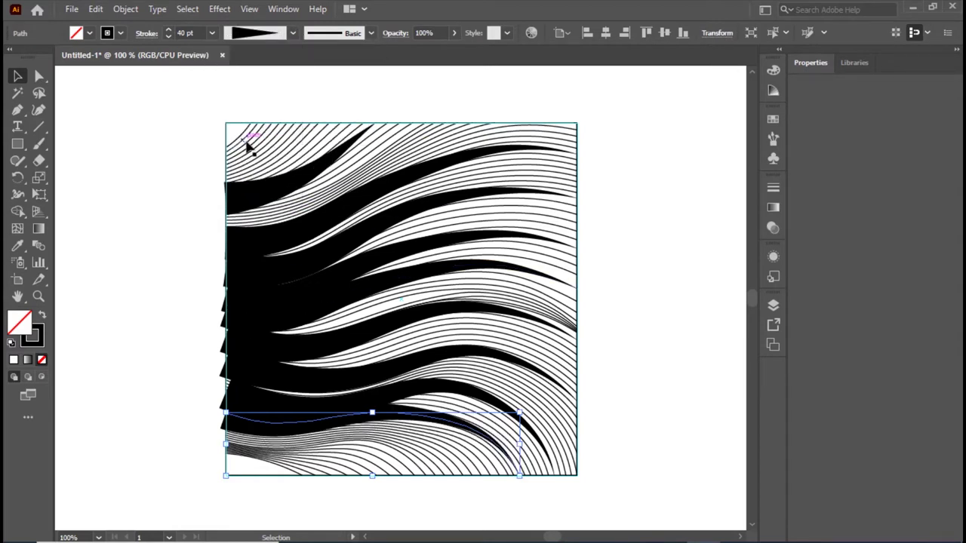
pyautogui.click(547, 162)
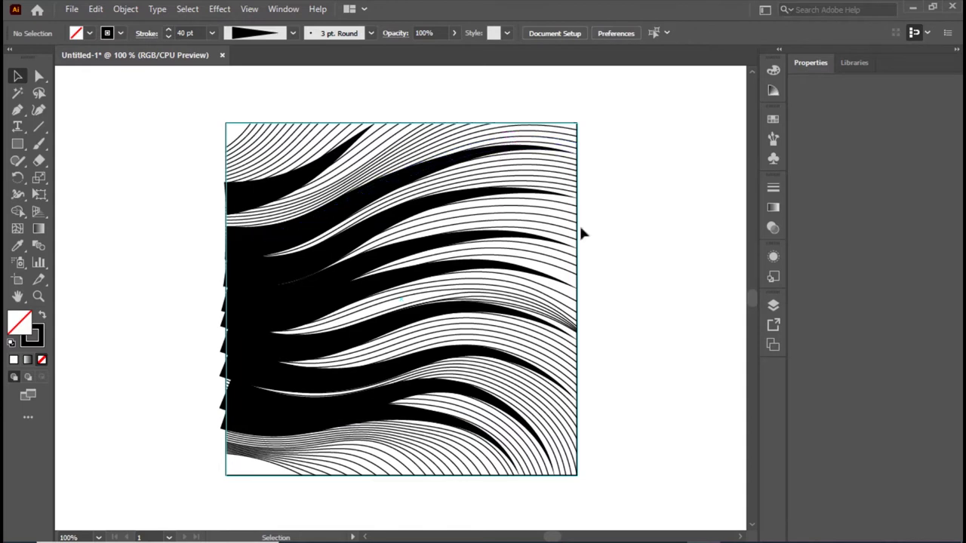
# - Move the framing square aside and apply Expand Appearance to all the wavy lines
pyautogui.moveTo(578, 234); pyautogui.dragTo(97, 256)
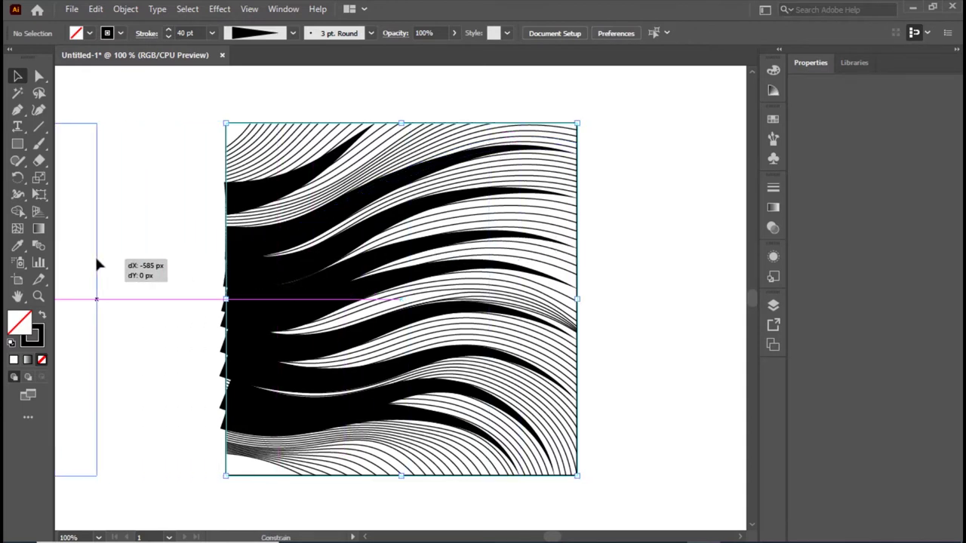
pyautogui.click(165, 204)
pyautogui.moveTo(191, 101)
pyautogui.mouseDown()
pyautogui.moveTo(605, 485)
pyautogui.moveTo(630, 490)
pyautogui.mouseUp()
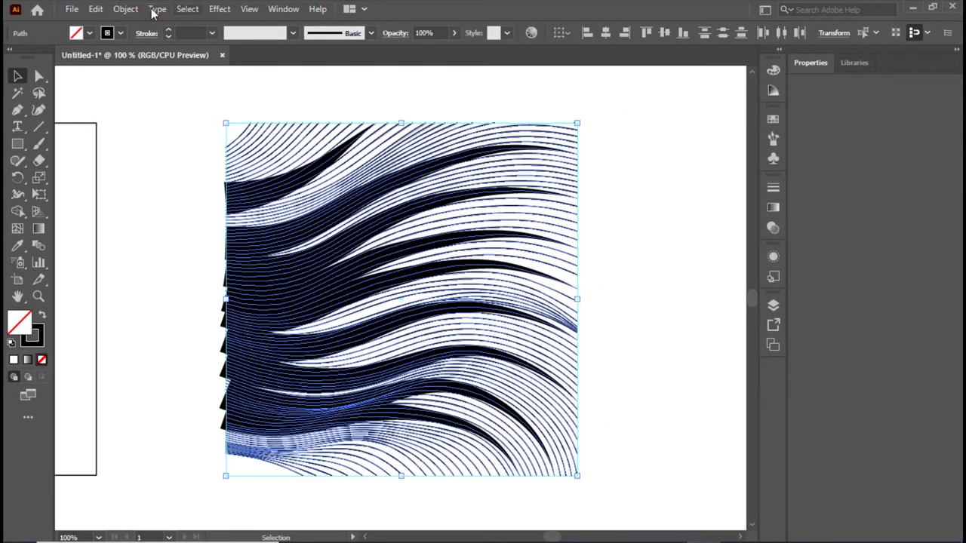
pyautogui.click(126, 11)
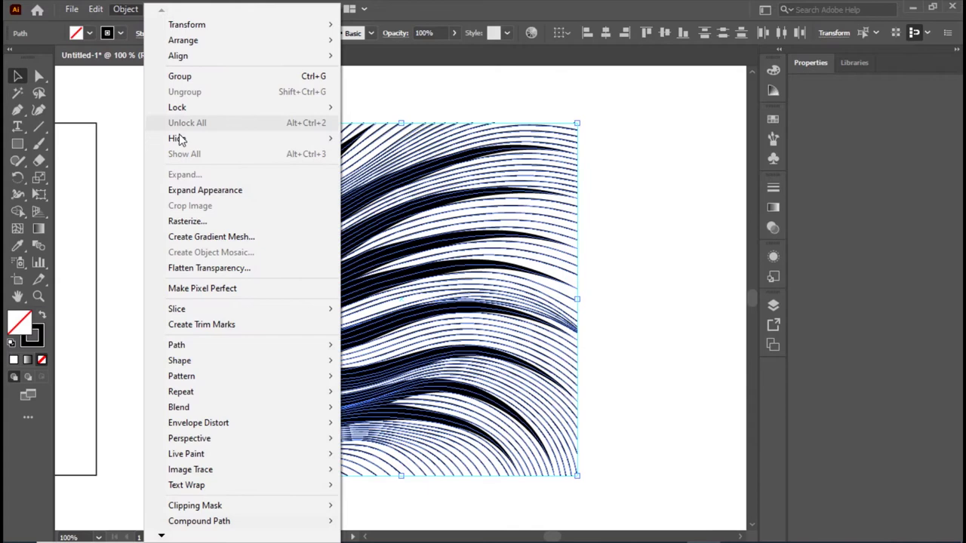
pyautogui.click(215, 193)
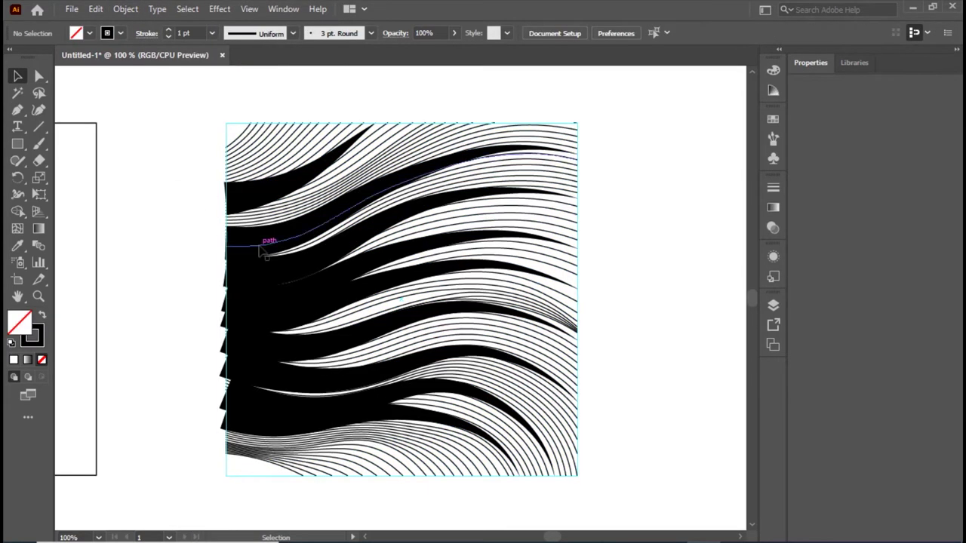
# - Convert all the line strokes to filled shapes with Outline Stroke
pyautogui.moveTo(173, 108); pyautogui.dragTo(610, 487)
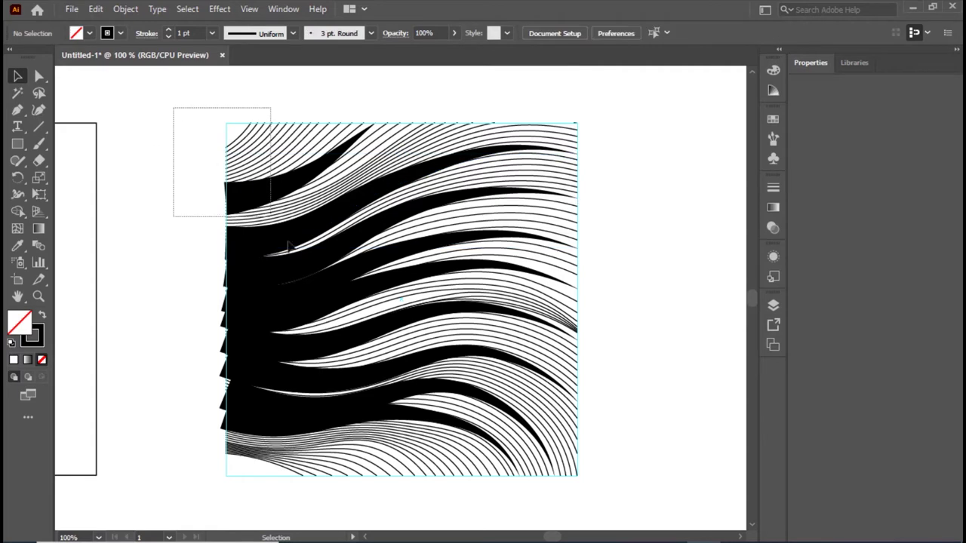
pyautogui.moveTo(607, 482); pyautogui.dragTo(617, 483)
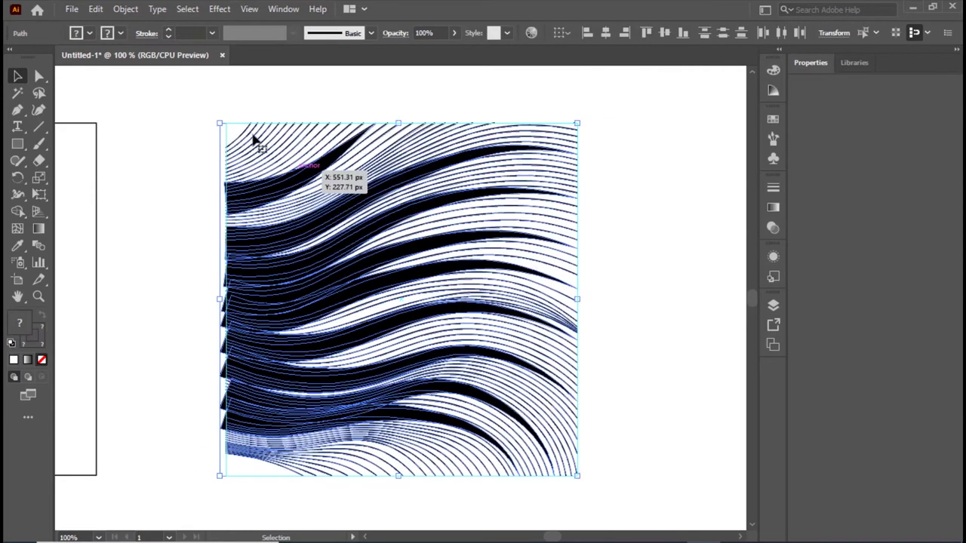
pyautogui.click(130, 12)
pyautogui.moveTo(177, 345)
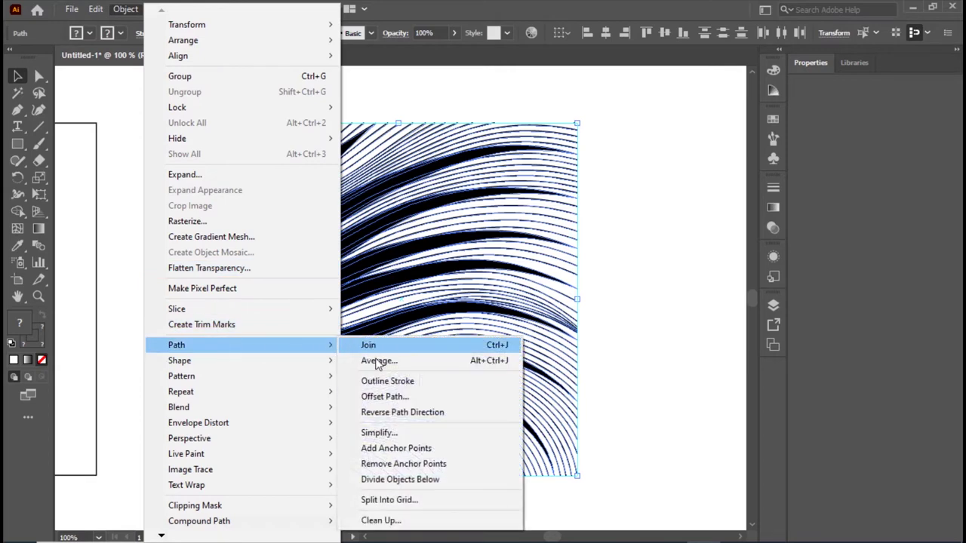
pyautogui.click(413, 382)
pyautogui.click(143, 179)
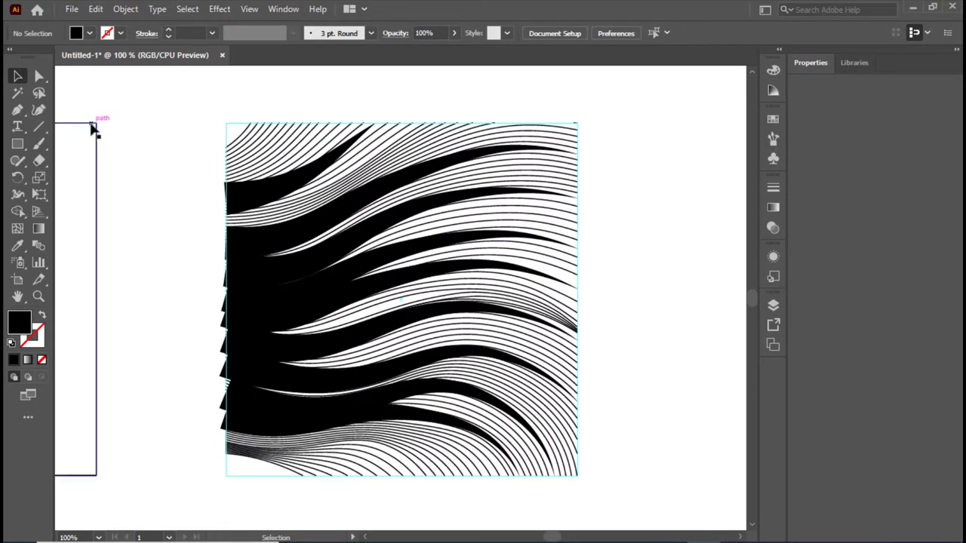
# - Place the framing square back over the artwork and select everything together
pyautogui.moveTo(92, 129); pyautogui.dragTo(579, 132)
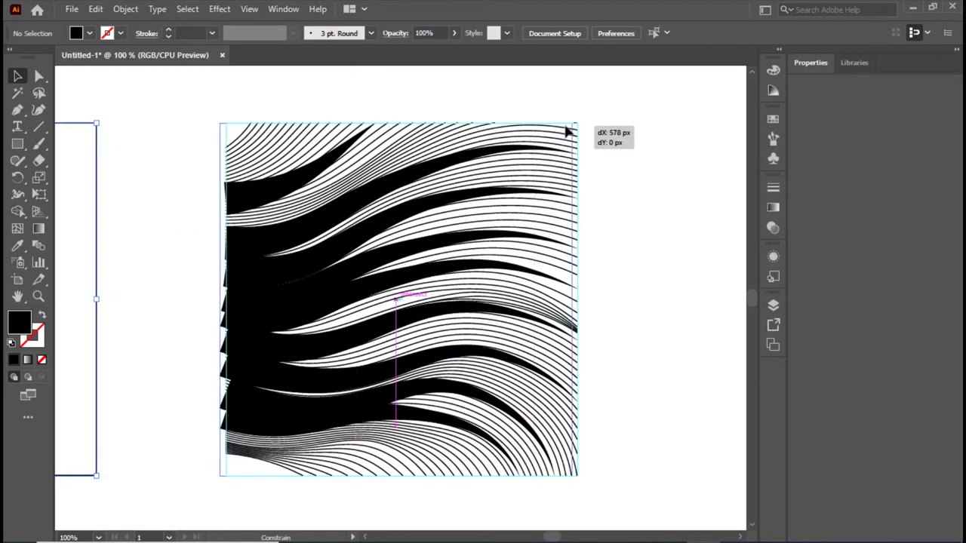
pyautogui.moveTo(579, 132); pyautogui.dragTo(579, 132)
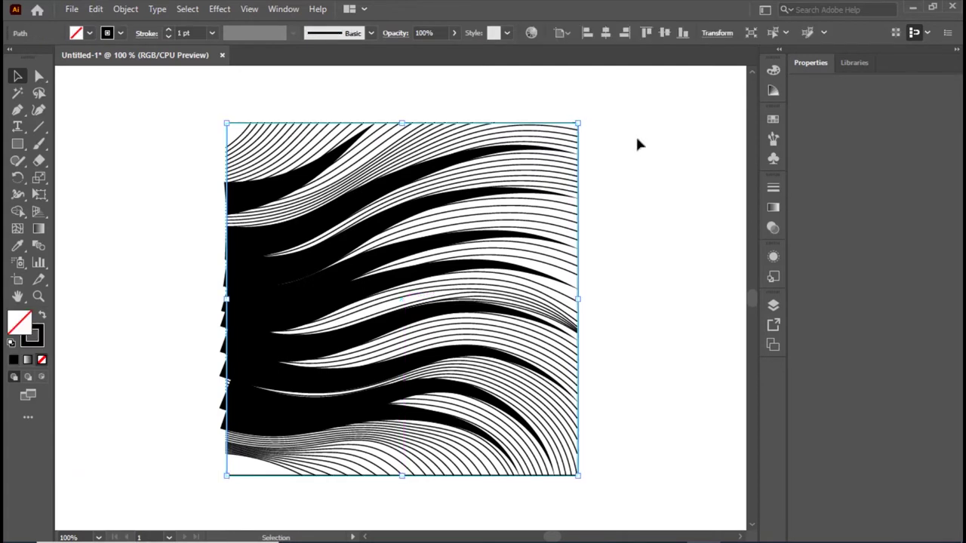
pyautogui.click(638, 144)
pyautogui.moveTo(151, 109)
pyautogui.mouseDown()
pyautogui.moveTo(563, 429)
pyautogui.moveTo(627, 498)
pyautogui.mouseUp()
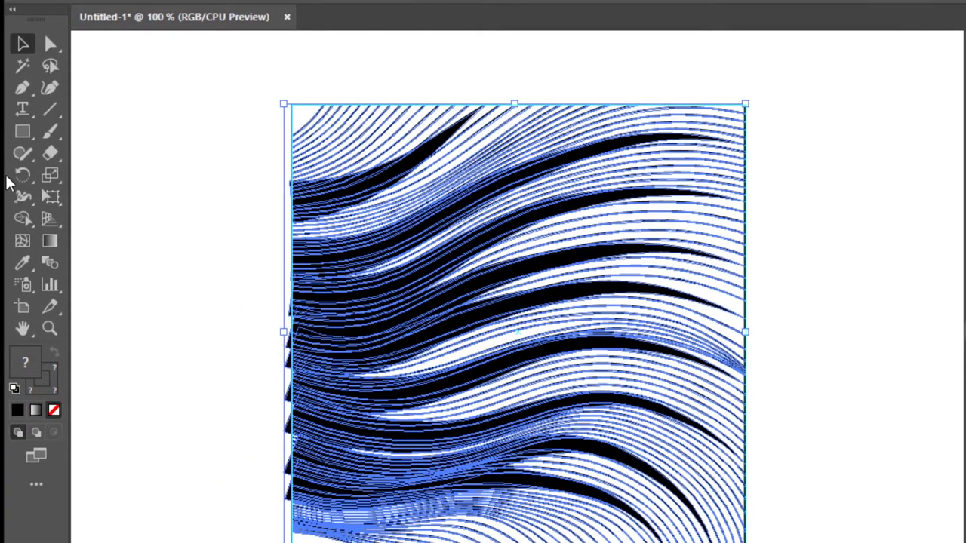
# - Erase the black triangle slivers along the square's left edge with Shape Builder
pyautogui.click(26, 220)
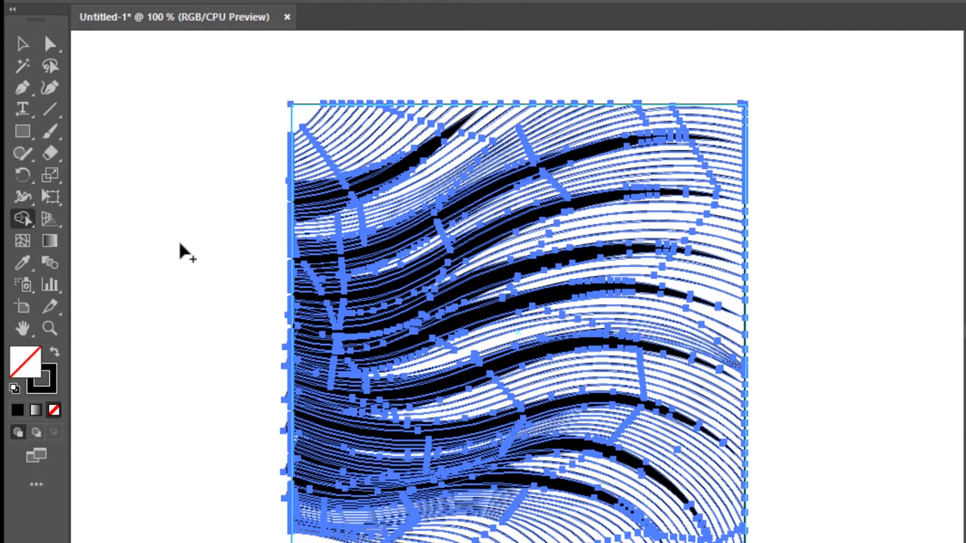
pyautogui.hotkey('ctrl', '=')
pyautogui.hotkey('ctrl', '=')
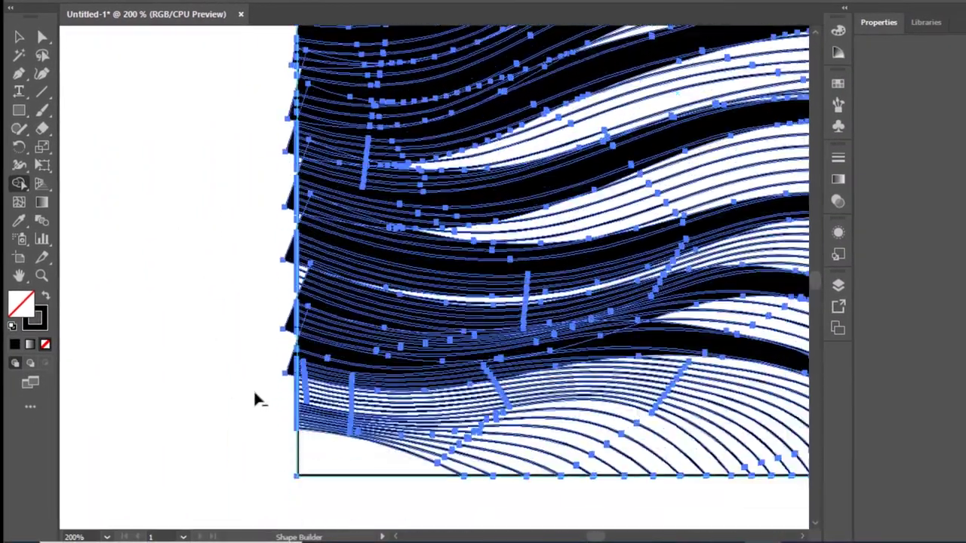
pyautogui.moveTo(261, 392); pyautogui.dragTo(288, 332)
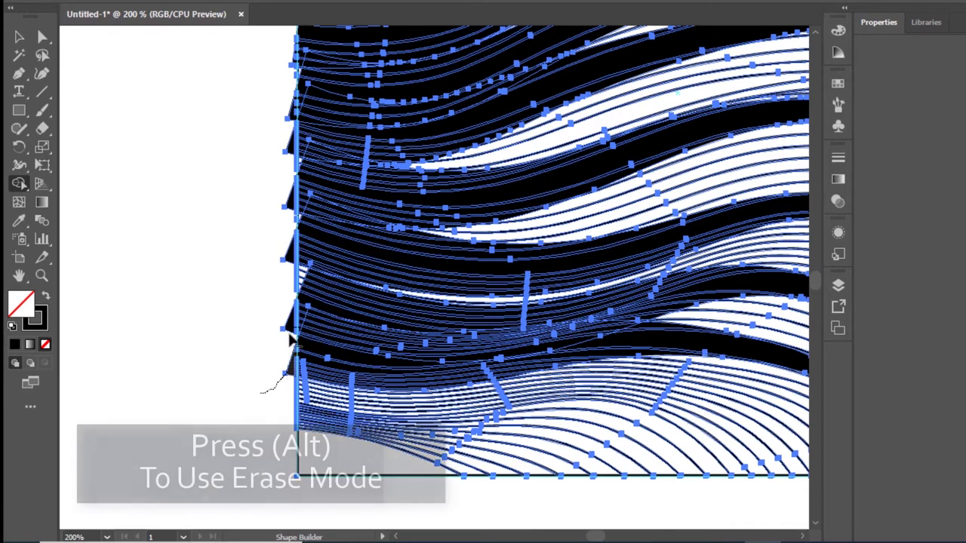
pyautogui.moveTo(291, 339); pyautogui.dragTo(288, 211)
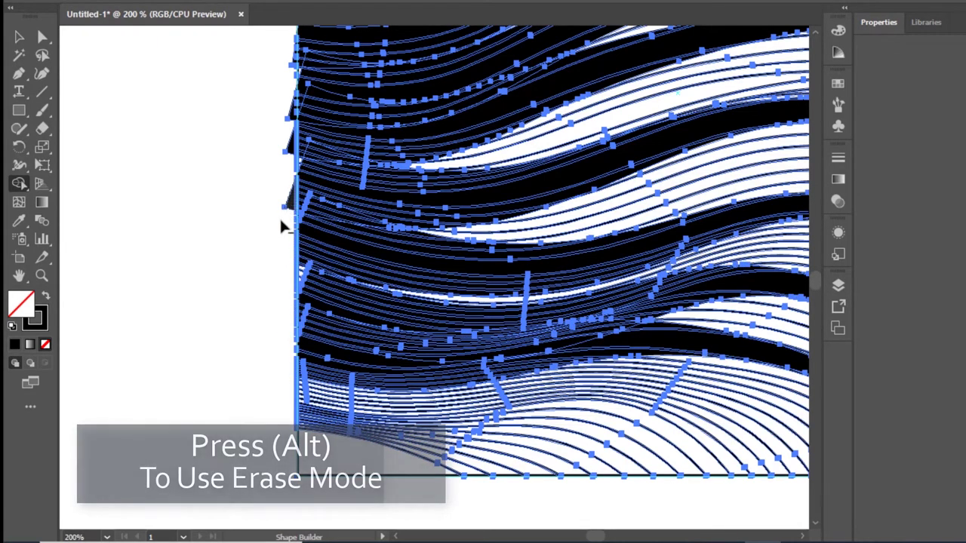
pyautogui.scroll(5, 289, 241)
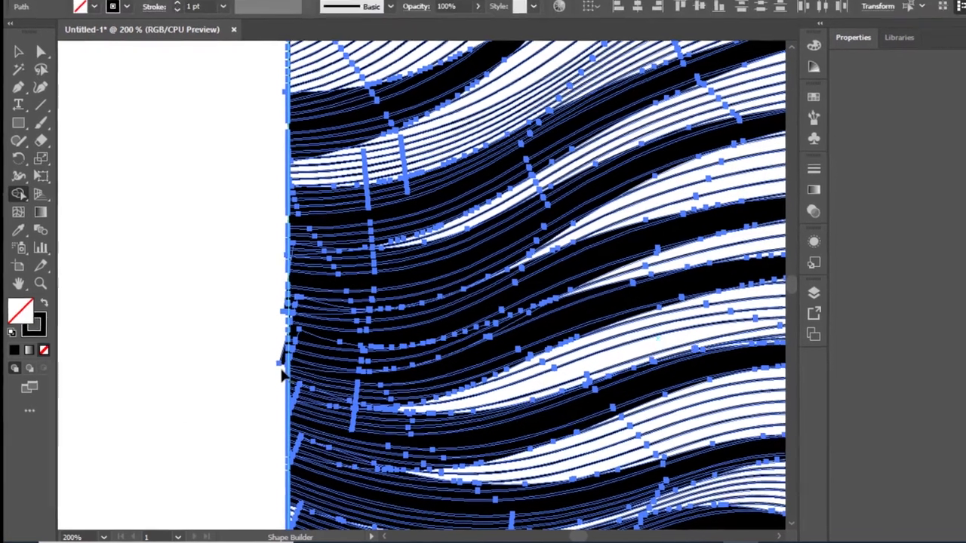
pyautogui.scroll(2, 263, 385)
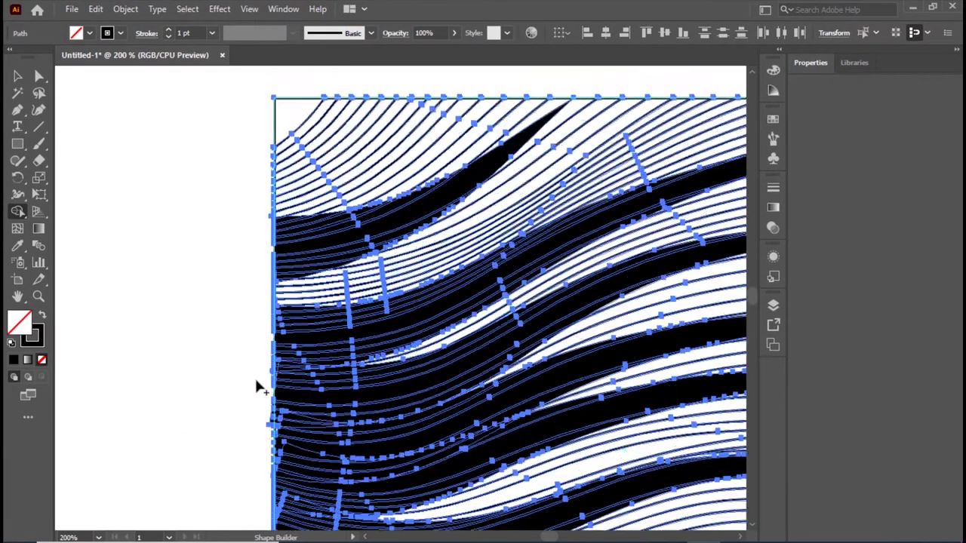
pyautogui.scroll(2, 256, 386)
pyautogui.press('v')
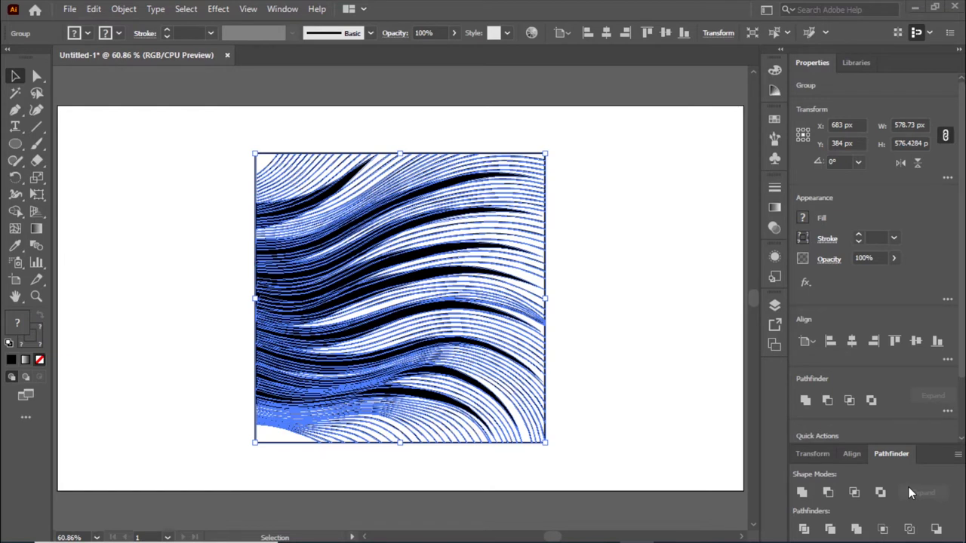
pyautogui.click(641, 285)
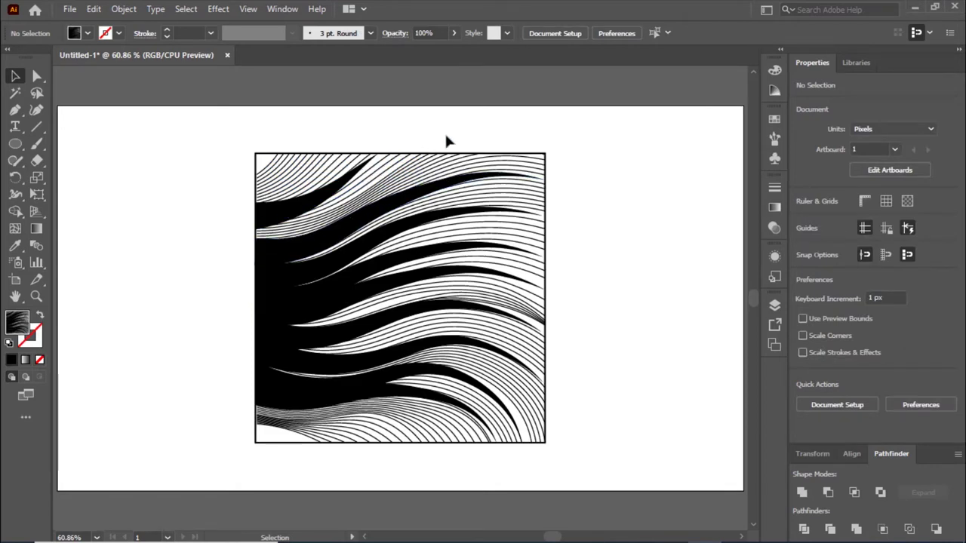
# - Drag the whole wavy-band artwork left off the artboard and fit the empty artboard in view
pyautogui.moveTo(178, 147); pyautogui.dragTo(551, 411)
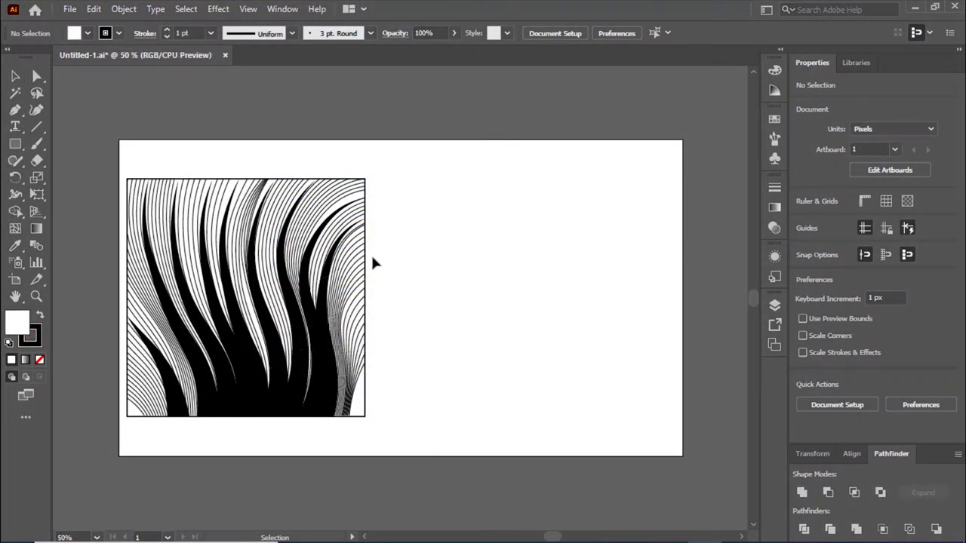
pyautogui.moveTo(351, 266); pyautogui.dragTo(108, 256)
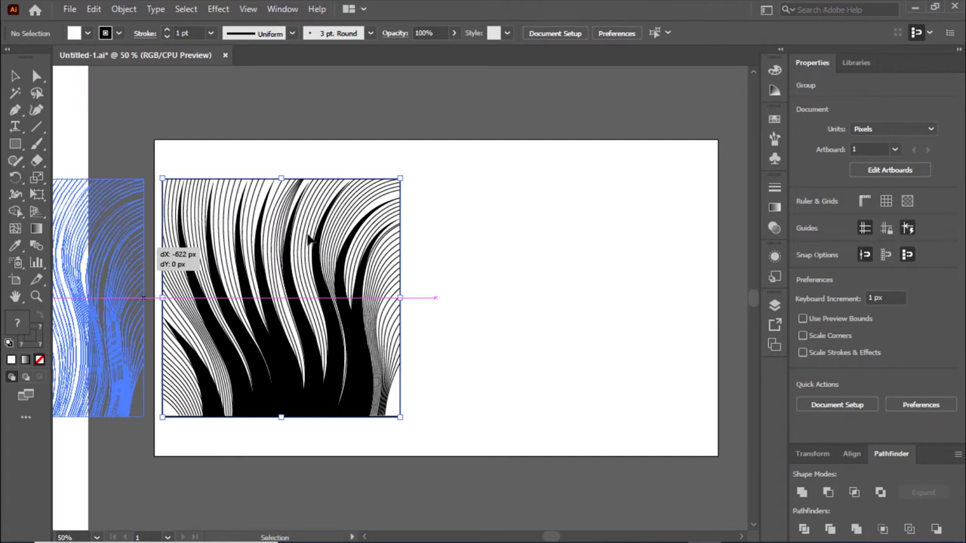
pyautogui.moveTo(108, 256); pyautogui.dragTo(140, 249)
pyautogui.hotkey('ctrl', '0')
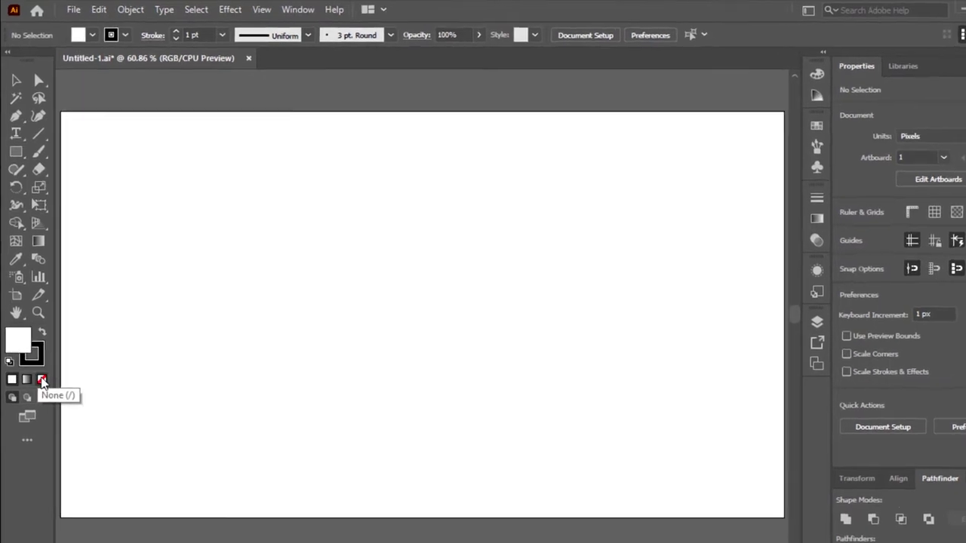
# - Draw a new 494 by 494 px unfilled square on the artboard
pyautogui.click(41, 362)
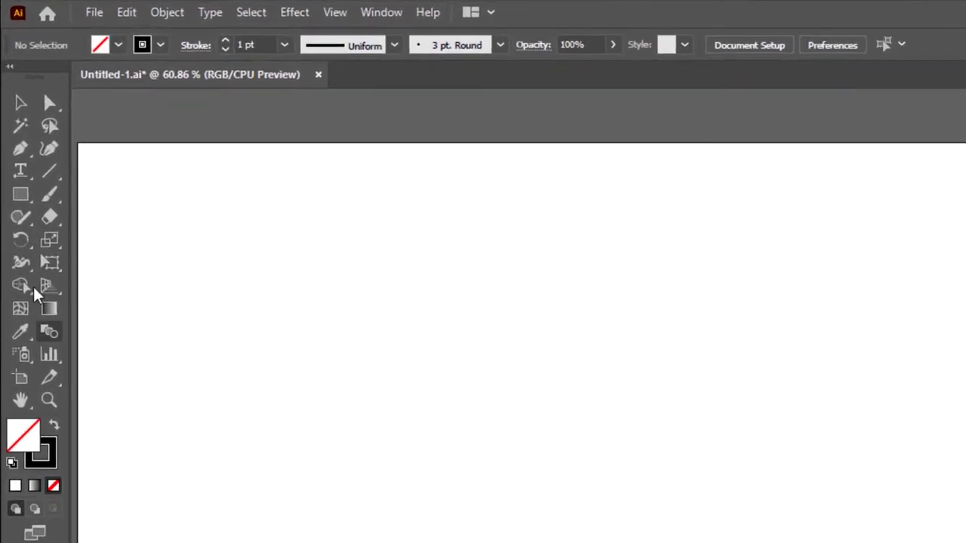
pyautogui.click(19, 179)
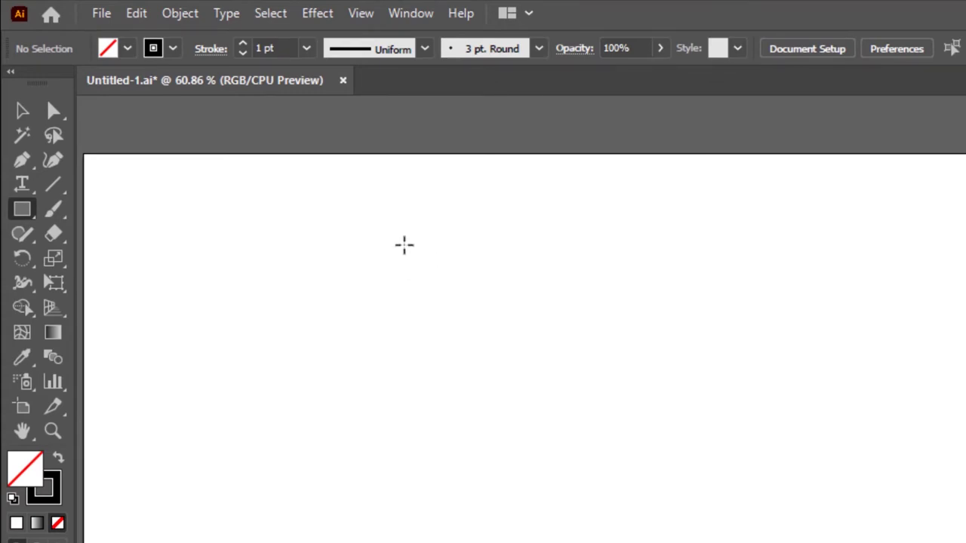
pyautogui.moveTo(402, 243); pyautogui.dragTo(578, 380)
pyautogui.moveTo(463, 303); pyautogui.dragTo(603, 410)
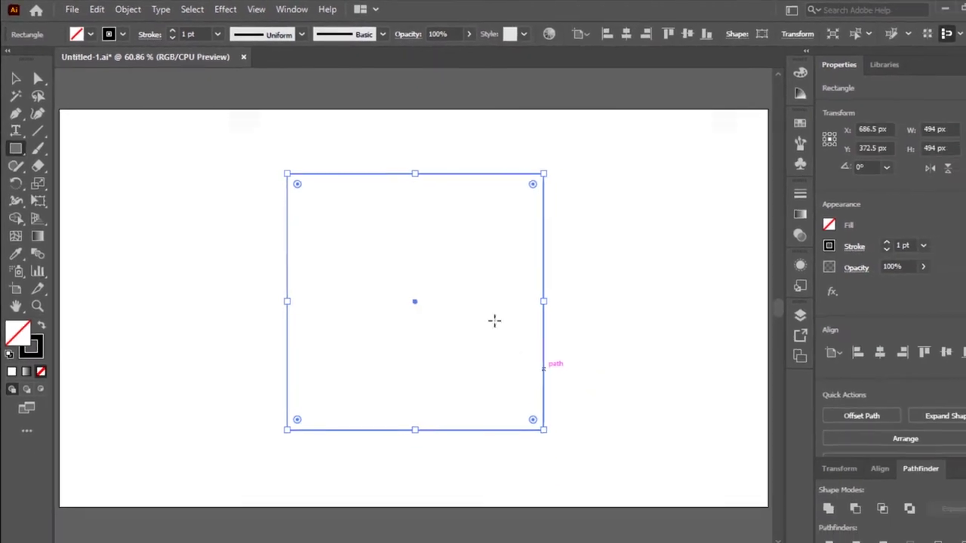
pyautogui.click(13, 76)
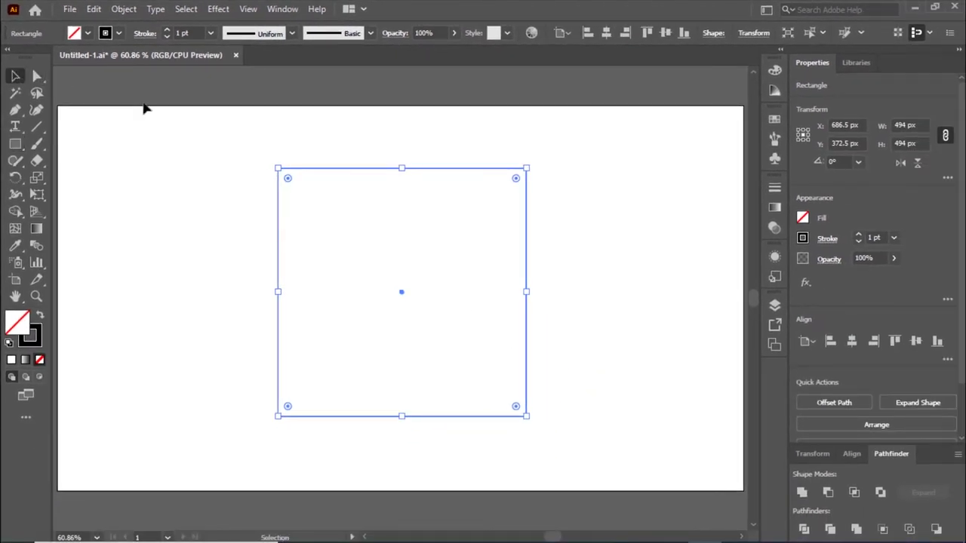
pyautogui.click(358, 133)
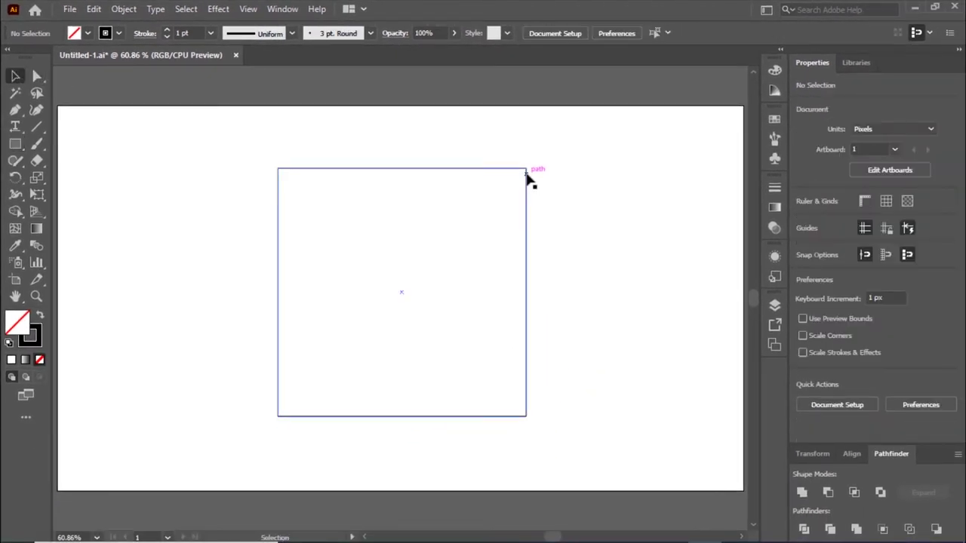
# - Copy the square to its left and pull the copy's right edge in to narrow it
pyautogui.moveTo(528, 179); pyautogui.dragTo(261, 181)
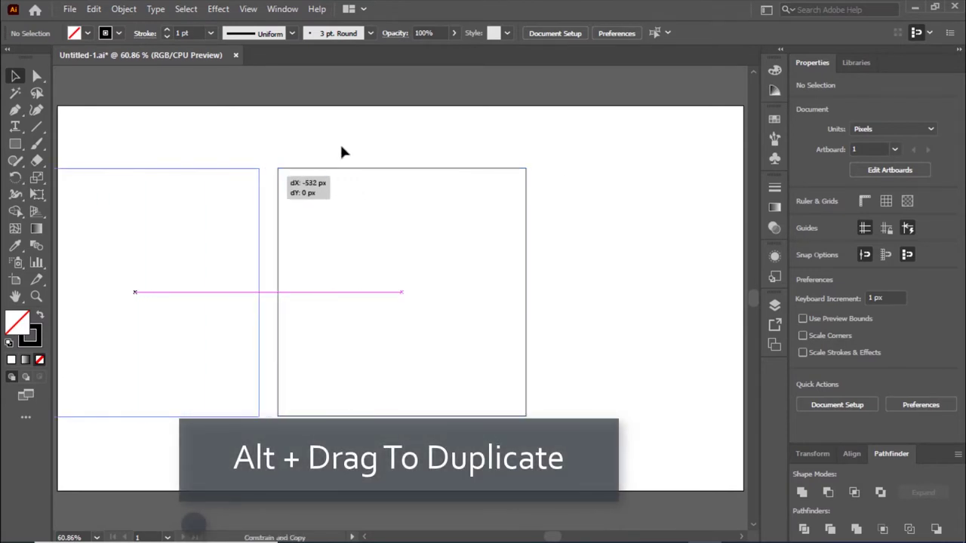
pyautogui.moveTo(333, 156); pyautogui.dragTo(333, 156)
pyautogui.click(386, 130)
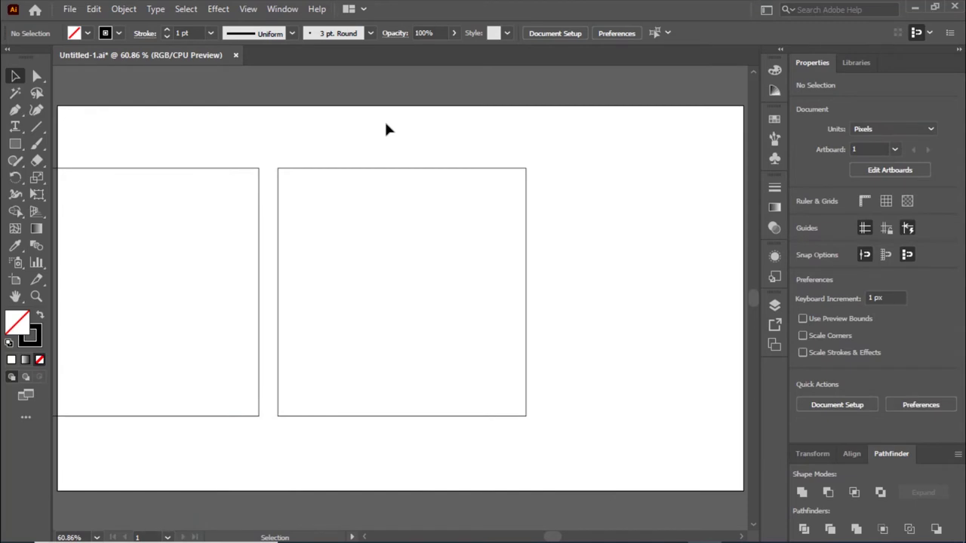
pyautogui.moveTo(241, 171); pyautogui.dragTo(136, 173)
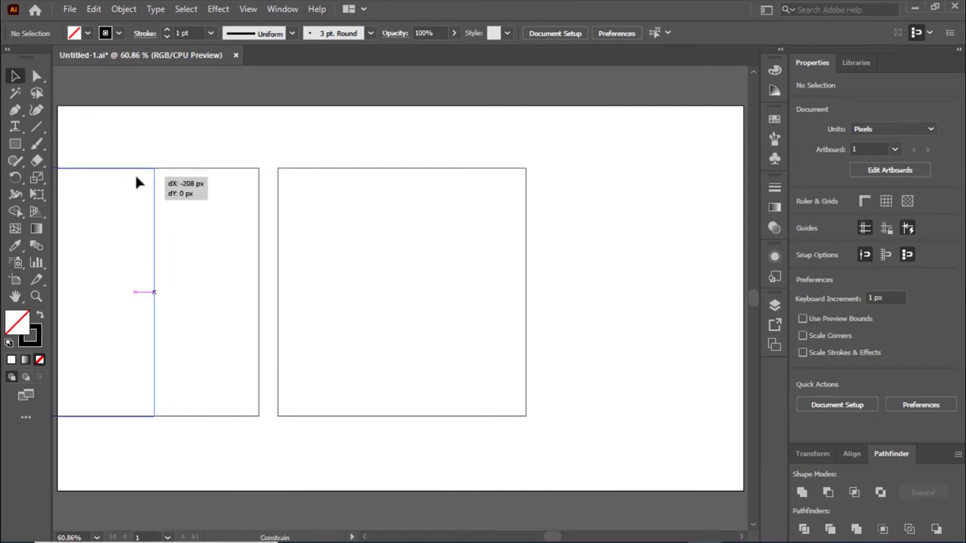
pyautogui.click(238, 147)
# - Turn the original square into a guide and lock the guides
pyautogui.click(528, 273)
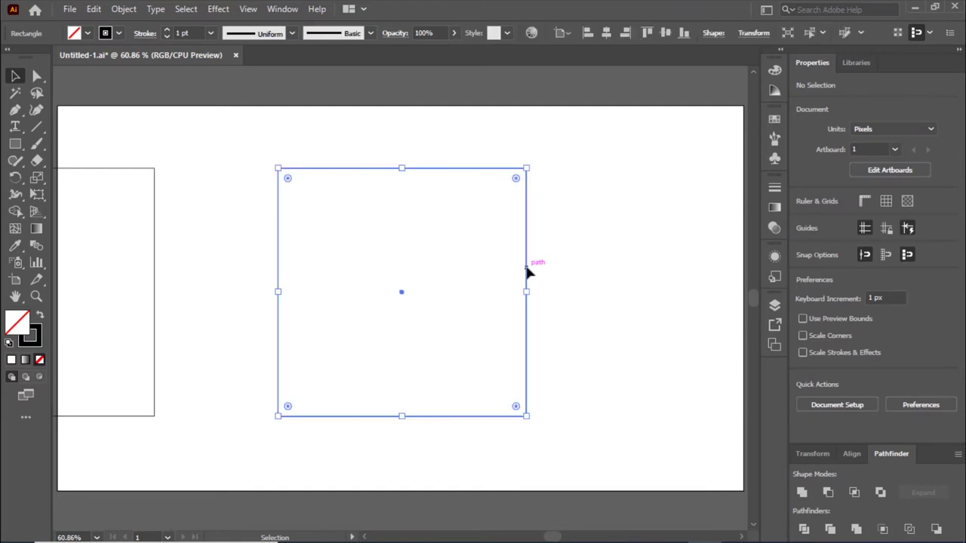
pyautogui.rightClick(528, 274)
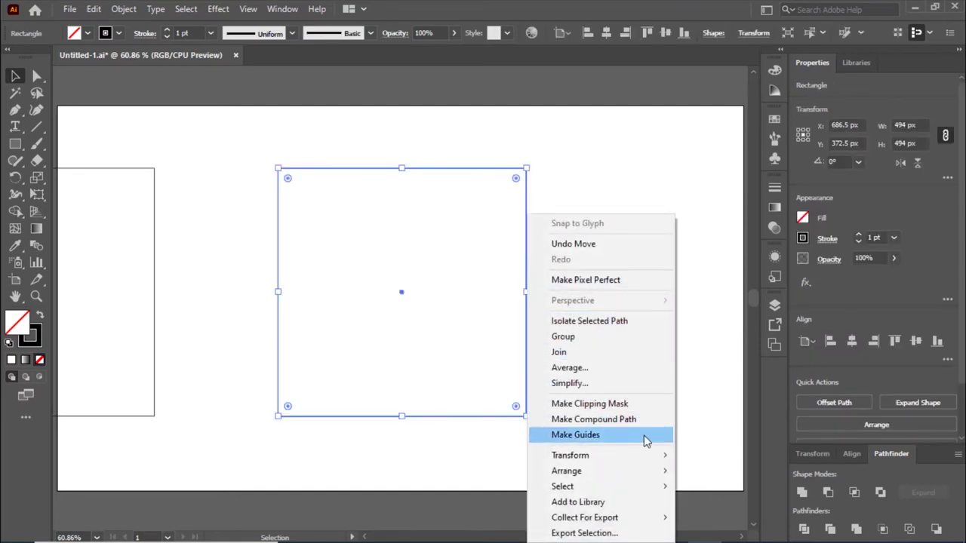
pyautogui.click(599, 435)
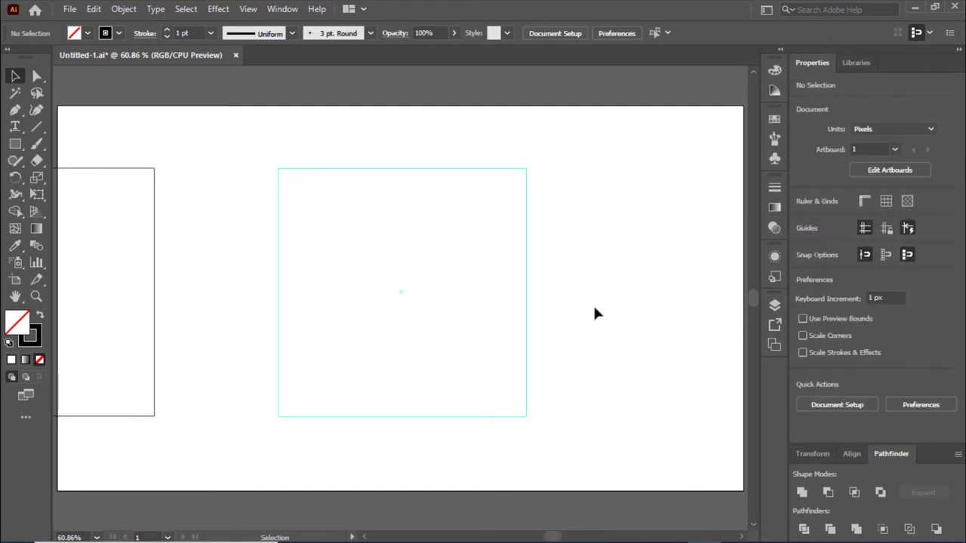
pyautogui.click(526, 302)
pyautogui.rightClick(553, 264)
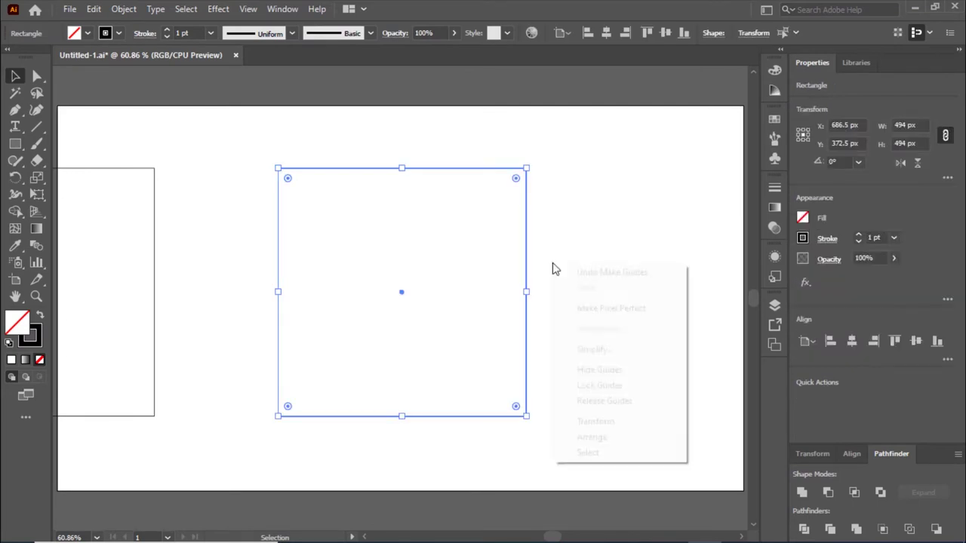
pyautogui.click(599, 385)
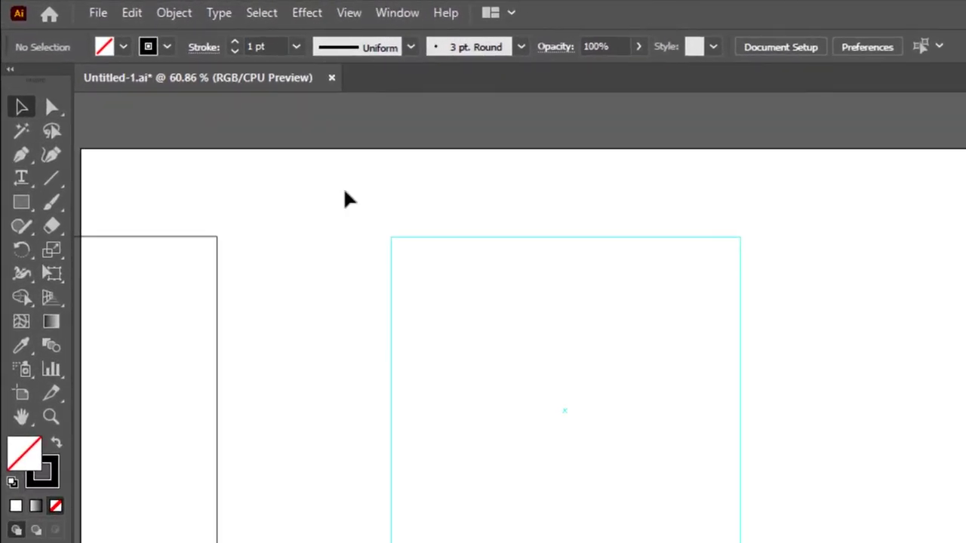
# - Draw the first wavy line with the Curvature tool across the top of the guide square, overhanging both sides
pyautogui.click(48, 157)
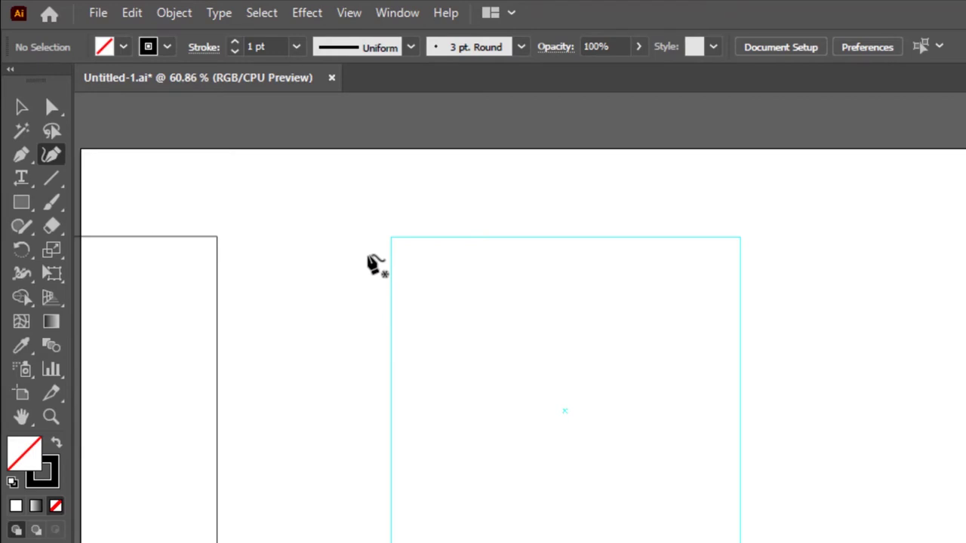
pyautogui.click(370, 235)
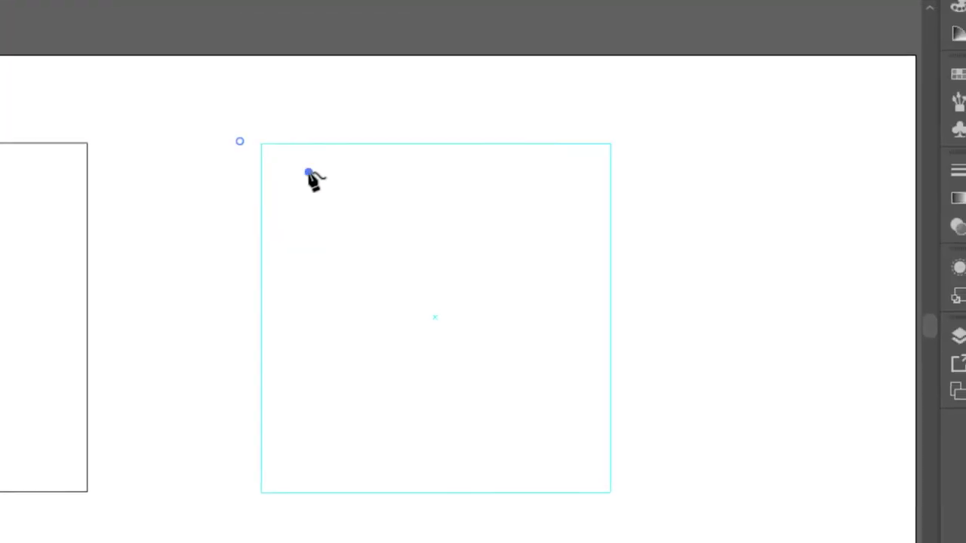
pyautogui.click(437, 265)
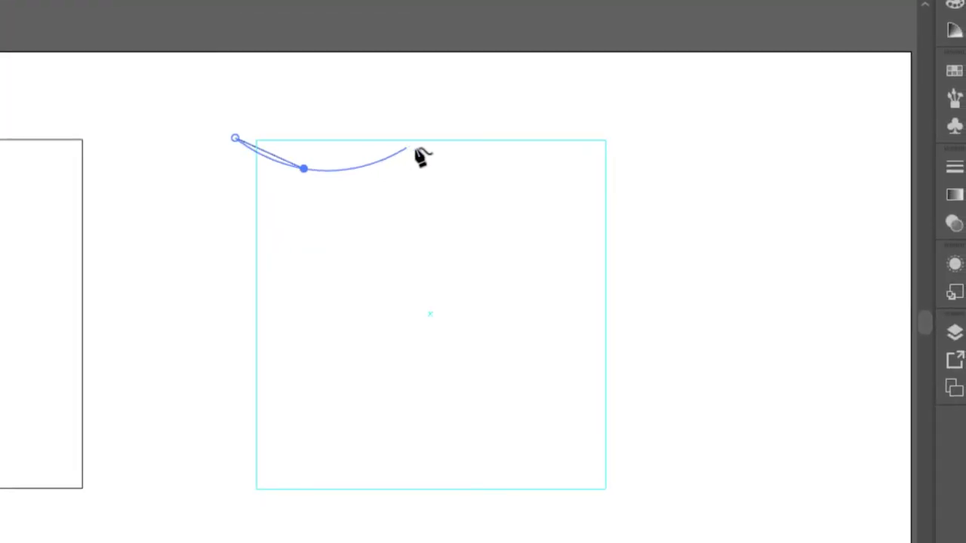
pyautogui.click(431, 149)
pyautogui.click(491, 167)
pyautogui.click(640, 139)
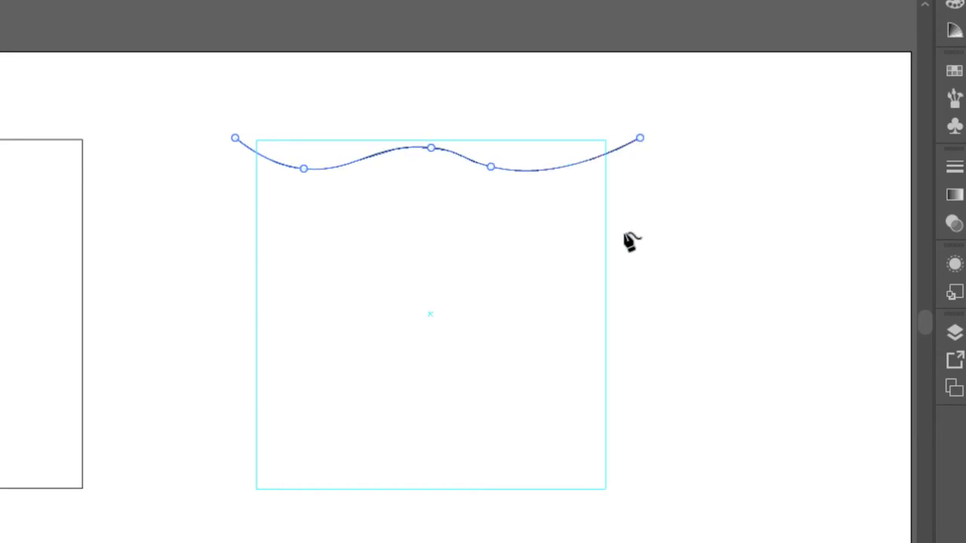
pyautogui.click(617, 149)
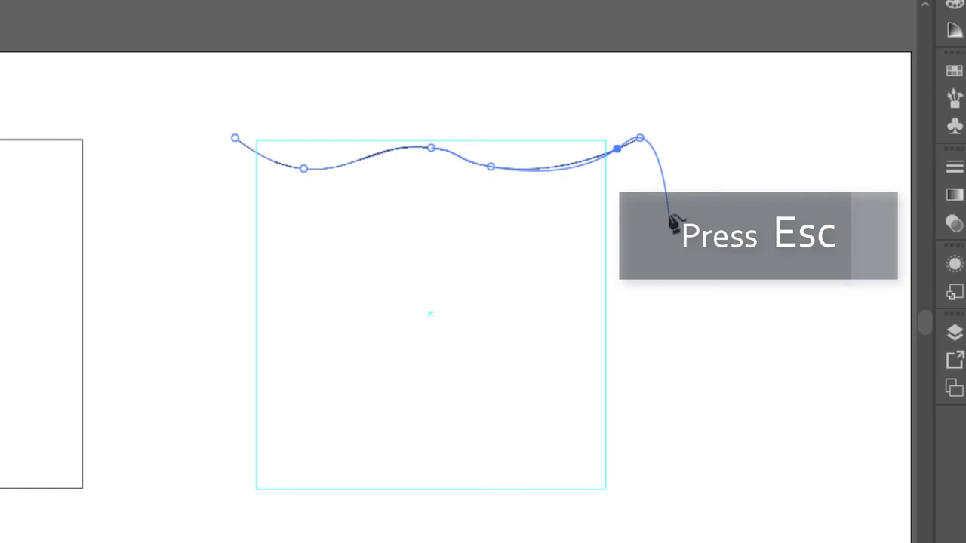
pyautogui.press('Escape')
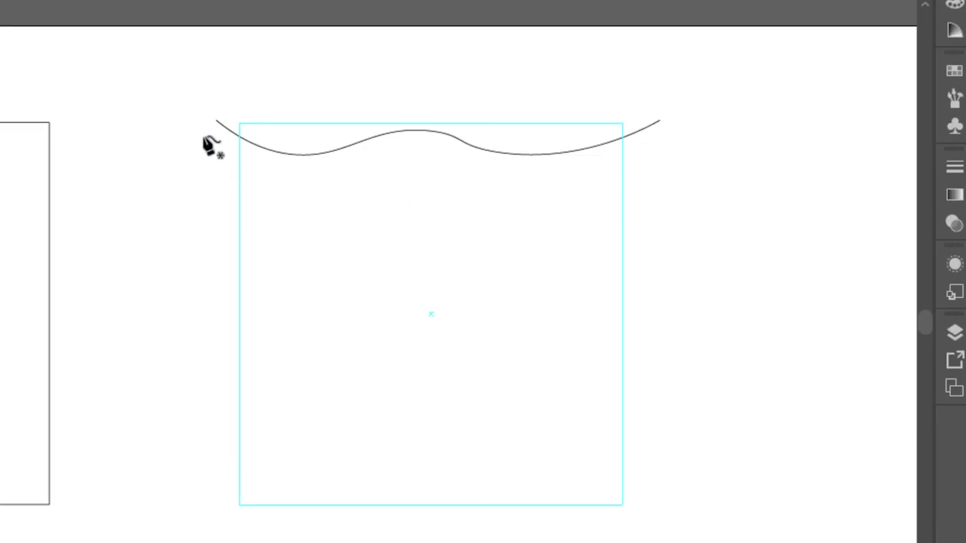
# - Draw the second and third wavy lines below the first, each extending past both sides
pyautogui.click(210, 138)
pyautogui.moveTo(281, 174); pyautogui.dragTo(348, 173)
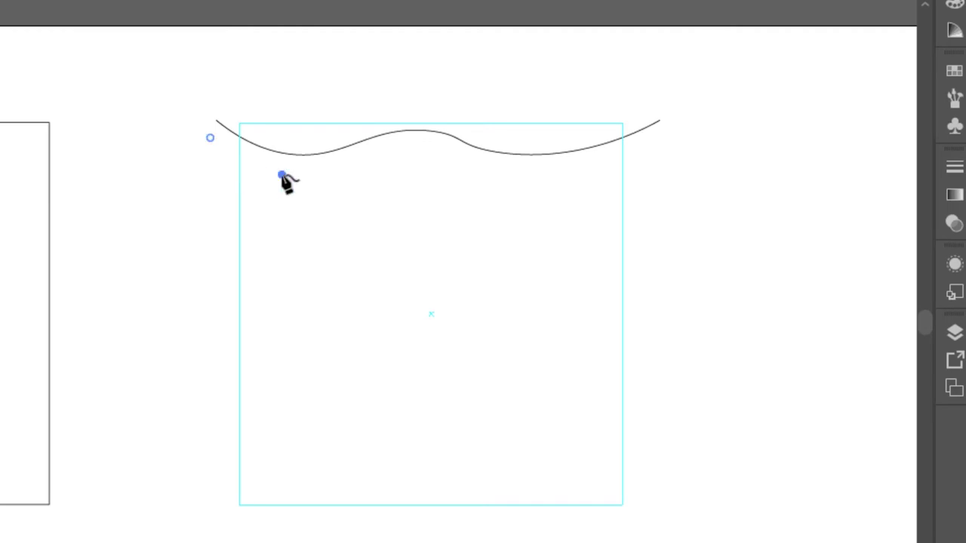
pyautogui.moveTo(412, 143); pyautogui.dragTo(453, 161)
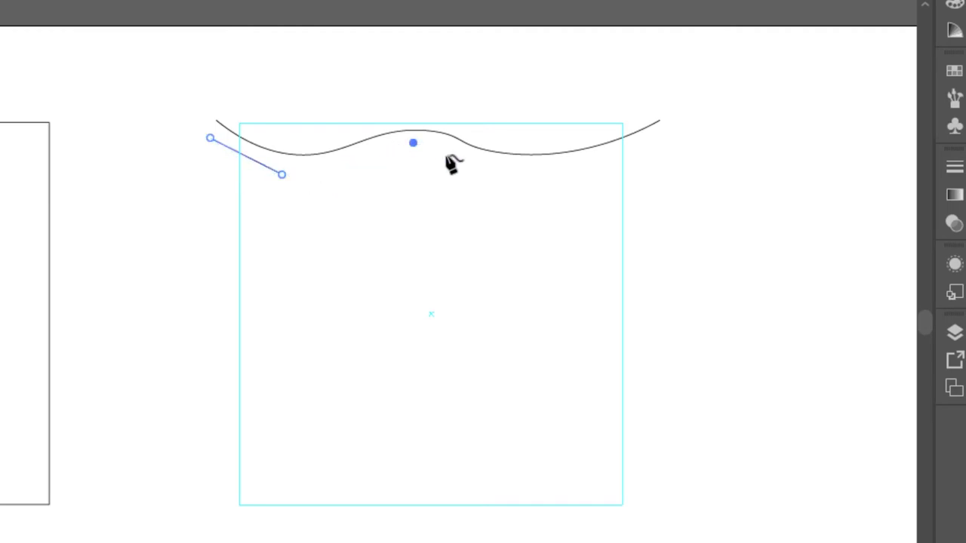
pyautogui.moveTo(507, 183); pyautogui.dragTo(586, 190)
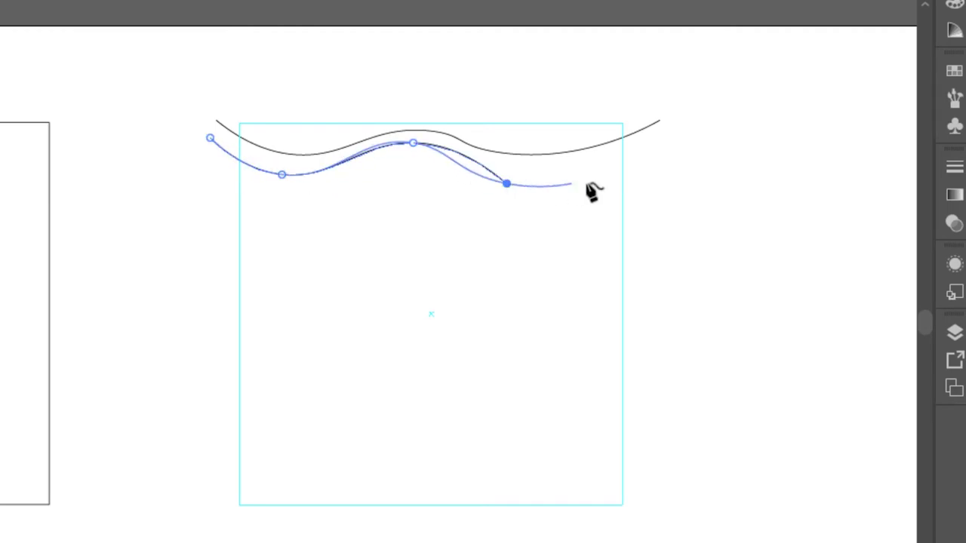
pyautogui.click(662, 155)
pyautogui.press('Escape')
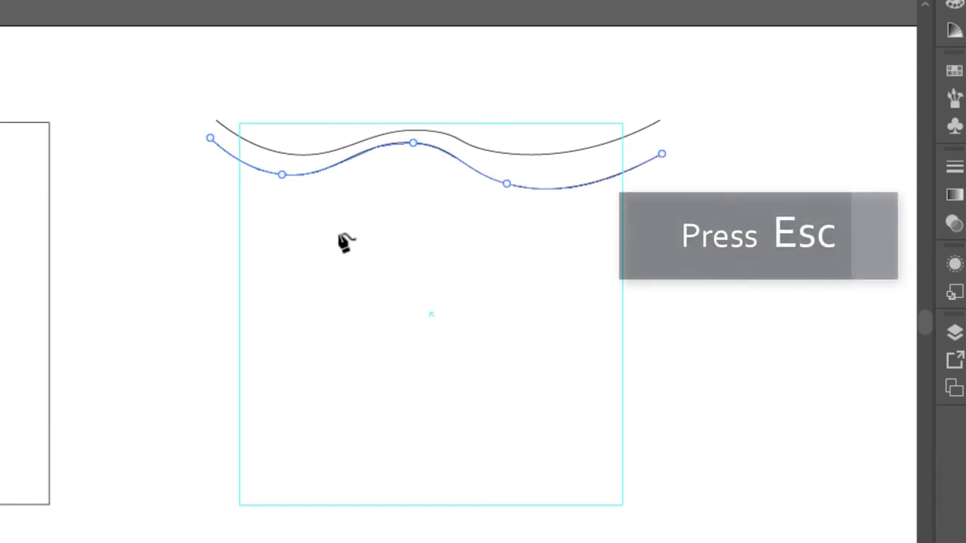
pyautogui.click(205, 163)
pyautogui.moveTo(263, 194); pyautogui.dragTo(298, 194)
pyautogui.moveTo(403, 166); pyautogui.dragTo(441, 171)
pyautogui.moveTo(514, 213); pyautogui.dragTo(554, 219)
pyautogui.click(675, 197)
pyautogui.press('Escape')
# - Add a fourth wave and a fifth wave drawn right-to-left
pyautogui.click(203, 184)
pyautogui.moveTo(266, 223); pyautogui.dragTo(302, 225)
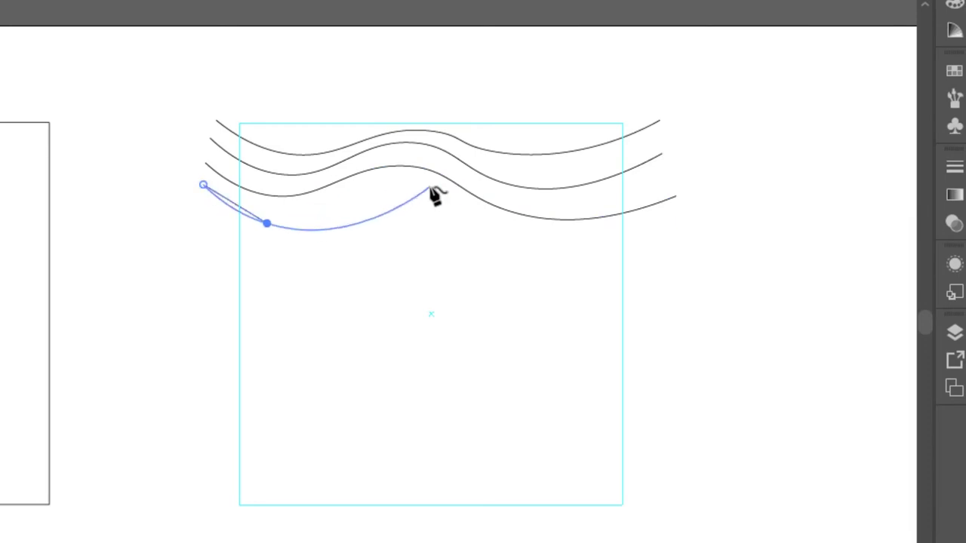
pyautogui.moveTo(407, 189); pyautogui.dragTo(446, 198)
pyautogui.moveTo(504, 246); pyautogui.dragTo(543, 253)
pyautogui.click(694, 244)
pyautogui.press('Escape')
pyautogui.click(671, 267)
pyautogui.click(573, 279)
pyautogui.moveTo(442, 227); pyautogui.dragTo(404, 225)
pyautogui.moveTo(320, 241); pyautogui.dragTo(287, 241)
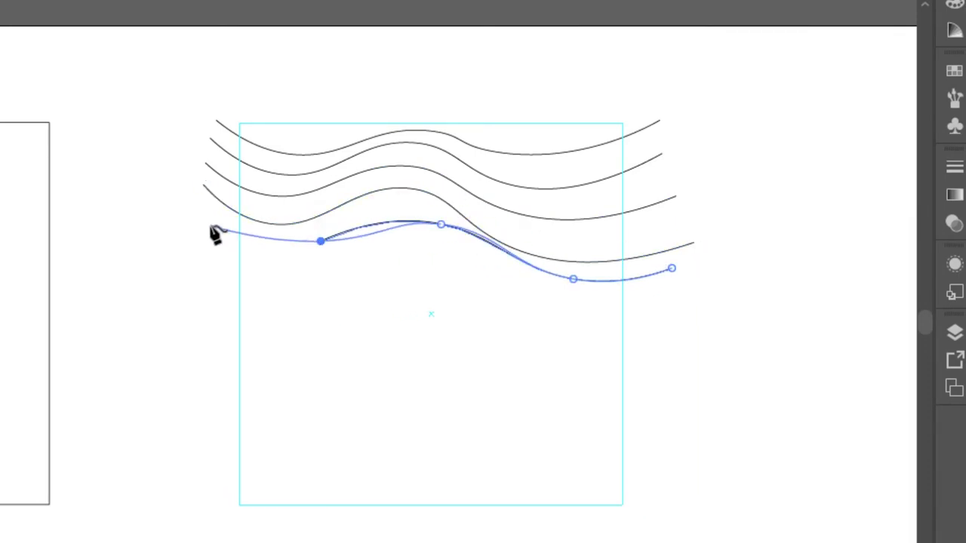
pyautogui.moveTo(210, 224); pyautogui.dragTo(181, 208)
pyautogui.press('Escape')
# - Reshape the dip of the newest wave by dragging one of its anchor points
pyautogui.click(518, 276)
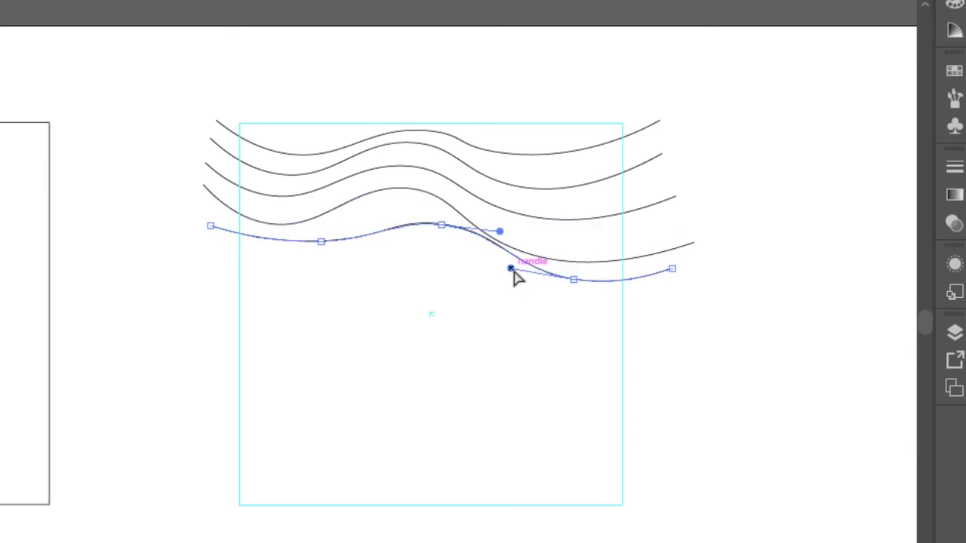
pyautogui.moveTo(442, 225); pyautogui.dragTo(485, 218)
pyautogui.press('v')
pyautogui.click(64, 53)
pyautogui.press('p')
# - Draw two more wavy lines through the middle of the square
pyautogui.click(205, 241)
pyautogui.moveTo(304, 277)
pyautogui.mouseDown()
pyautogui.moveTo(388, 252)
pyautogui.moveTo(498, 294)
pyautogui.mouseUp()
pyautogui.moveTo(584, 323); pyautogui.dragTo(626, 327)
pyautogui.click(701, 312)
pyautogui.click(683, 336)
pyautogui.moveTo(558, 358); pyautogui.dragTo(505, 353)
pyautogui.moveTo(430, 295); pyautogui.dragTo(377, 294)
pyautogui.moveTo(300, 330); pyautogui.dragTo(214, 317)
pyautogui.click(209, 308)
pyautogui.press('Escape')
# - Add two lower waves that dip toward the right side of the square
pyautogui.click(207, 345)
pyautogui.moveTo(302, 364); pyautogui.dragTo(384, 349)
pyautogui.moveTo(422, 312)
pyautogui.mouseDown()
pyautogui.moveTo(468, 362)
pyautogui.moveTo(544, 392)
pyautogui.mouseUp()
pyautogui.click(654, 406)
pyautogui.click(200, 368)
pyautogui.moveTo(281, 387); pyautogui.dragTo(360, 384)
pyautogui.moveTo(399, 353); pyautogui.dragTo(452, 369)
pyautogui.moveTo(501, 421); pyautogui.dragTo(573, 445)
pyautogui.click(672, 444)
# - Draw two waves near the bottom that curve down toward the right
pyautogui.click(205, 400)
pyautogui.moveTo(268, 416); pyautogui.dragTo(332, 407)
pyautogui.moveTo(405, 396); pyautogui.dragTo(453, 419)
pyautogui.moveTo(512, 475); pyautogui.dragTo(573, 498)
pyautogui.click(679, 504)
pyautogui.click(203, 426)
pyautogui.moveTo(302, 441); pyautogui.dragTo(347, 436)
pyautogui.moveTo(392, 432); pyautogui.dragTo(430, 453)
pyautogui.moveTo(463, 515); pyautogui.dragTo(498, 531)
pyautogui.click(532, 533)
# - Add the last two waves curling down past the square's bottom, then deselect
pyautogui.click(205, 453)
pyautogui.moveTo(261, 463); pyautogui.dragTo(388, 479)
pyautogui.moveTo(414, 539); pyautogui.dragTo(433, 542)
pyautogui.click(224, 477)
pyautogui.moveTo(301, 486); pyautogui.dragTo(324, 488)
pyautogui.click(342, 493)
pyautogui.click(360, 531)
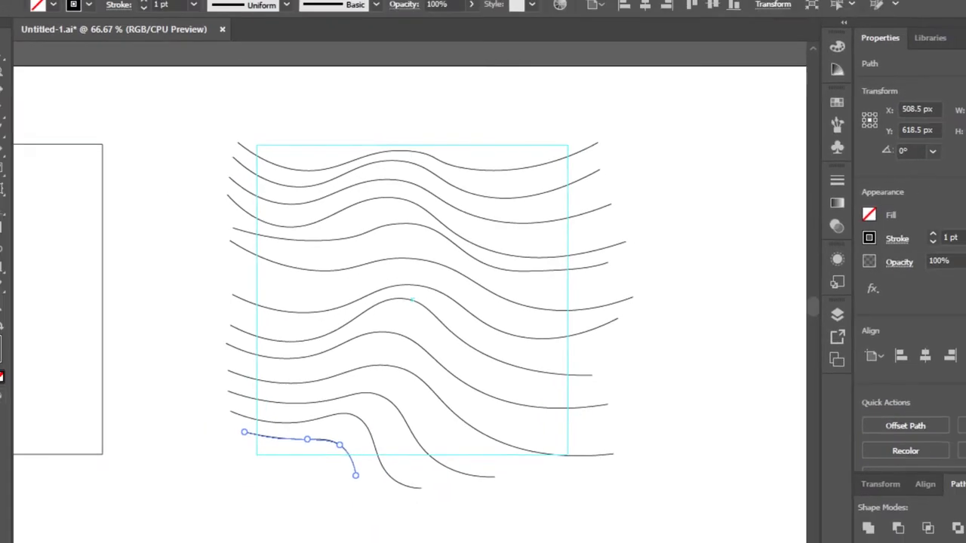
pyautogui.press('v')
pyautogui.click(219, 128)
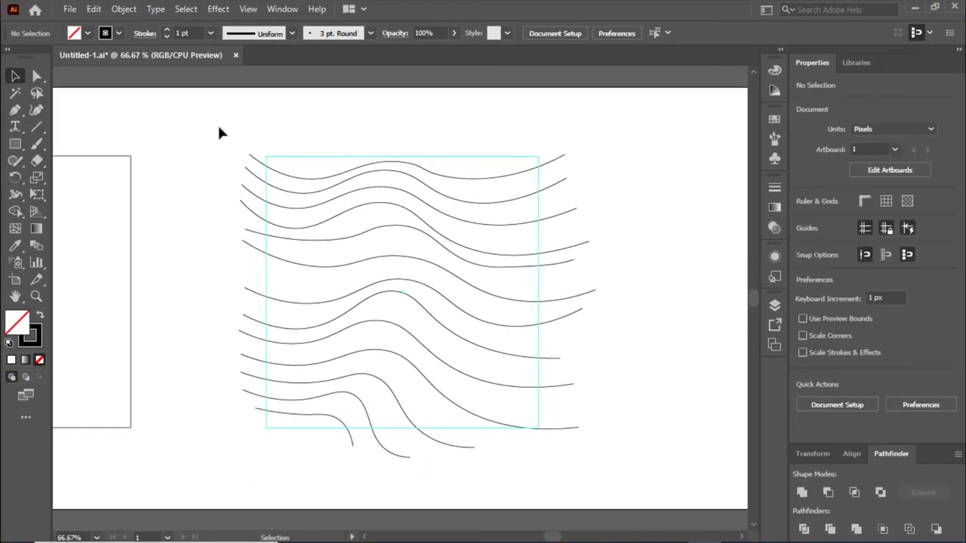
# - Select all the wavy lines and set Blend Options spacing to Specified Steps
pyautogui.moveTo(219, 132); pyautogui.dragTo(607, 459)
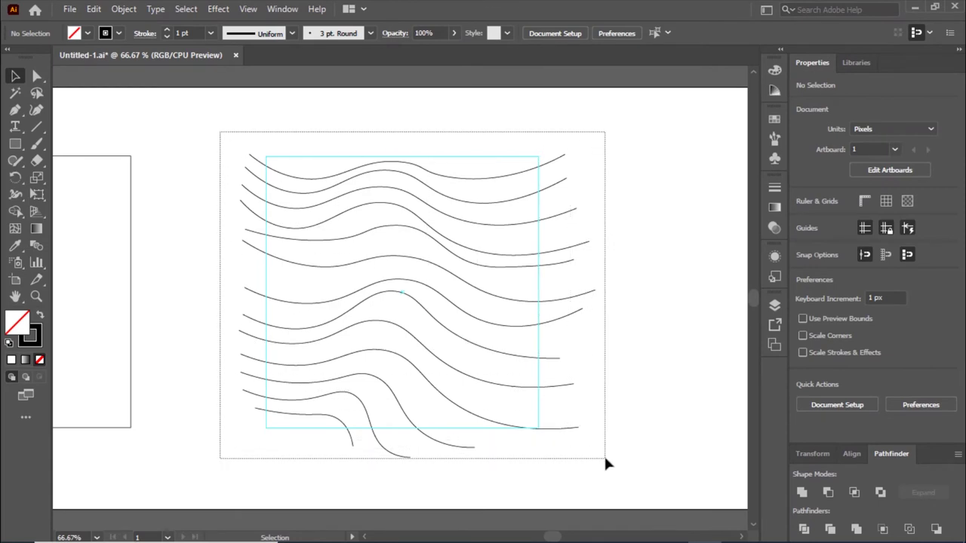
pyautogui.moveTo(607, 459); pyautogui.dragTo(606, 459)
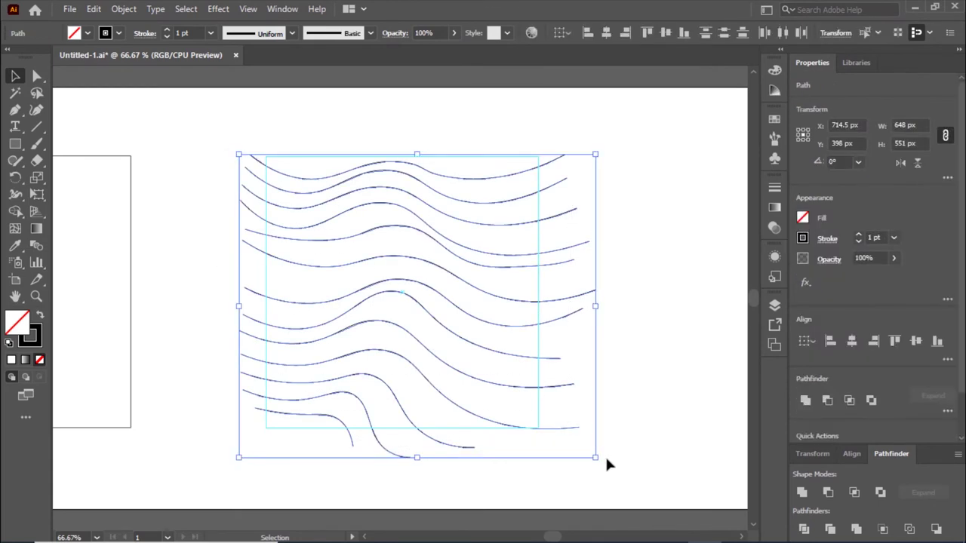
pyautogui.doubleClick(36, 246)
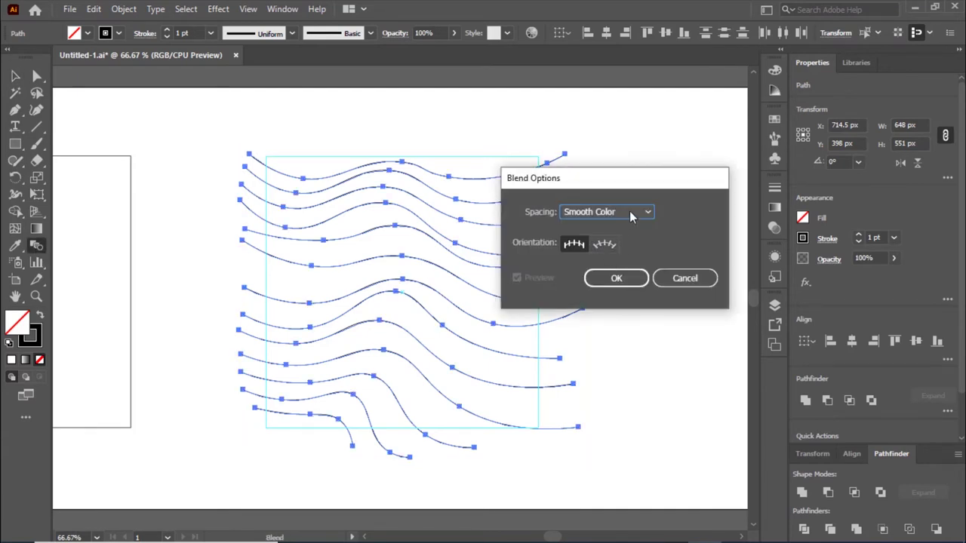
pyautogui.moveTo(655, 185); pyautogui.dragTo(704, 169)
pyautogui.click(697, 198)
pyautogui.click(693, 226)
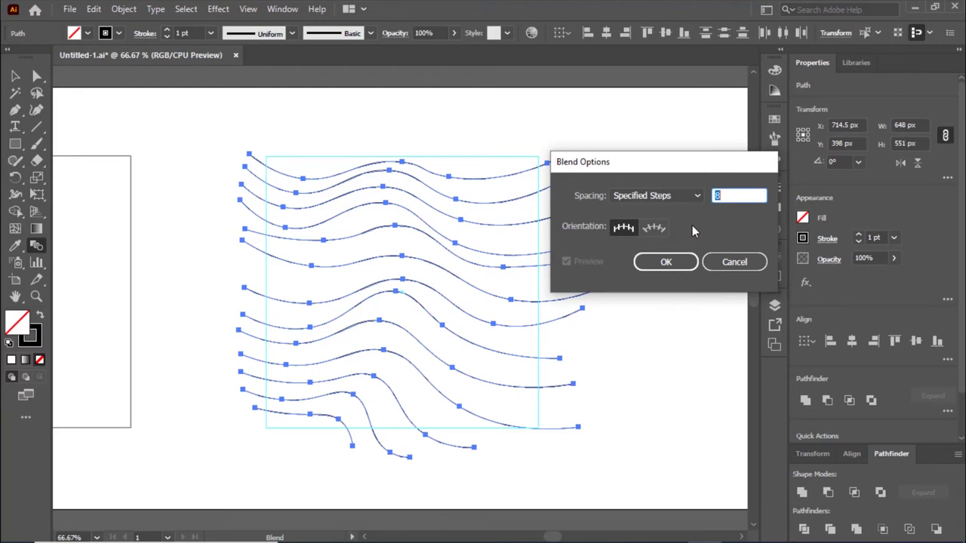
pyautogui.click(667, 262)
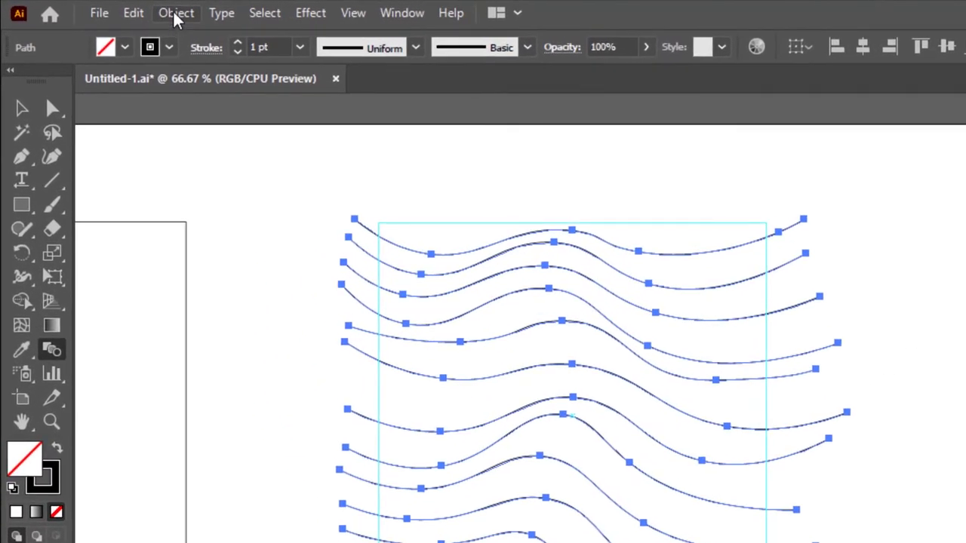
# - Make the blend with Object > Blend > Make and check the dense result
pyautogui.click(122, 9)
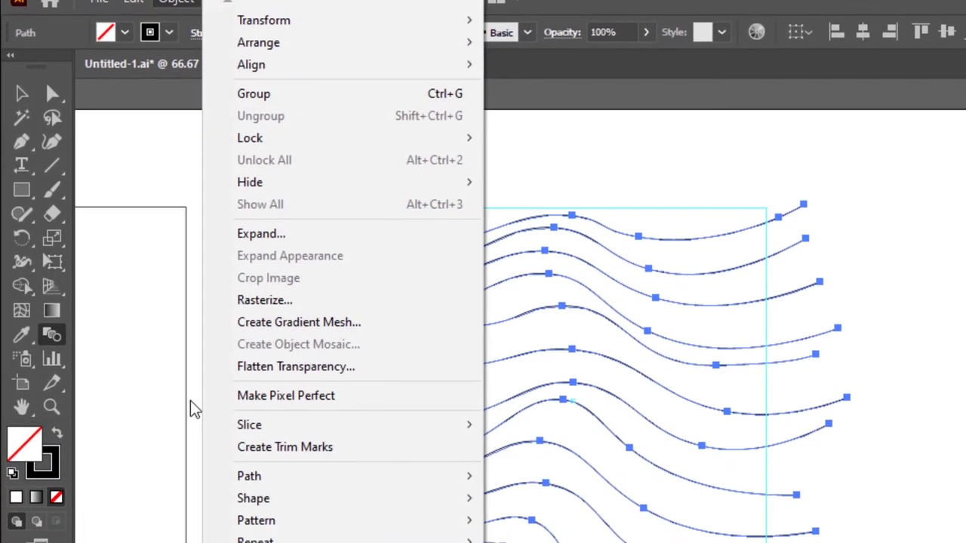
pyautogui.moveTo(251, 394)
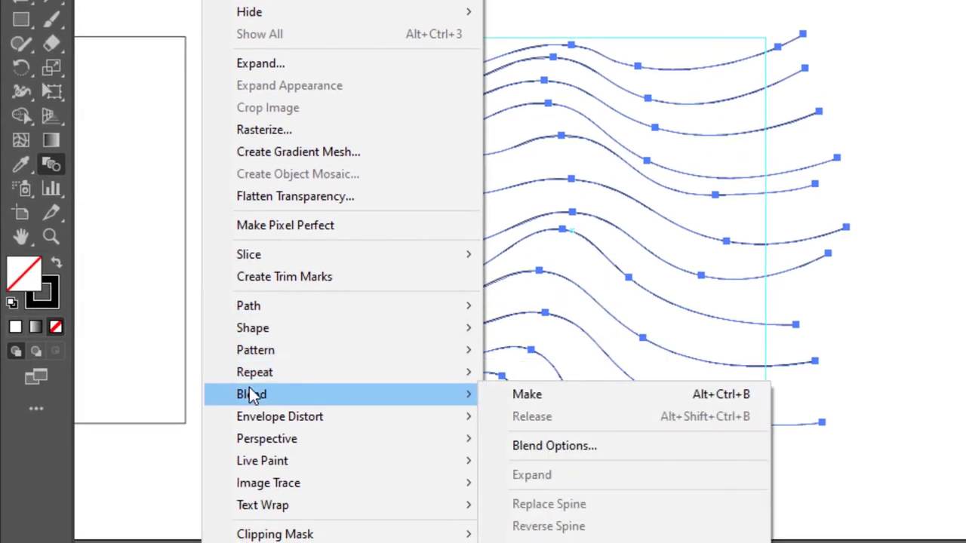
pyautogui.click(523, 397)
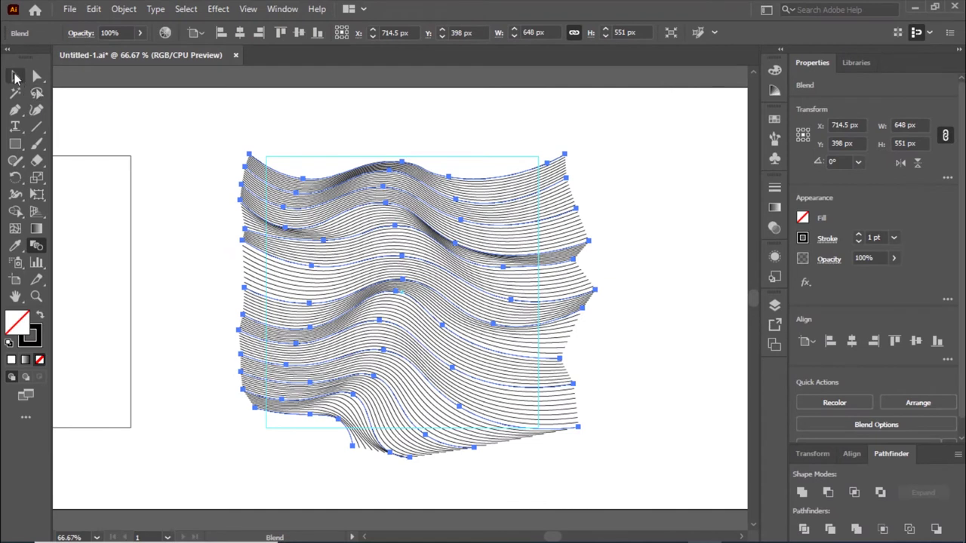
pyautogui.click(131, 103)
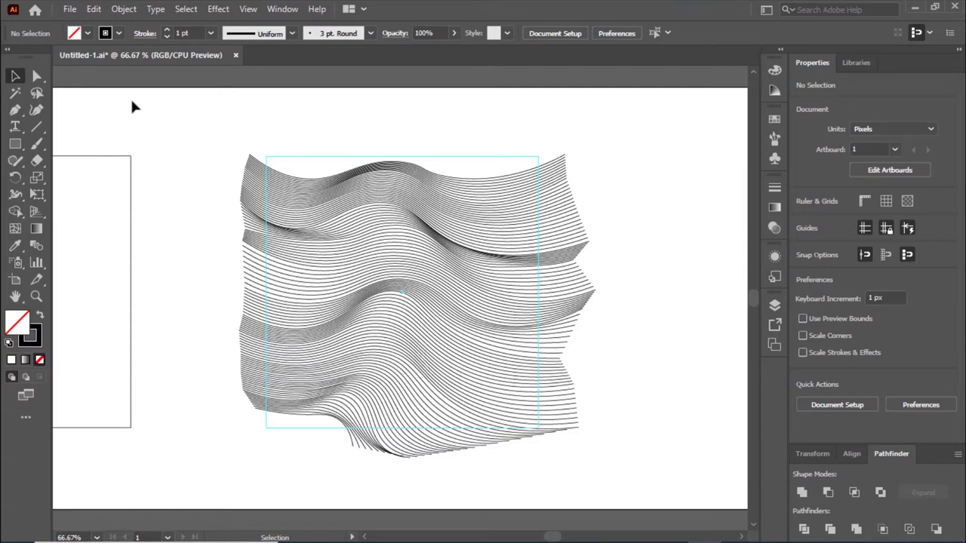
pyautogui.click(473, 253)
pyautogui.click(689, 253)
# - Scale the blend from its corner to about 699 × 594 px
pyautogui.click(500, 245)
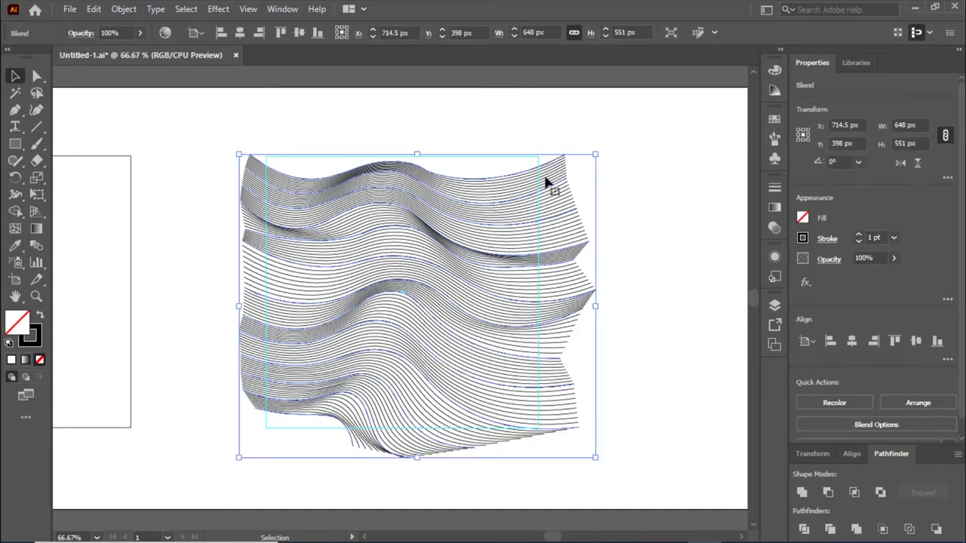
pyautogui.moveTo(597, 153); pyautogui.dragTo(615, 144)
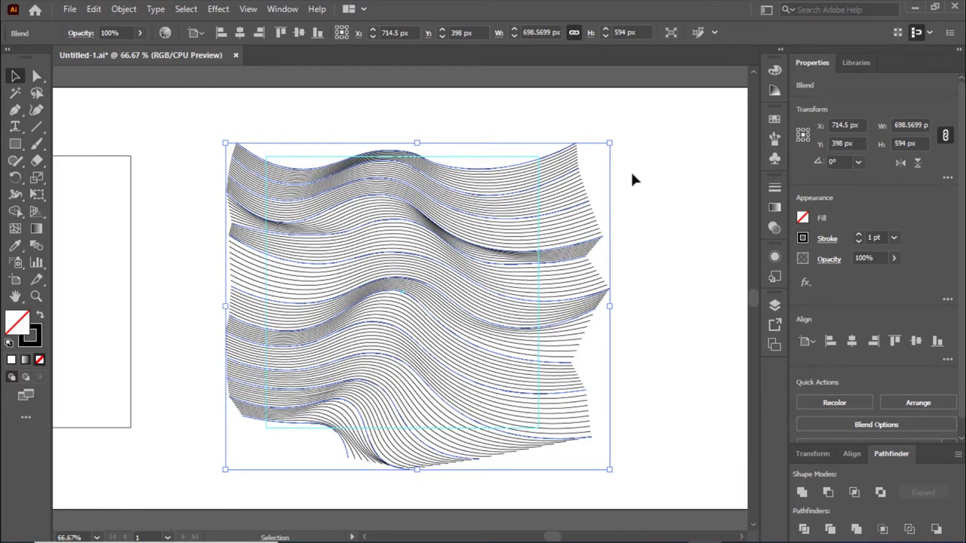
pyautogui.click(632, 179)
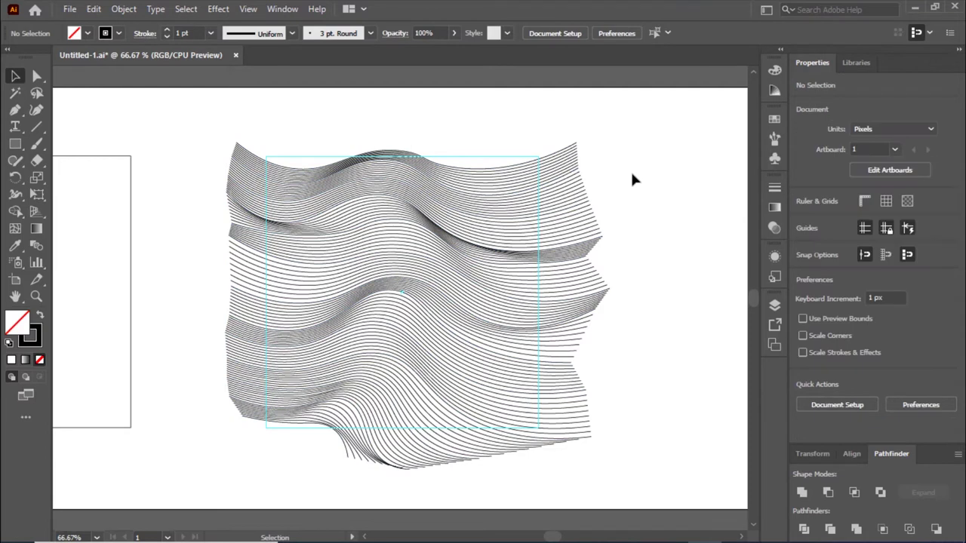
# - Expand the blend into separate paths and drag the spare square onto the waves
pyautogui.click(433, 197)
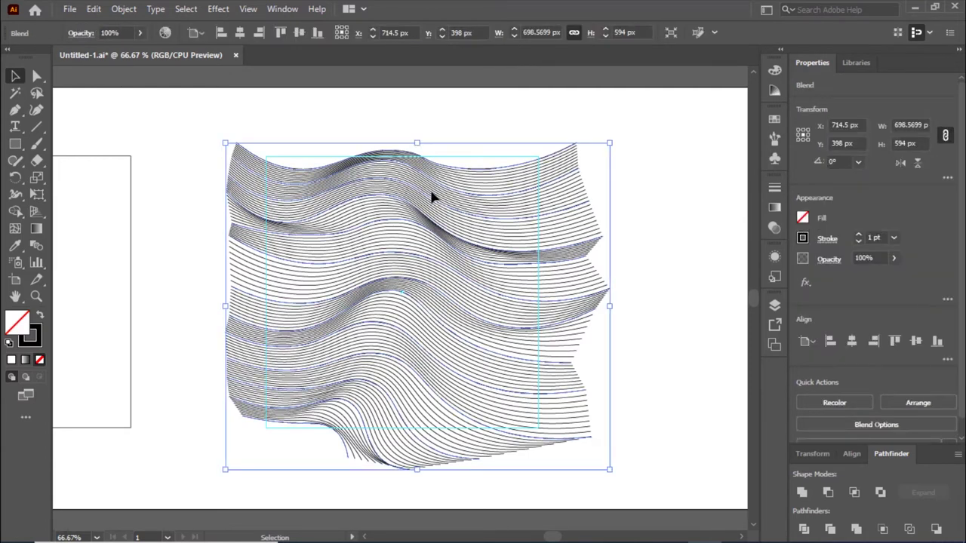
pyautogui.click(123, 9)
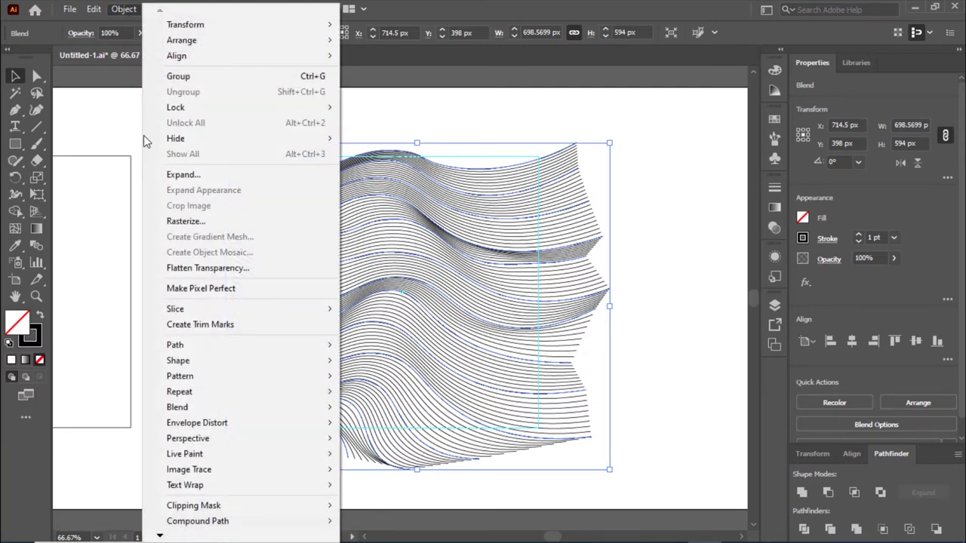
pyautogui.click(186, 175)
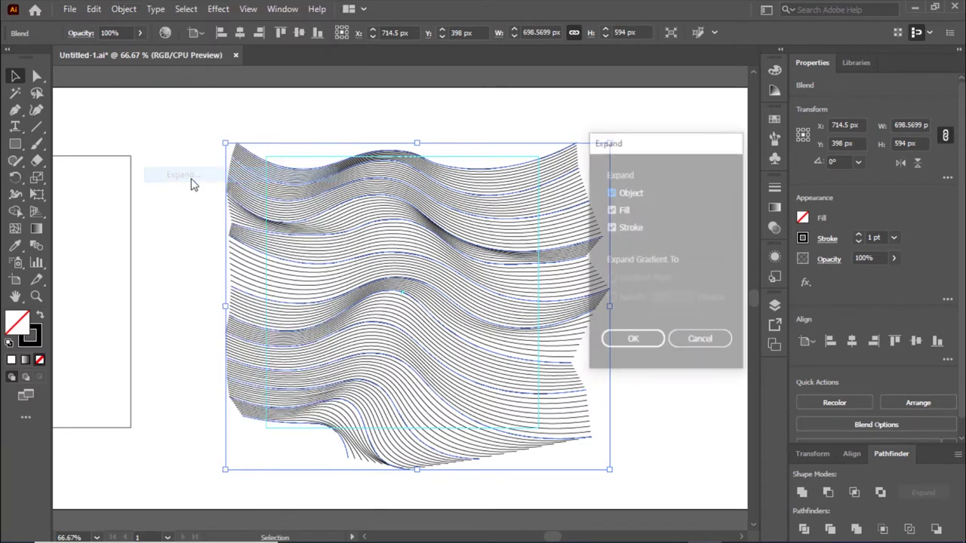
pyautogui.click(631, 347)
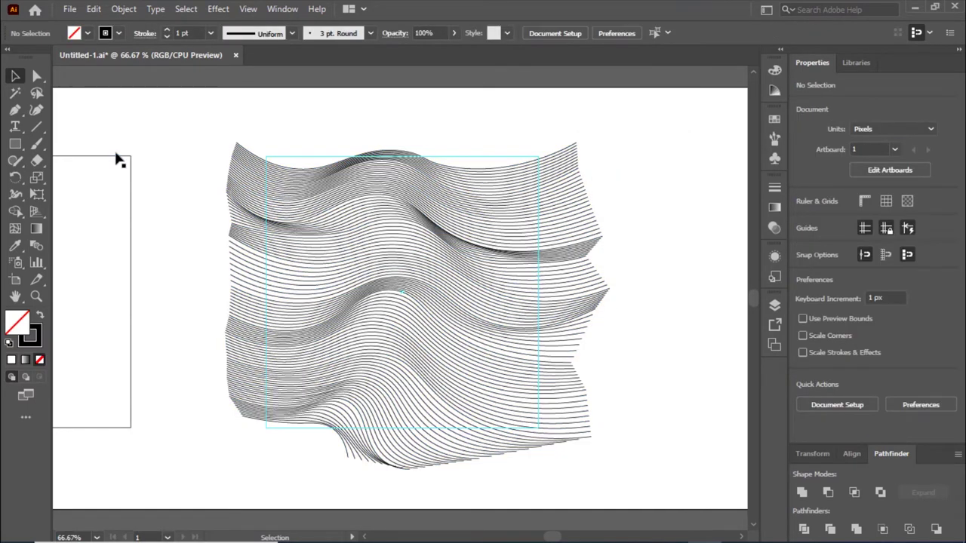
pyautogui.moveTo(116, 159); pyautogui.dragTo(520, 162)
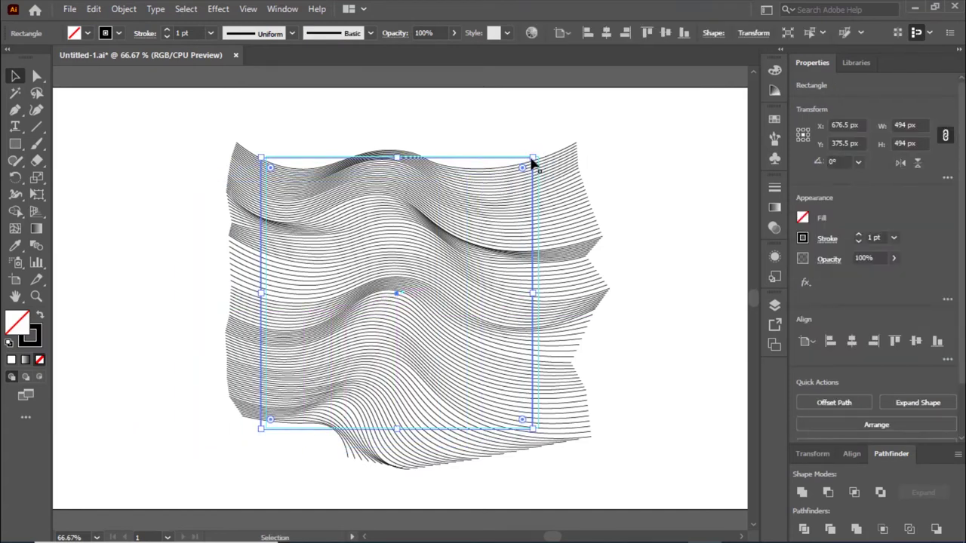
# - Nudge the square right and up 2 px, then select it together with all the wave lines
pyautogui.press('Right')
pyautogui.press('Right')
pyautogui.press('Right')
pyautogui.press('Right')
pyautogui.press('Right')
pyautogui.press('Right')
pyautogui.press('Right')
pyautogui.press('Right')
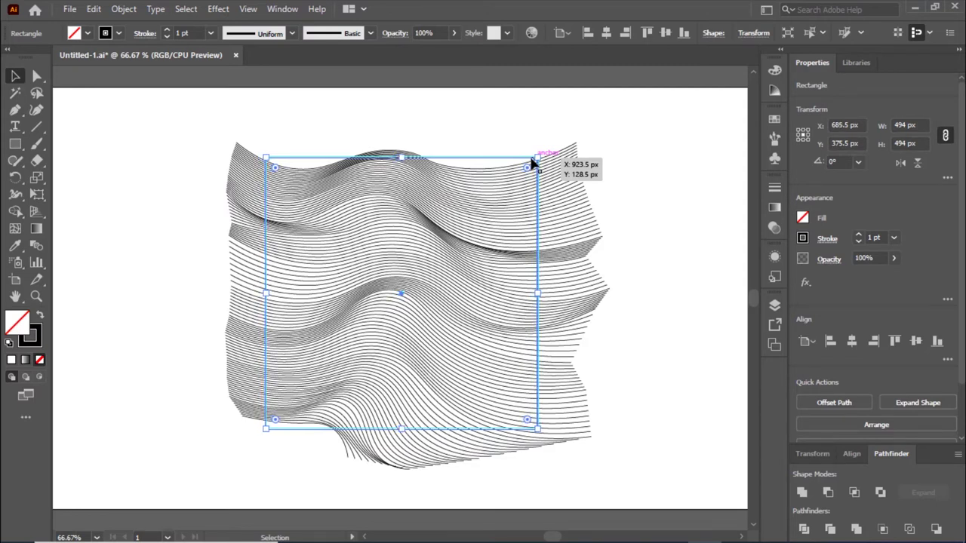
pyautogui.press('Up')
pyautogui.press('Up')
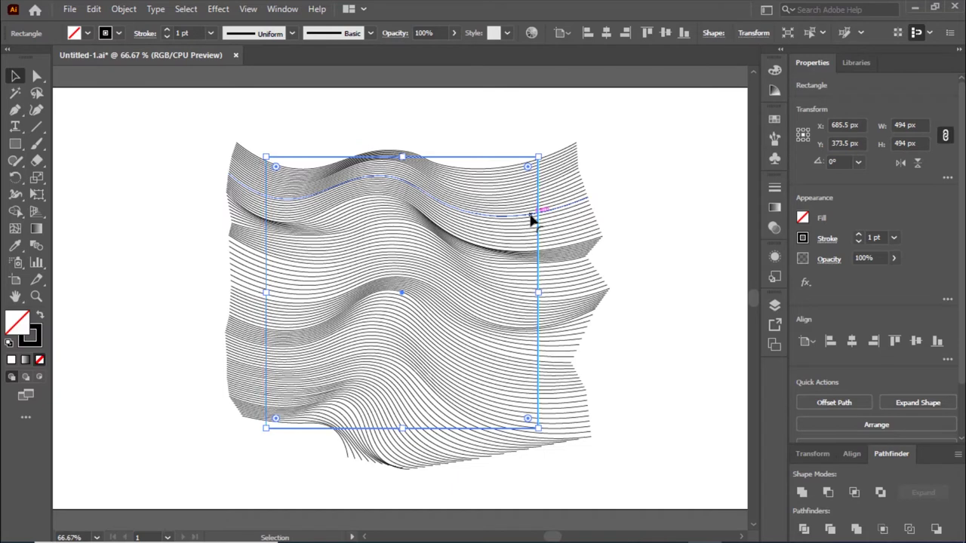
pyautogui.click(604, 186)
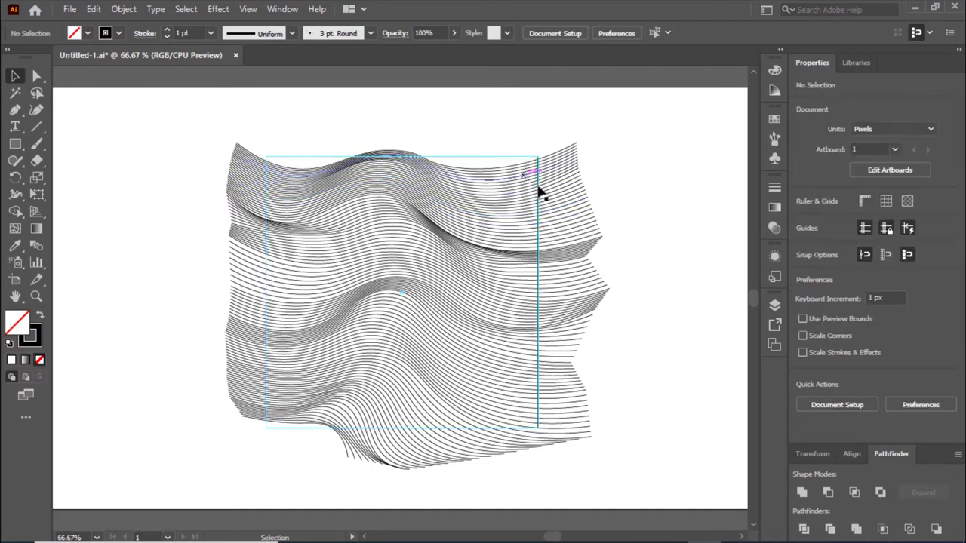
pyautogui.moveTo(626, 121); pyautogui.dragTo(234, 436)
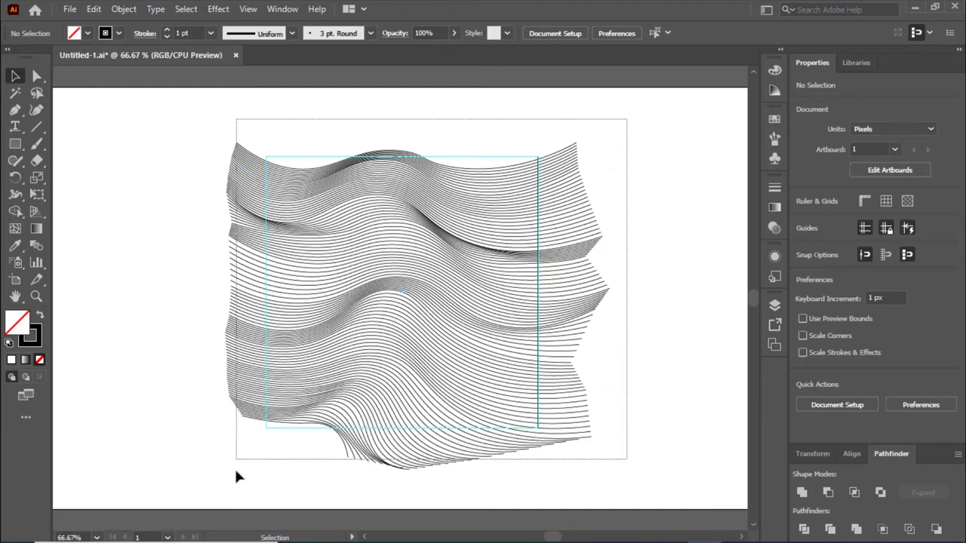
pyautogui.moveTo(234, 437); pyautogui.dragTo(233, 467)
pyautogui.click(15, 211)
# - Alt-drag with Shape Builder to delete the line ends below and right of the square
pyautogui.press('ctrl')
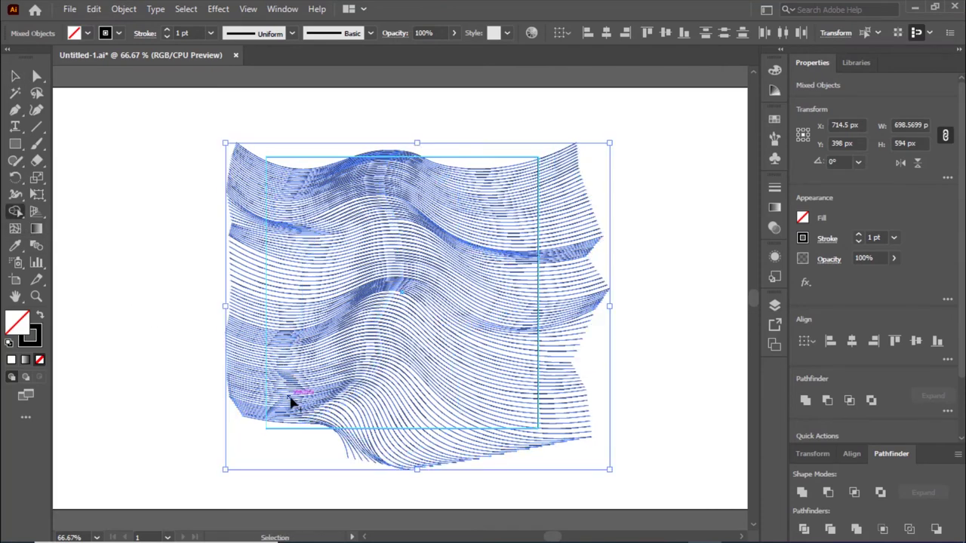
pyautogui.hotkey('ctrl', '+')
pyautogui.scroll(-3, 317, 396)
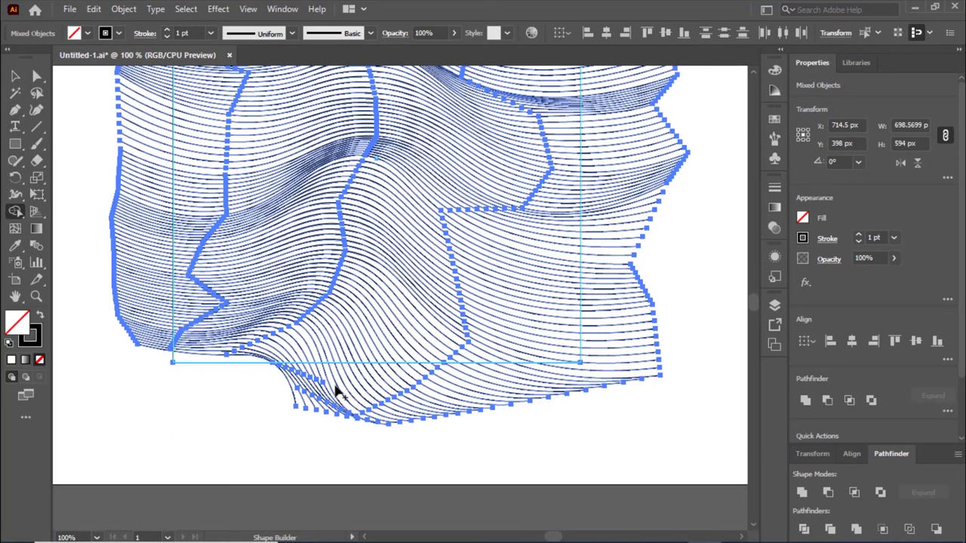
pyautogui.moveTo(280, 393); pyautogui.dragTo(528, 400)
pyautogui.moveTo(679, 358); pyautogui.dragTo(414, 388)
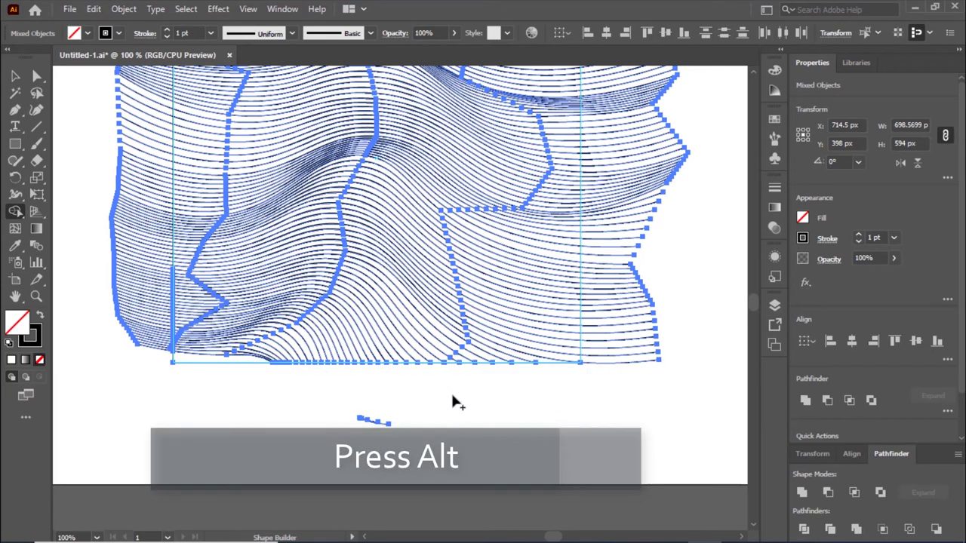
pyautogui.moveTo(601, 371)
pyautogui.mouseDown()
pyautogui.moveTo(609, 157)
pyautogui.moveTo(597, 168)
pyautogui.mouseUp()
pyautogui.scroll(5, 597, 168)
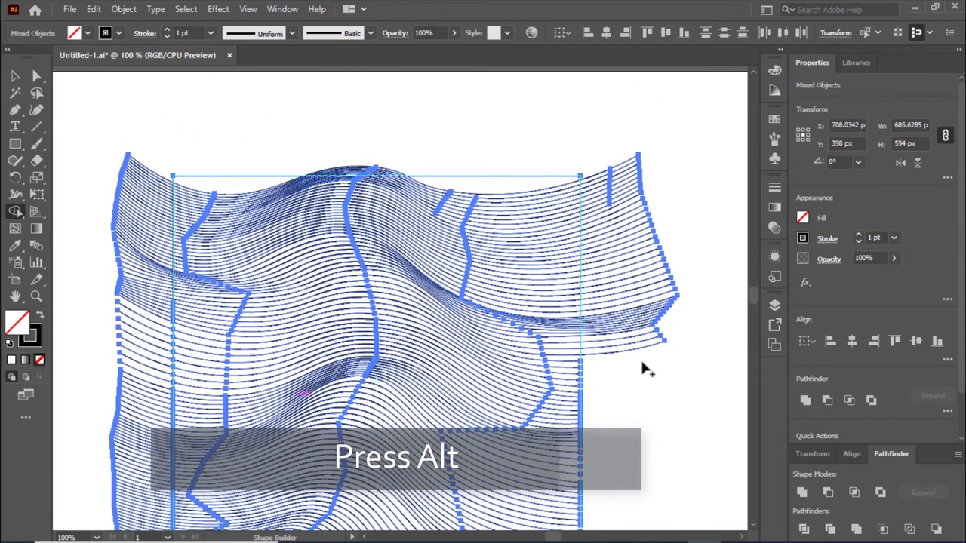
pyautogui.moveTo(613, 367); pyautogui.dragTo(596, 172)
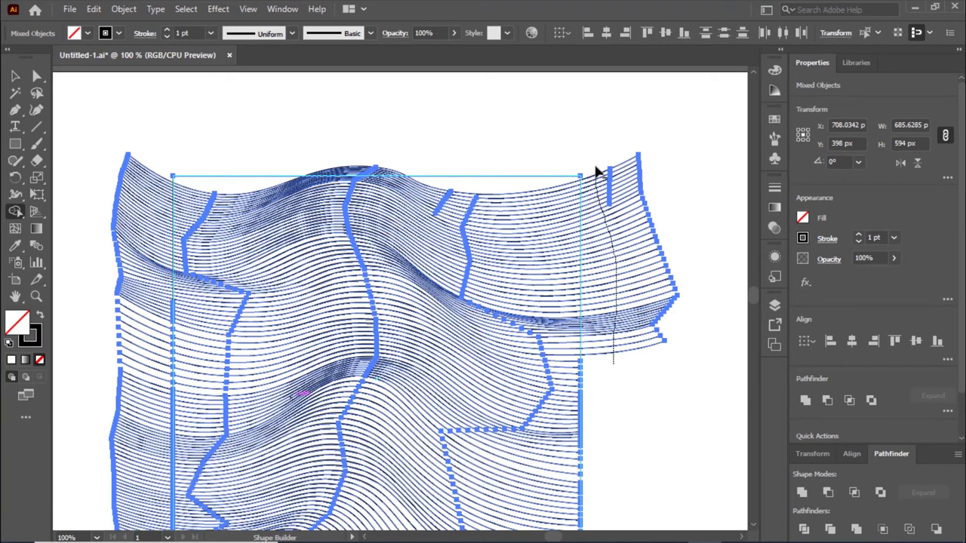
# - Remove the line ends and strips sticking out left of the square
pyautogui.scroll(-2, 133, 184)
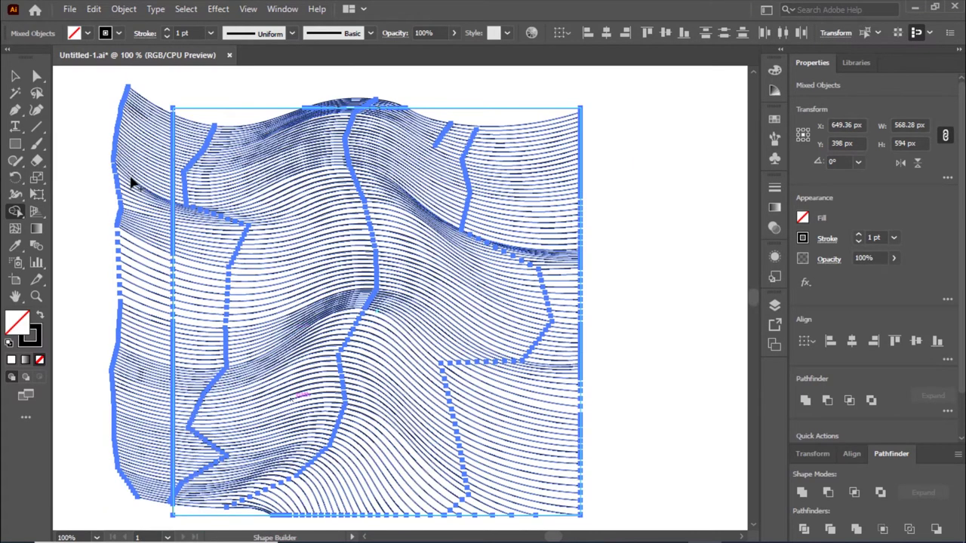
pyautogui.scroll(-2, 125, 302)
pyautogui.moveTo(161, 375)
pyautogui.mouseDown()
pyautogui.moveTo(169, 263)
pyautogui.moveTo(140, 243)
pyautogui.mouseUp()
pyautogui.scroll(3, 129, 306)
pyautogui.moveTo(128, 362); pyautogui.dragTo(141, 240)
pyautogui.moveTo(142, 155); pyautogui.dragTo(142, 106)
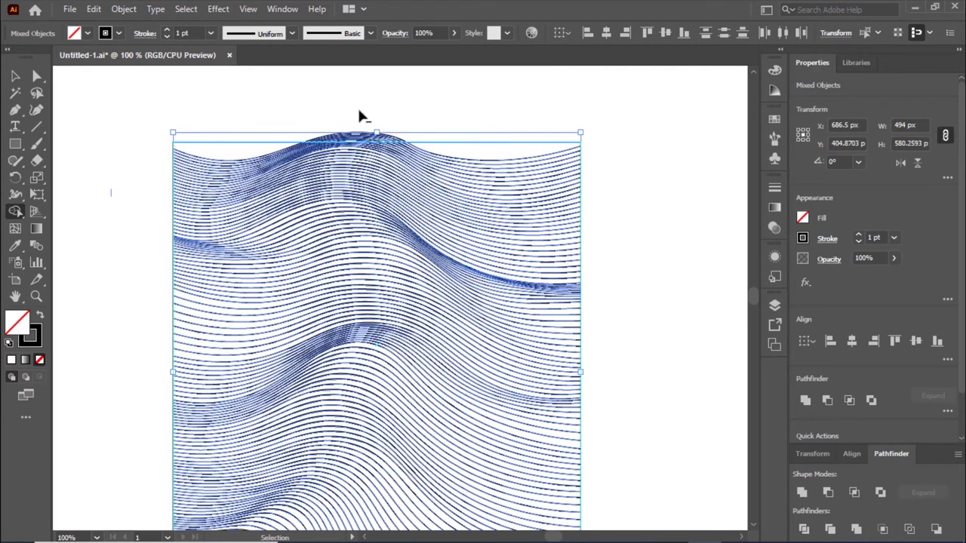
# - Trim the small wave crests above the top edge, then zoom out and deselect
pyautogui.hotkey('ctrl', '+')
pyautogui.hotkey('ctrl', '+')
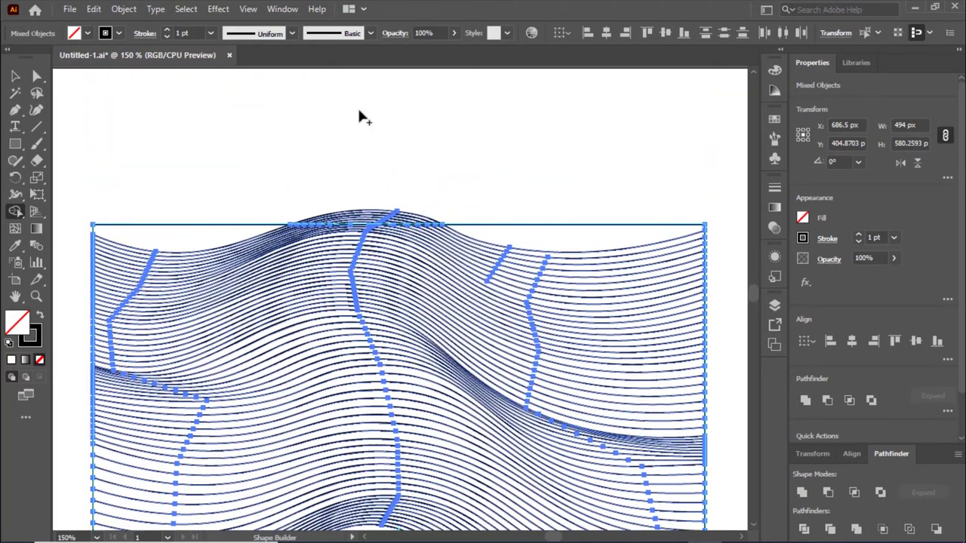
pyautogui.scroll(5, 362, 114)
pyautogui.scroll(3, 388, 143)
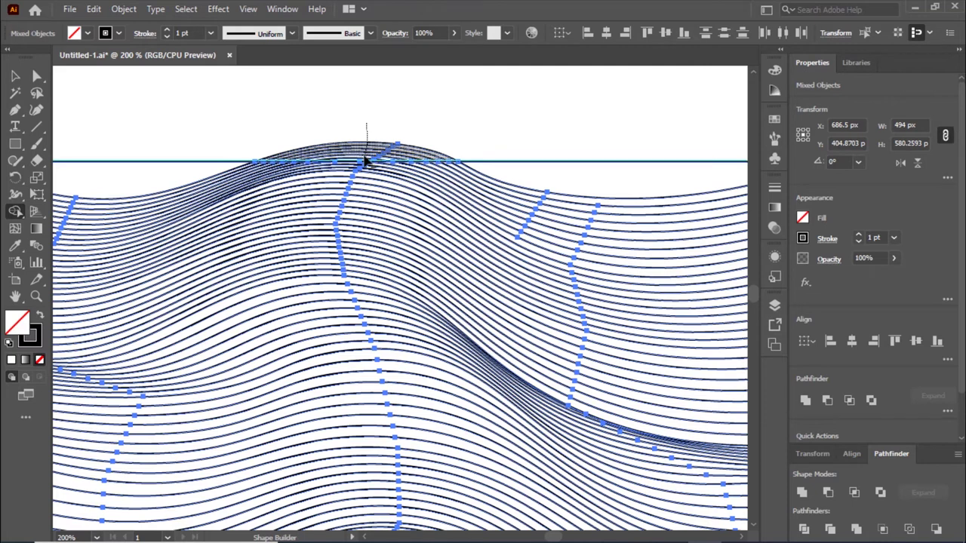
pyautogui.moveTo(366, 155); pyautogui.dragTo(370, 155)
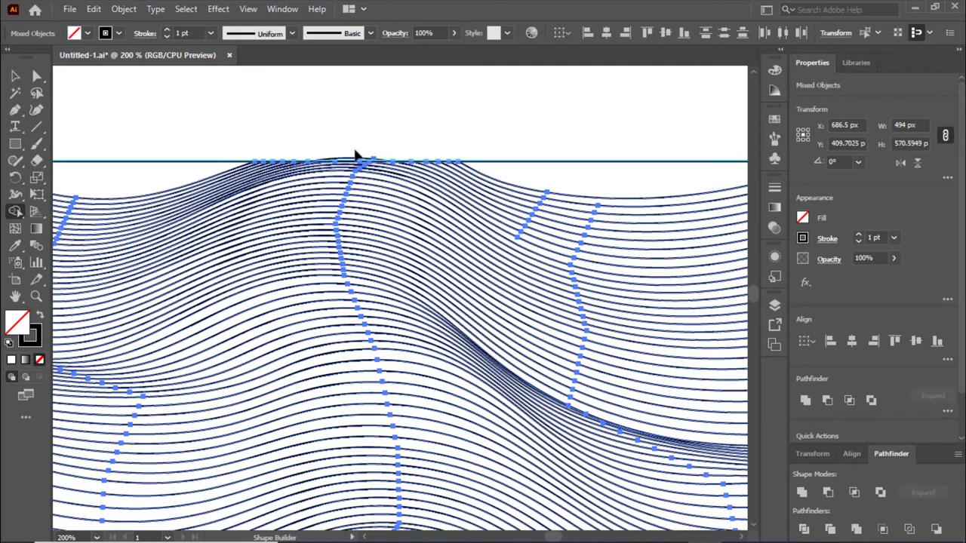
pyautogui.moveTo(356, 158); pyautogui.dragTo(366, 159)
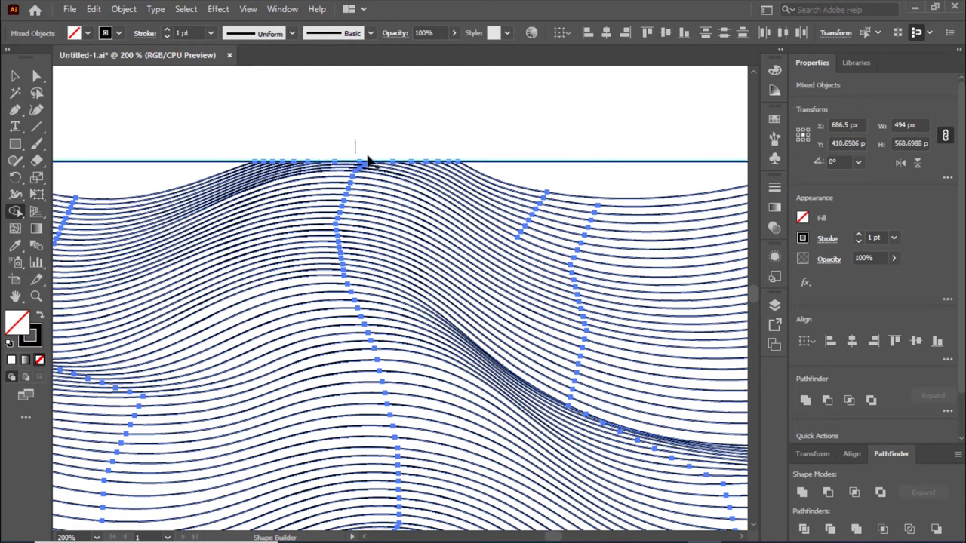
pyautogui.hotkey('ctrl', '0')
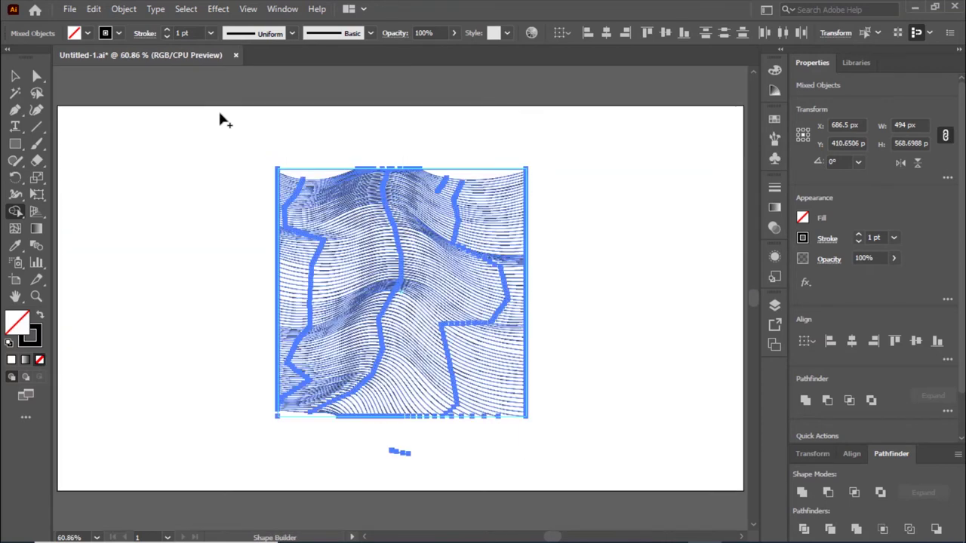
pyautogui.click(12, 77)
pyautogui.click(117, 149)
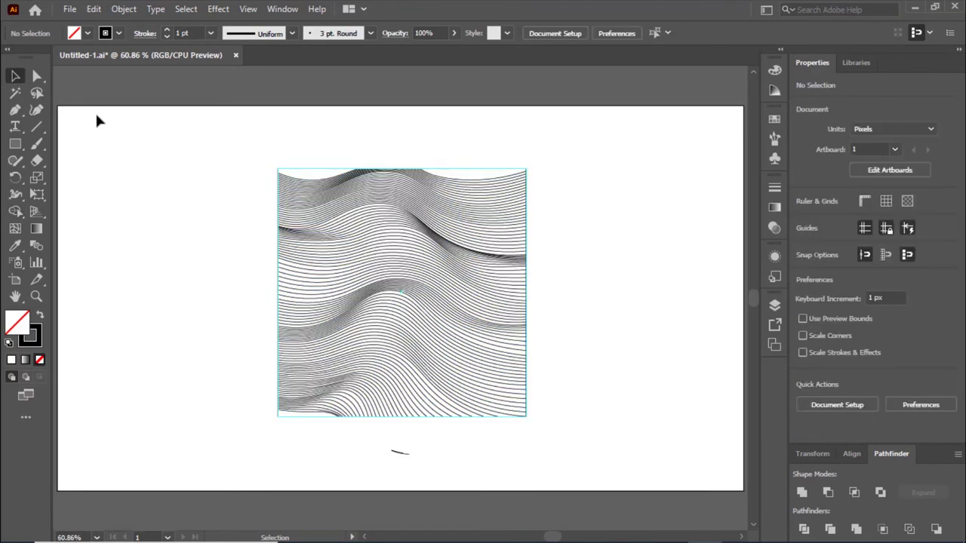
pyautogui.click(36, 93)
# - Lasso and delete the stray stroke below the artwork, undoing an accidental group move
pyautogui.moveTo(423, 445); pyautogui.dragTo(431, 448)
pyautogui.press('Delete')
pyautogui.click(15, 76)
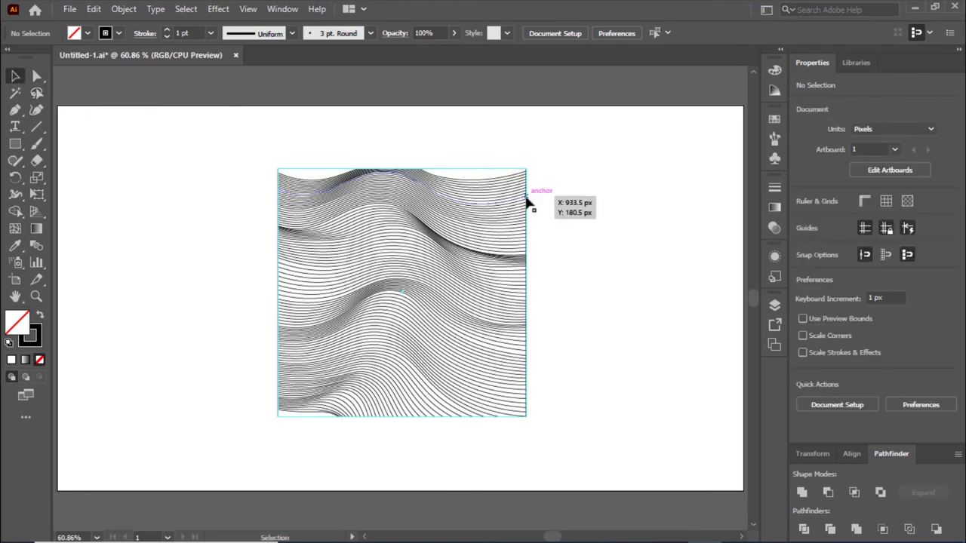
pyautogui.moveTo(526, 203); pyautogui.dragTo(326, 185)
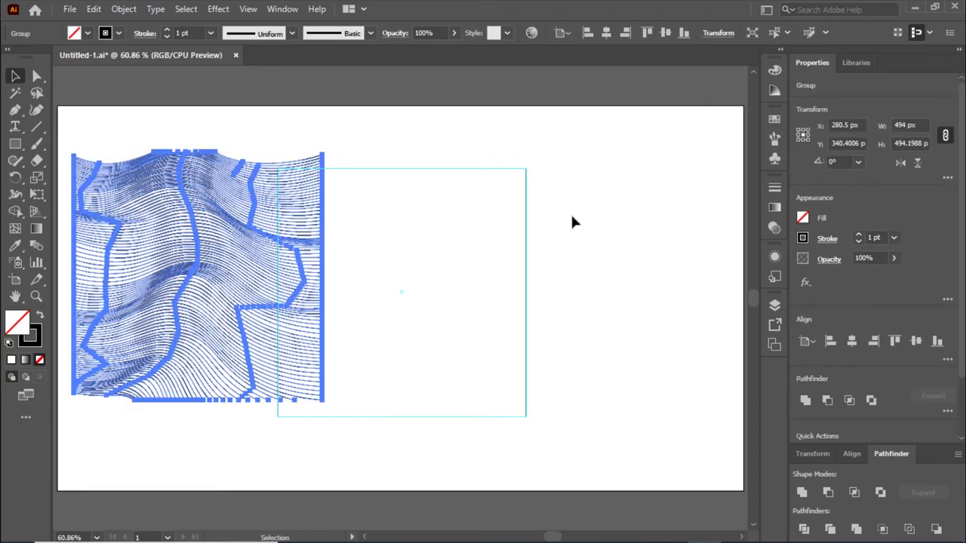
pyautogui.hotkey('ctrl', 'z')
pyautogui.click(571, 194)
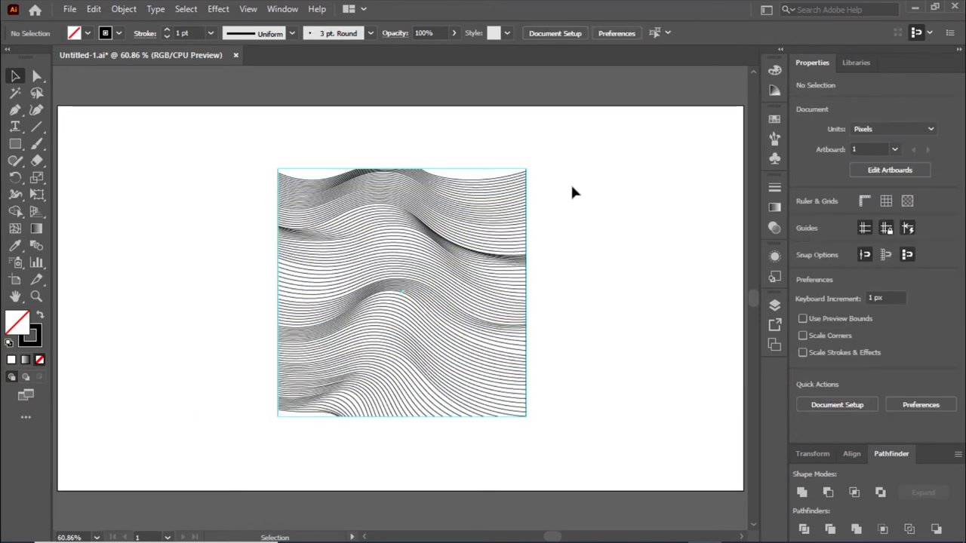
# - Zoom in to 100% on the artwork and select the line-art group
pyautogui.hotkey('ctrl', '=')
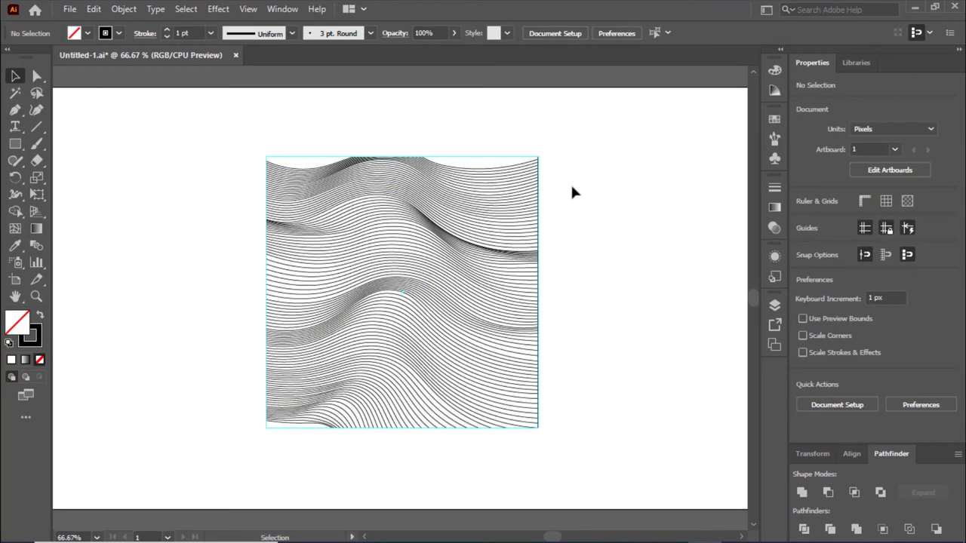
pyautogui.hotkey('ctrl', '=')
pyautogui.scroll(-2, 649, 210)
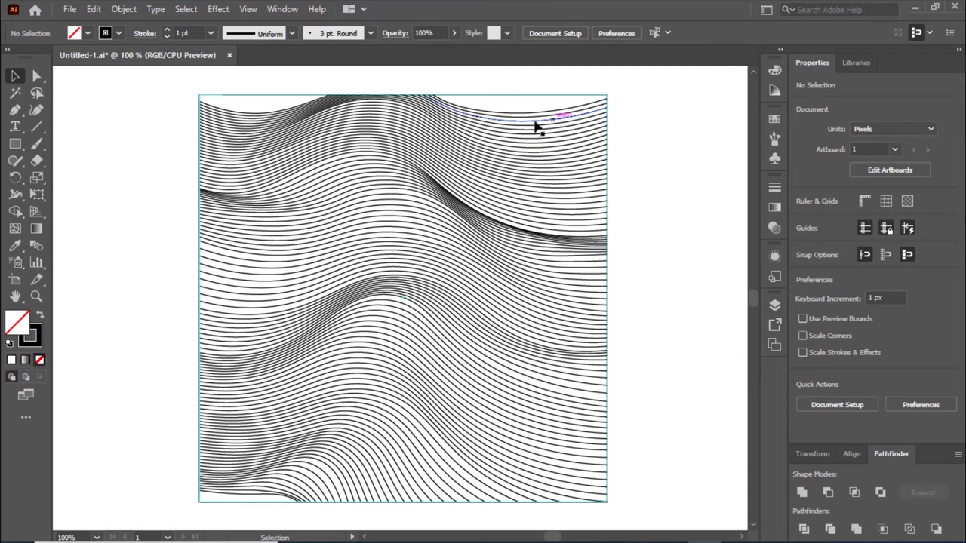
pyautogui.scroll(1, 526, 132)
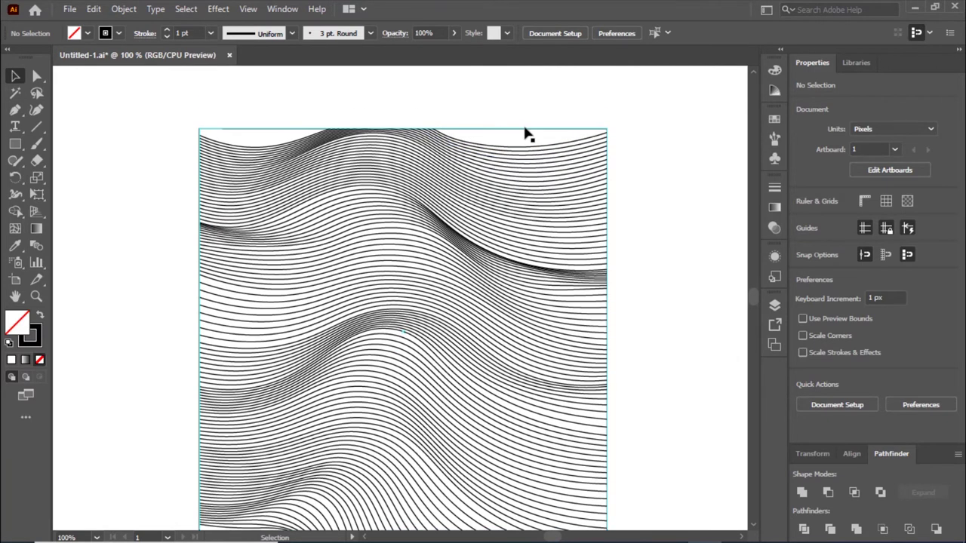
pyautogui.click(531, 162)
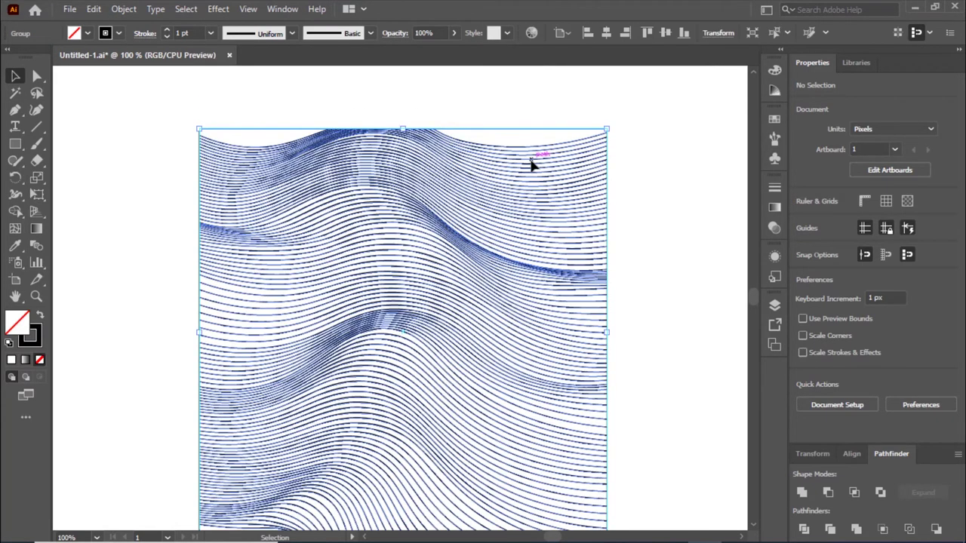
# - Ungroup the wave lines and select a single line near the top right
pyautogui.rightClick(531, 161)
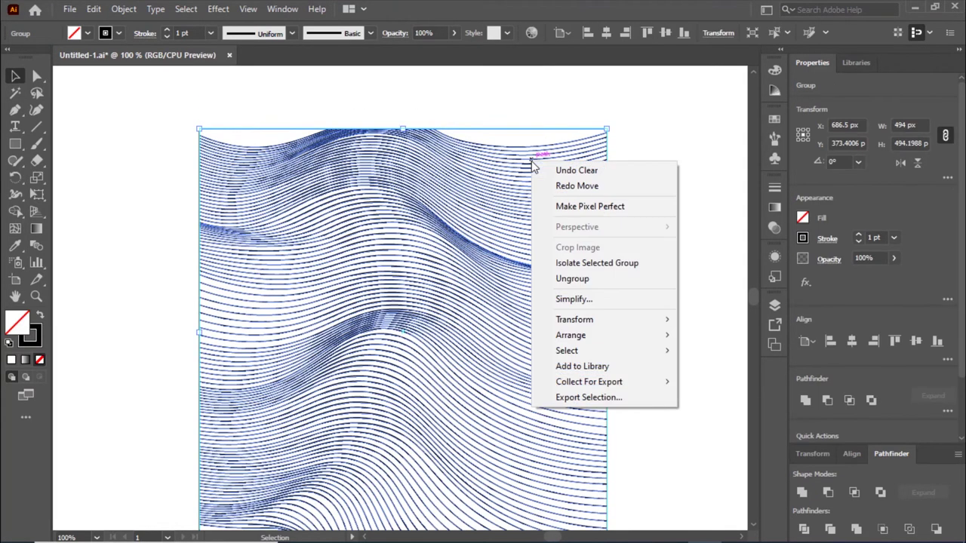
pyautogui.click(596, 282)
pyautogui.click(697, 269)
pyautogui.click(841, 251)
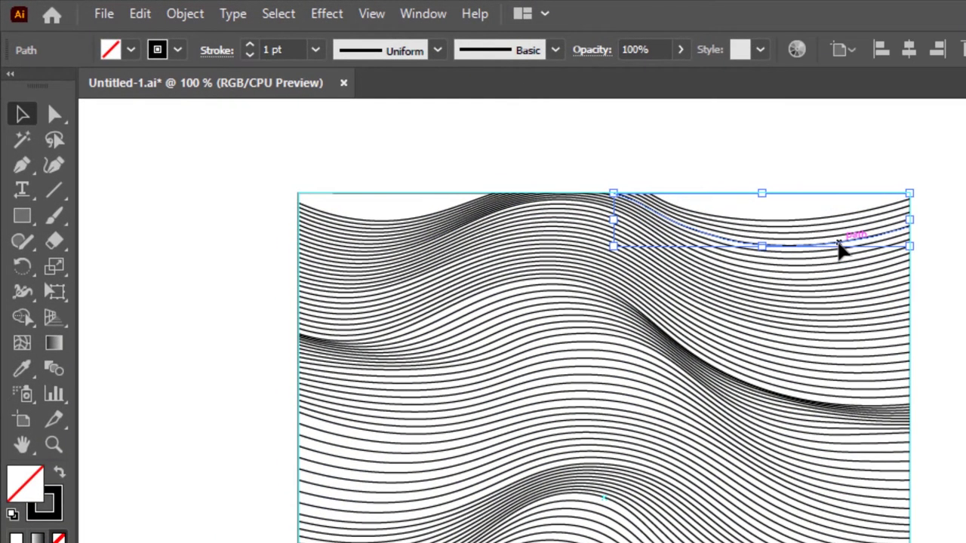
# - Give that line a triangular tapered width profile and a 30 pt stroke weight
pyautogui.click(436, 53)
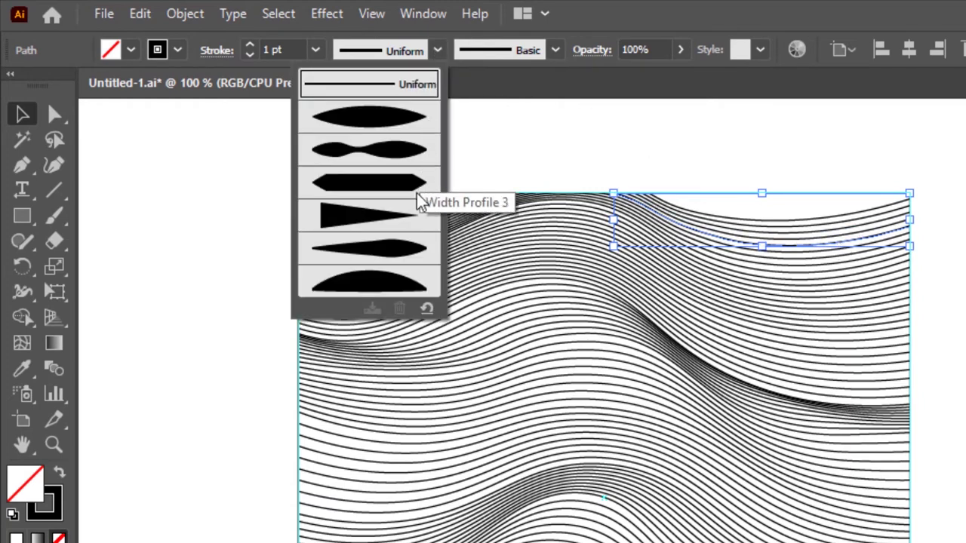
pyautogui.click(405, 224)
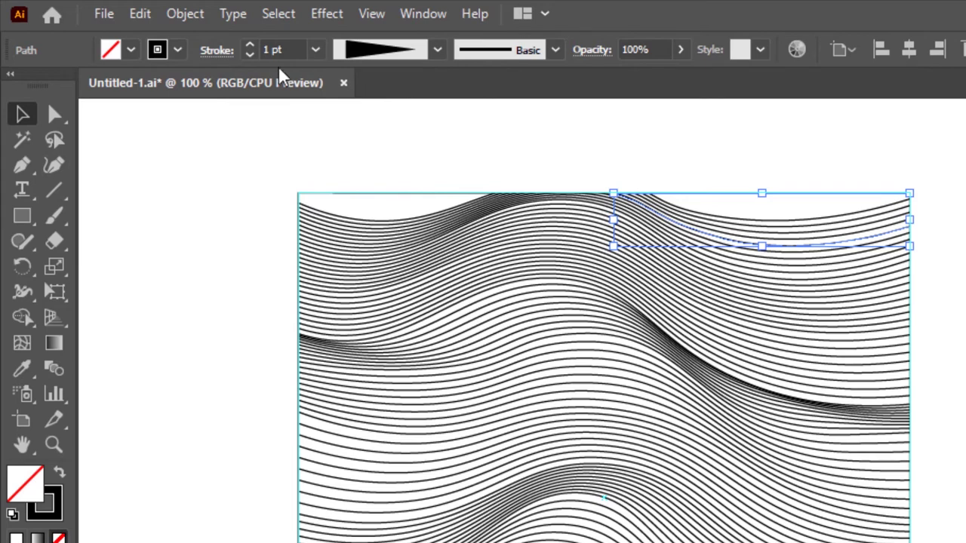
pyautogui.click(316, 50)
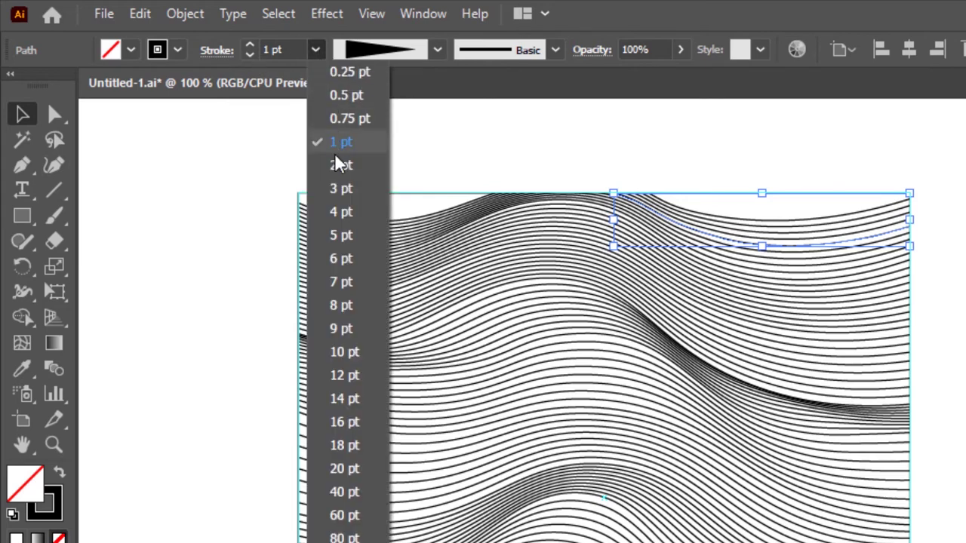
pyautogui.click(349, 468)
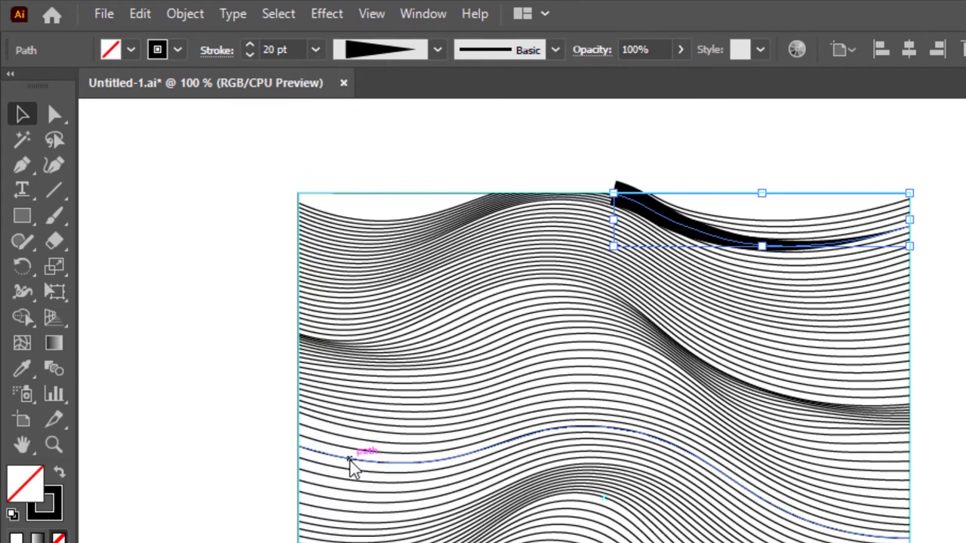
pyautogui.click(278, 49)
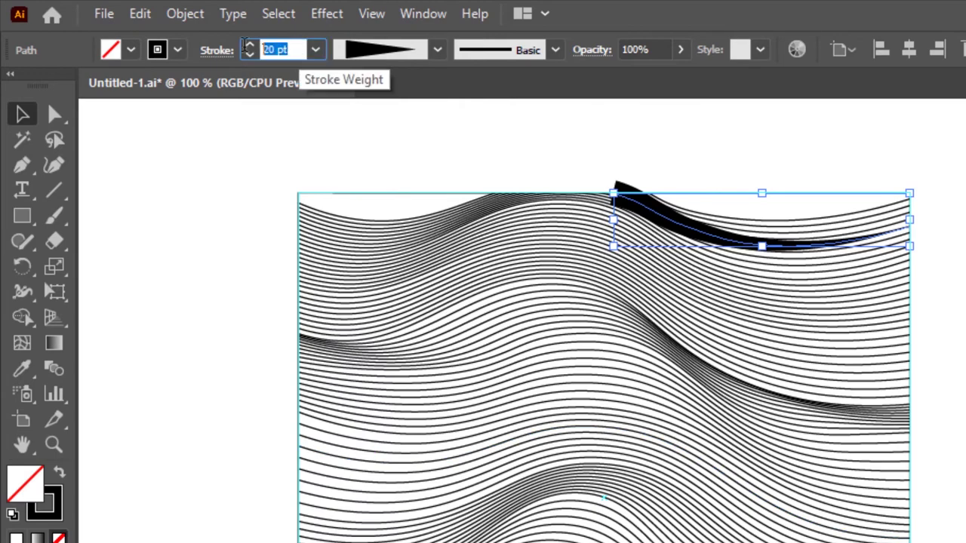
pyautogui.write('30')
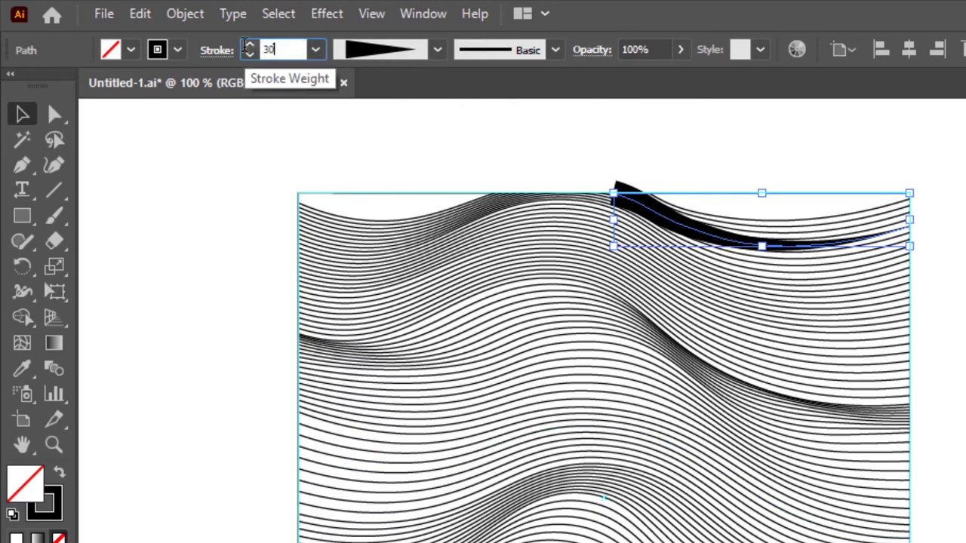
pyautogui.press('Tab')
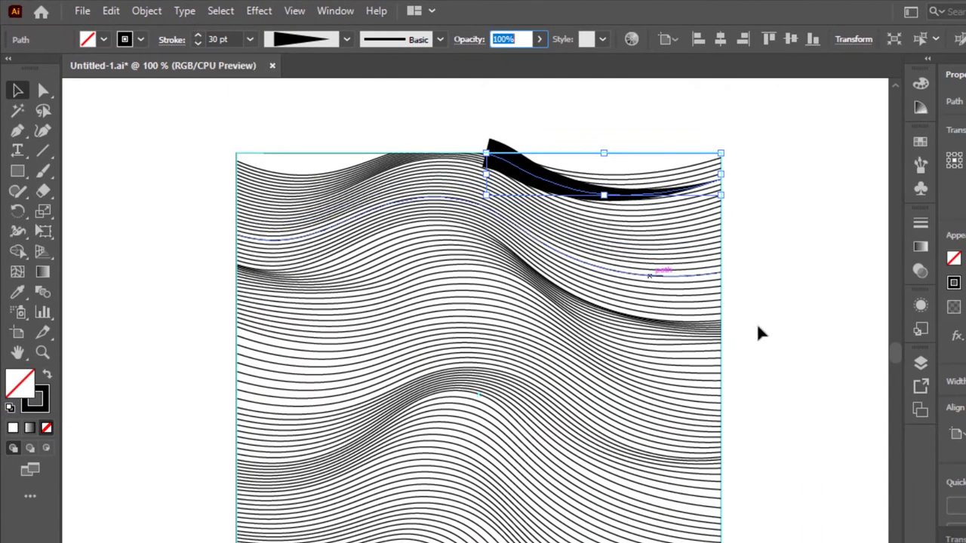
pyautogui.click(920, 222)
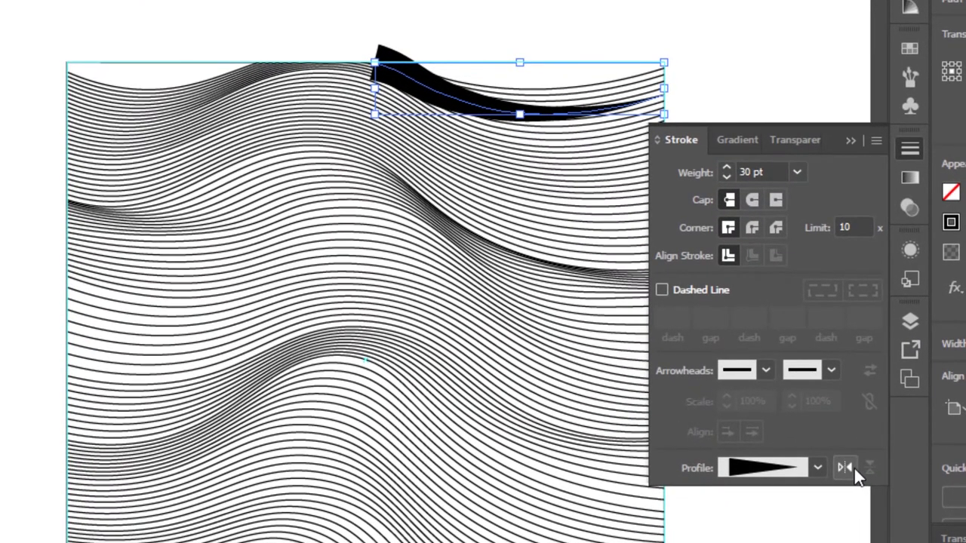
# - Flip the band's taper so it widens toward the right, then nudge it into place
pyautogui.click(851, 467)
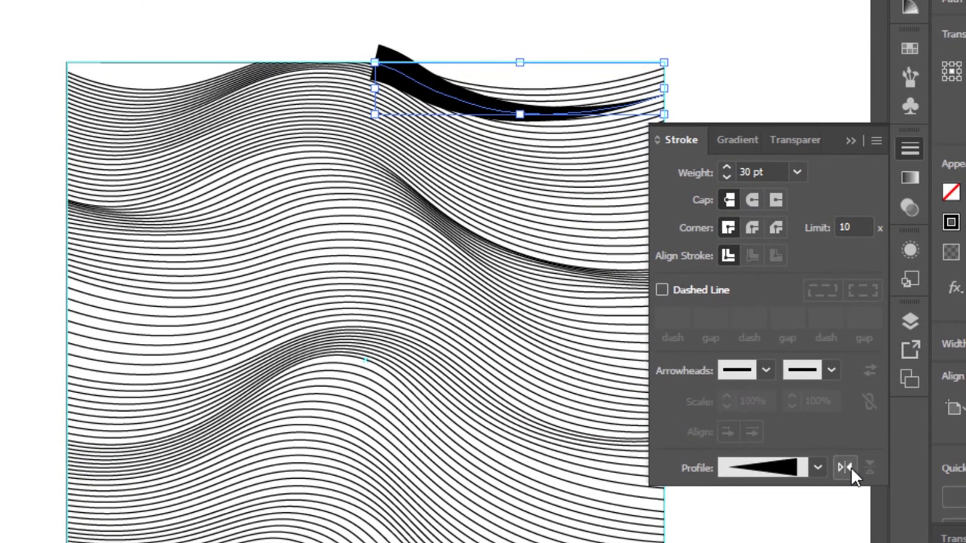
pyautogui.click(850, 140)
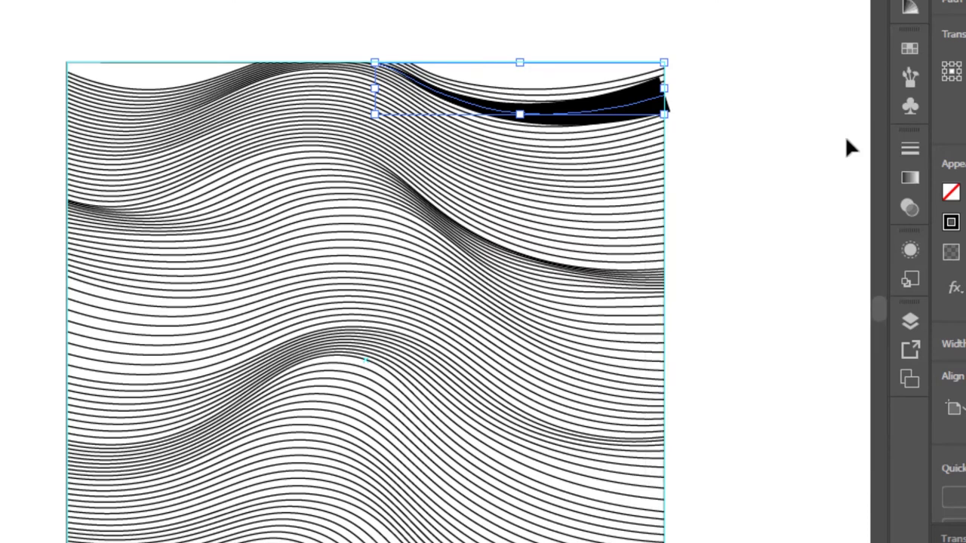
pyautogui.press('Left')
pyautogui.press('Right')
pyautogui.press('Right')
pyautogui.press('Right')
pyautogui.press('Right')
pyautogui.press('Right')
pyautogui.press('Right')
pyautogui.hotkey('ctrl', 'shift', 'a')
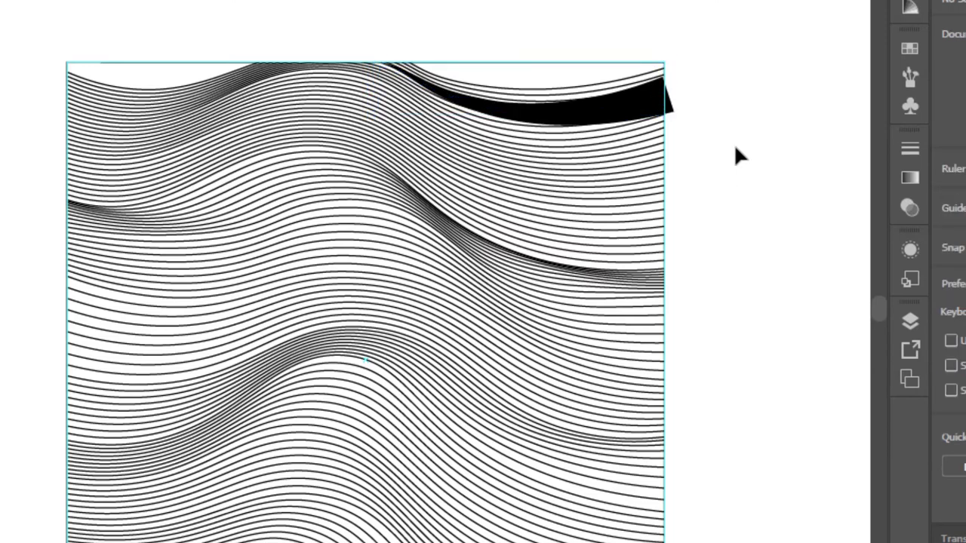
# - Reselect the thick black band and copy it to the clipboard
pyautogui.click(276, 94)
pyautogui.hotkey('ctrl', 'h')
pyautogui.click(680, 110)
pyautogui.click(646, 104)
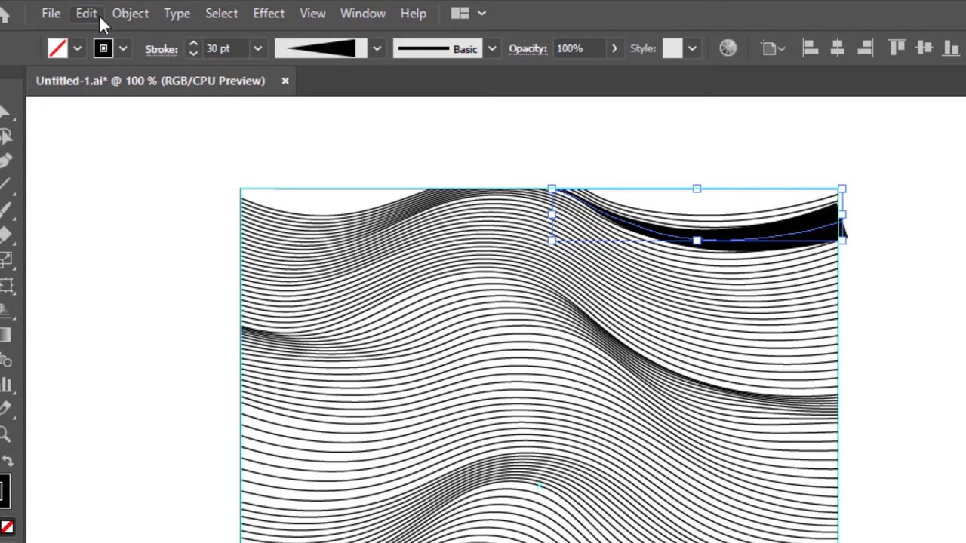
pyautogui.click(98, 15)
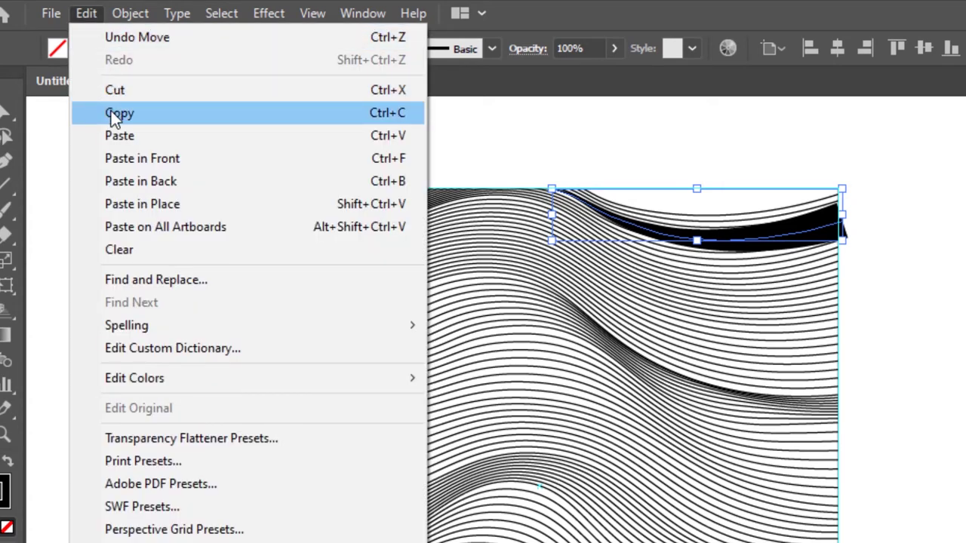
pyautogui.click(111, 114)
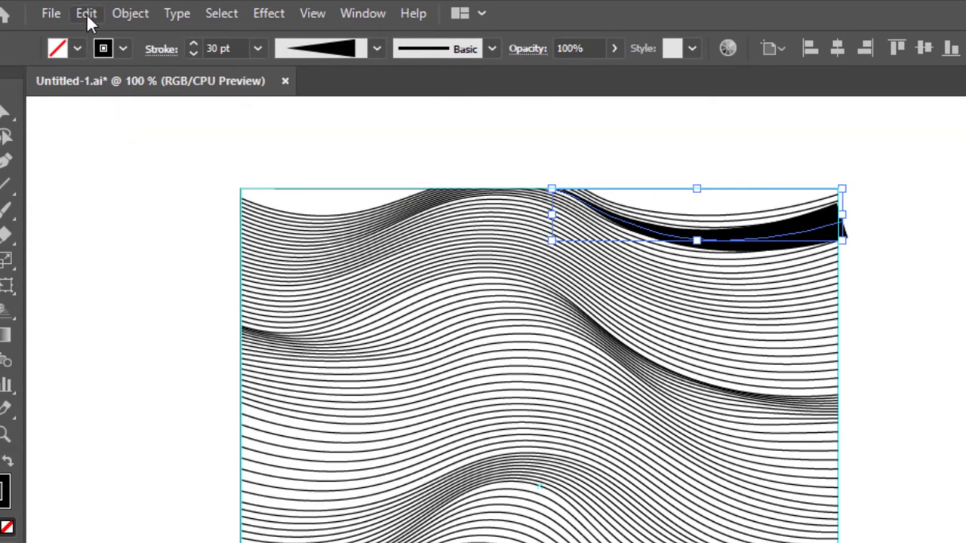
pyautogui.click(86, 14)
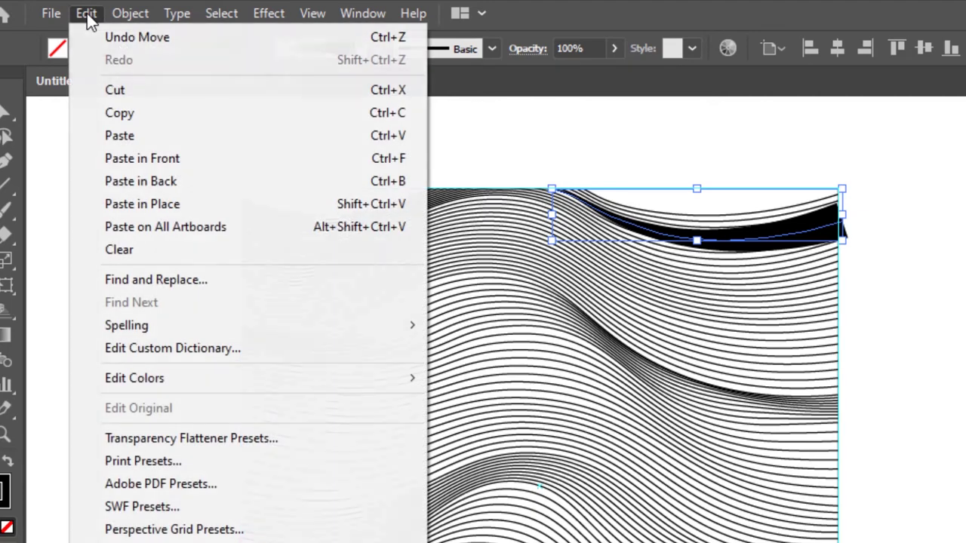
# - Paste a copy in front of the black band and give its stroke the colour White
pyautogui.click(154, 161)
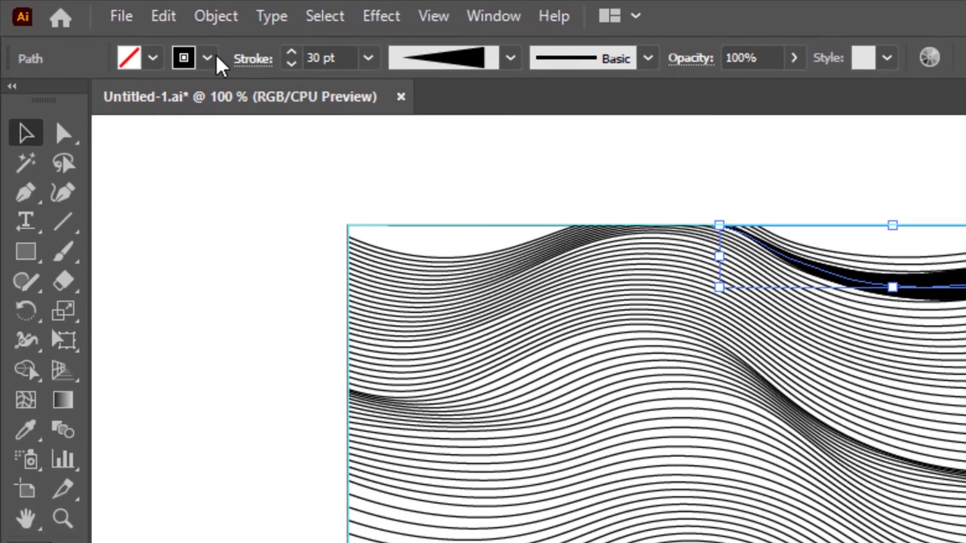
pyautogui.click(173, 54)
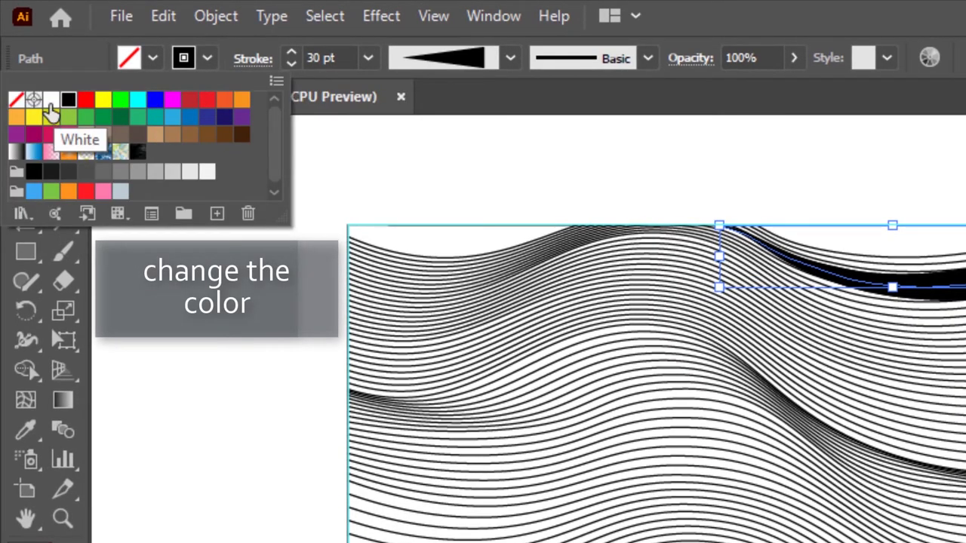
pyautogui.click(50, 102)
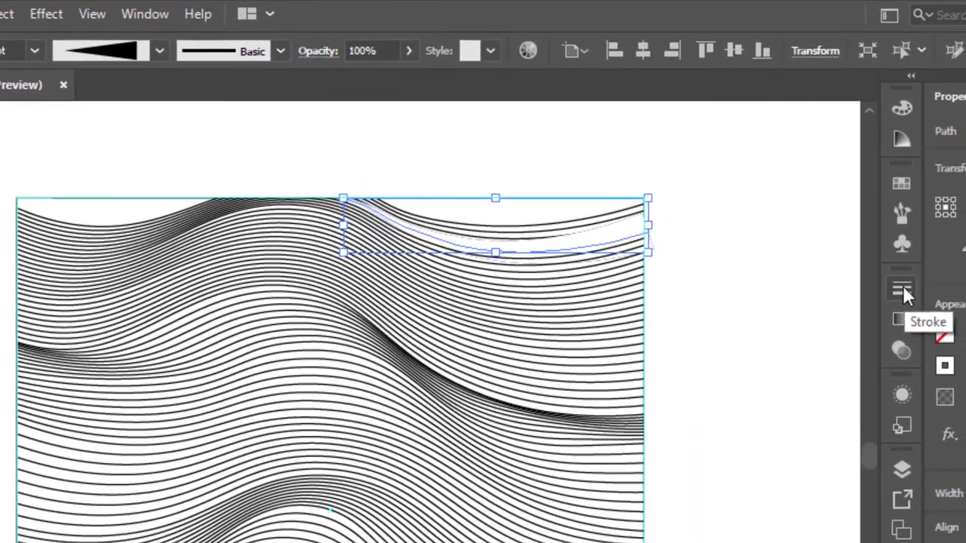
# - Make the white band a round-capped dashed line with 0 pt dashes and 15 pt gaps
pyautogui.click(923, 268)
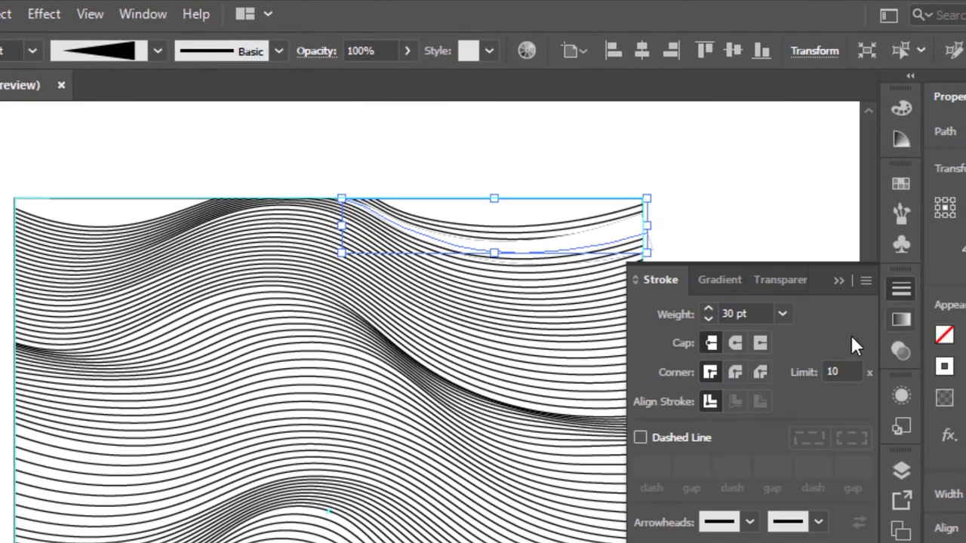
pyautogui.click(640, 437)
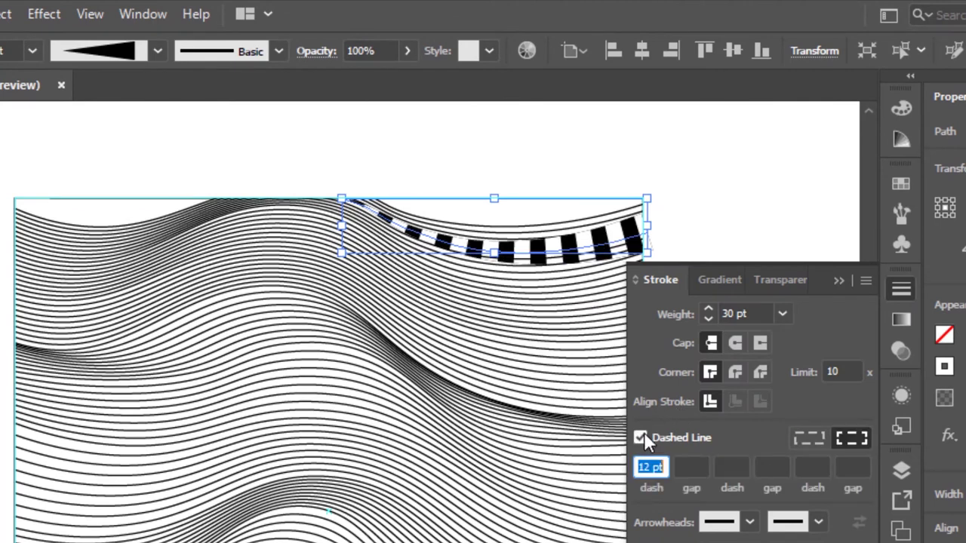
pyautogui.click(736, 341)
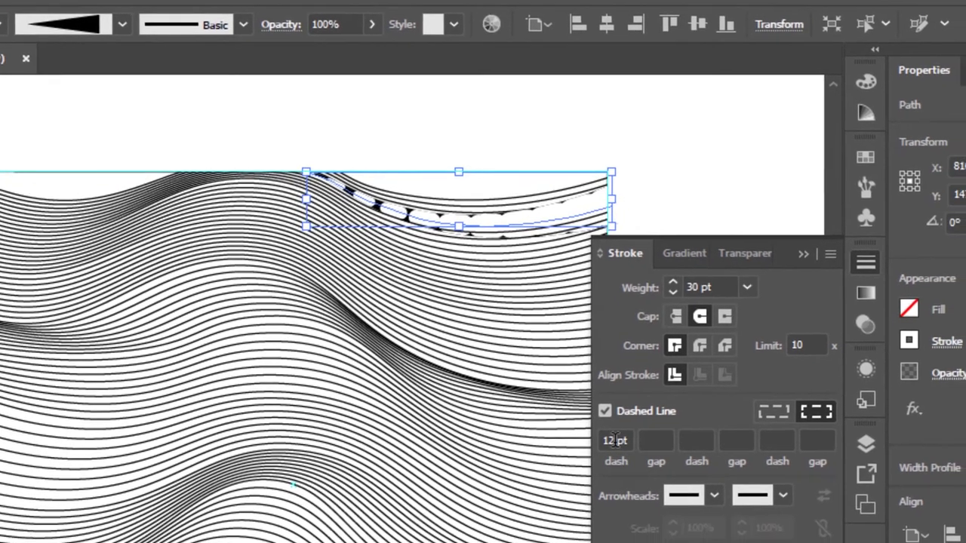
pyautogui.doubleClick(650, 467)
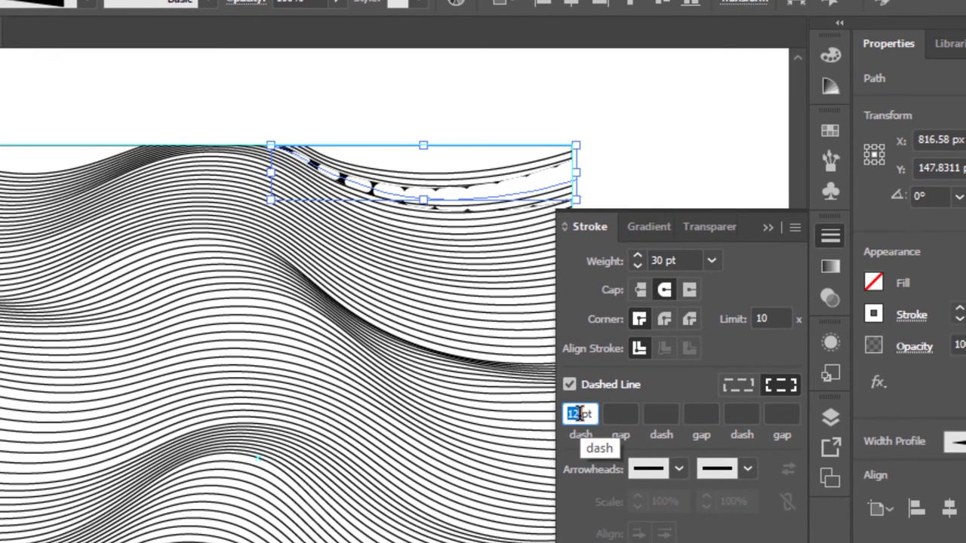
pyautogui.write('0')
pyautogui.press('Tab')
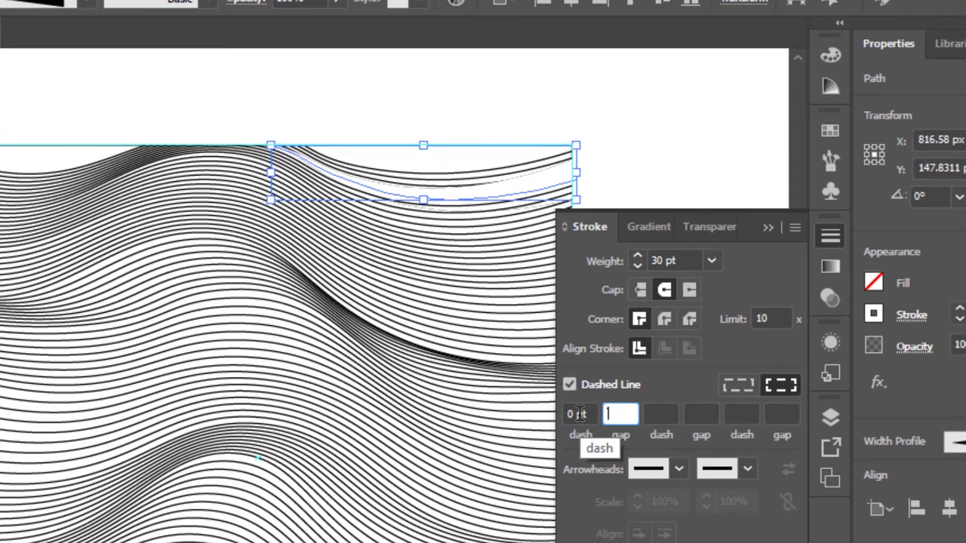
pyautogui.write('15')
pyautogui.press('Tab')
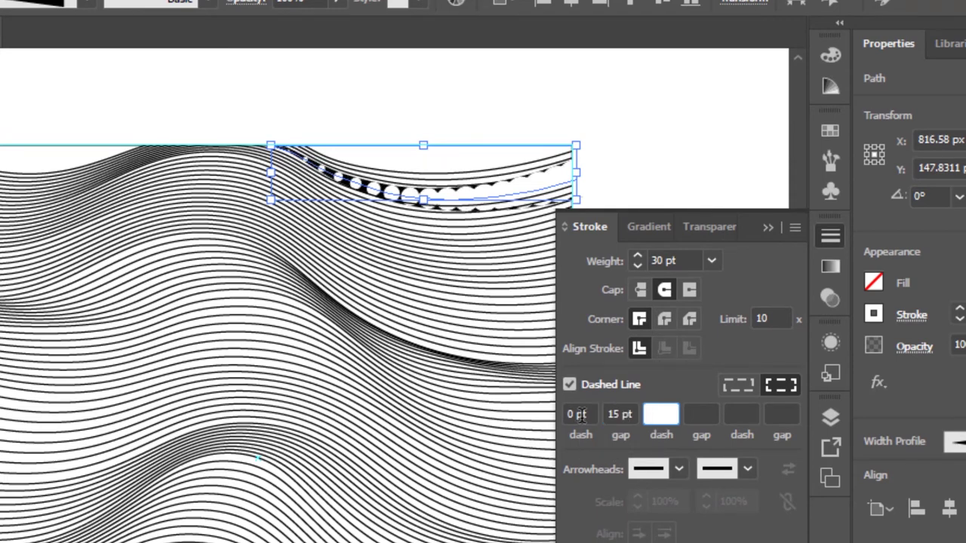
# - Try stroke weights of 25 and 26 pt with dot gaps between 19 and 24 pt
pyautogui.click(638, 266)
pyautogui.click(637, 267)
pyautogui.click(637, 266)
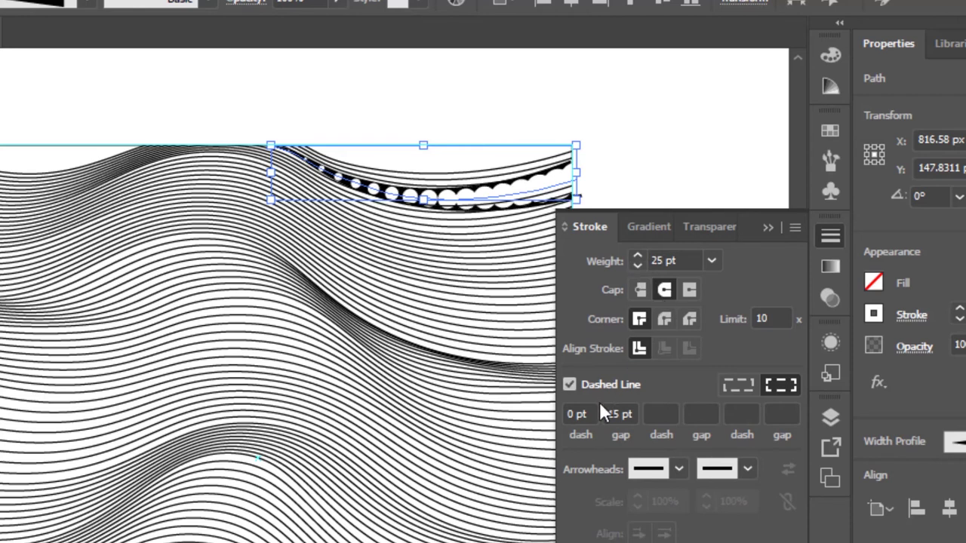
pyautogui.click(618, 418)
pyautogui.press('Down')
pyautogui.press('Down')
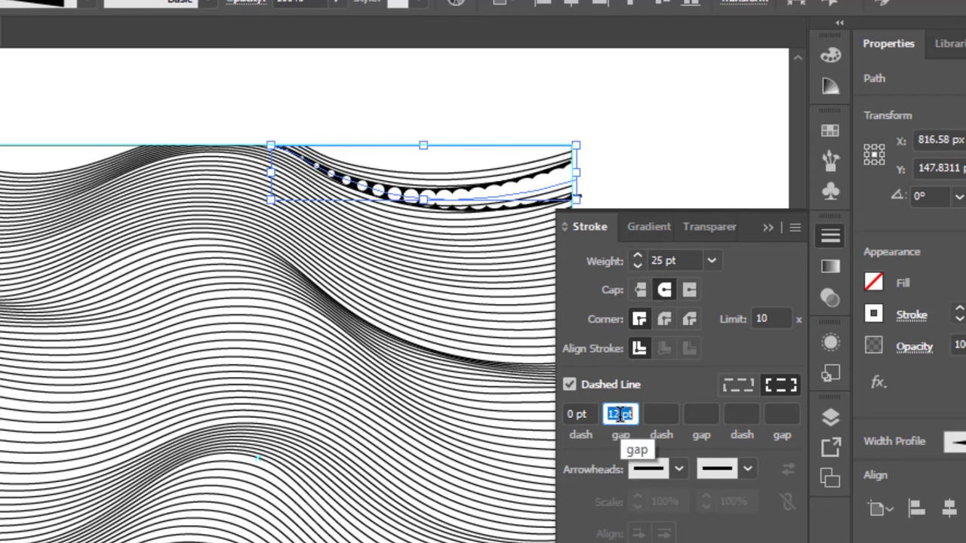
pyautogui.press('Up')
pyautogui.press('Up')
pyautogui.press('Up')
pyautogui.press('Up')
pyautogui.press('Up')
pyautogui.press('Up')
pyautogui.press('Up')
pyautogui.press('Up')
pyautogui.press('Up')
pyautogui.press('Up')
pyautogui.press('Up')
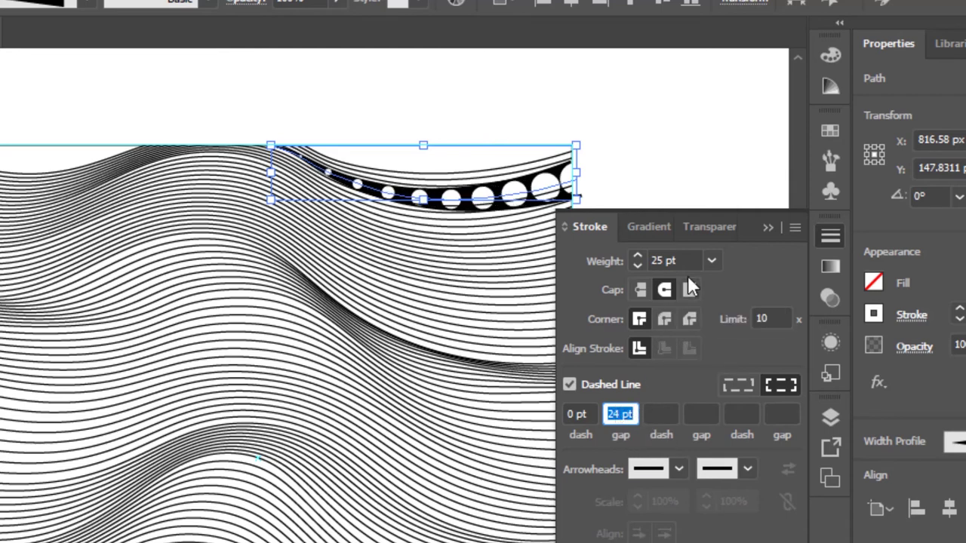
pyautogui.click(636, 257)
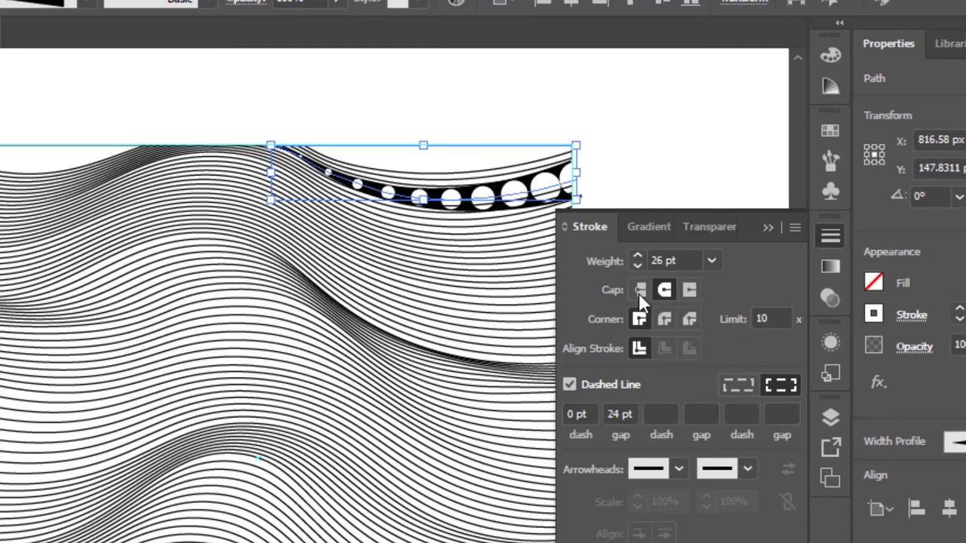
pyautogui.click(630, 412)
pyautogui.press('Up')
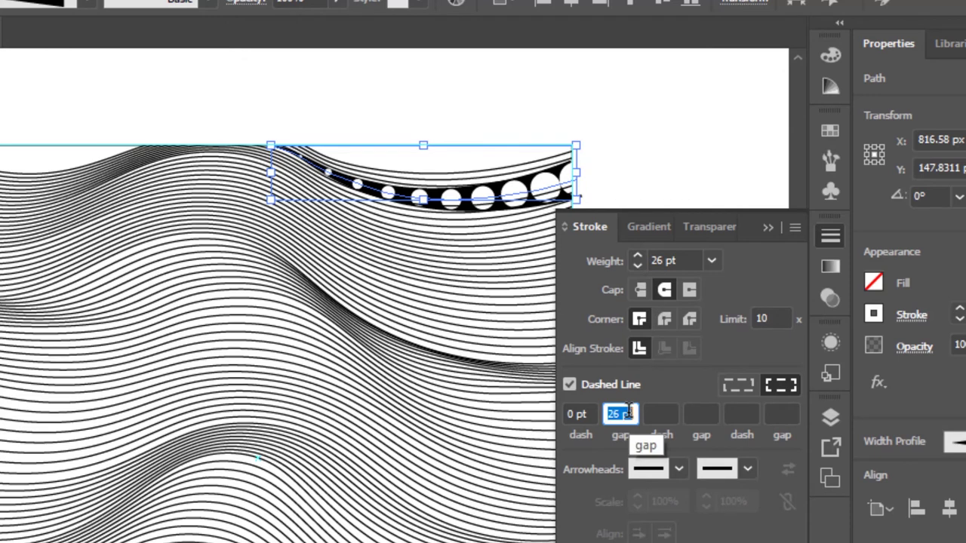
pyautogui.press('Down')
pyautogui.press('Down')
pyautogui.press('Down')
pyautogui.press('Down')
pyautogui.press('Down')
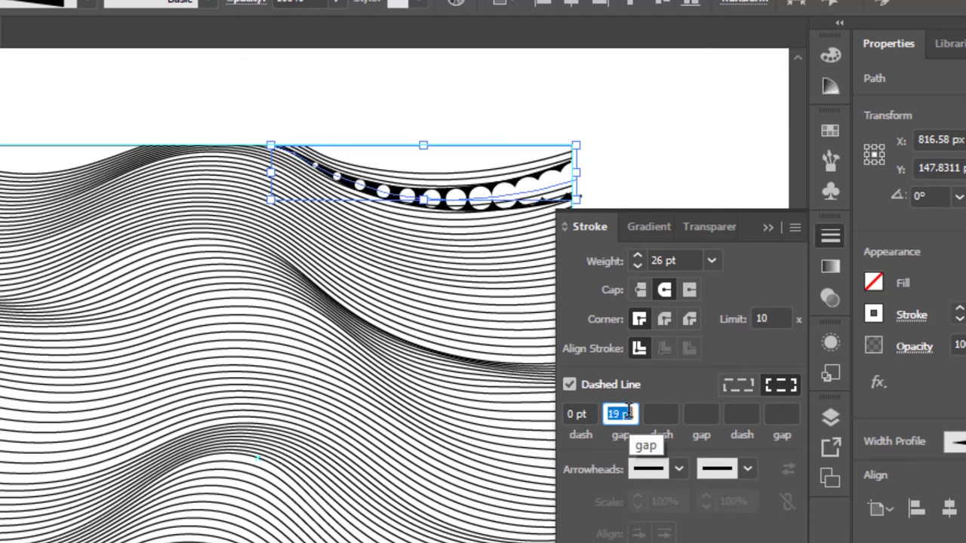
pyautogui.press('Down')
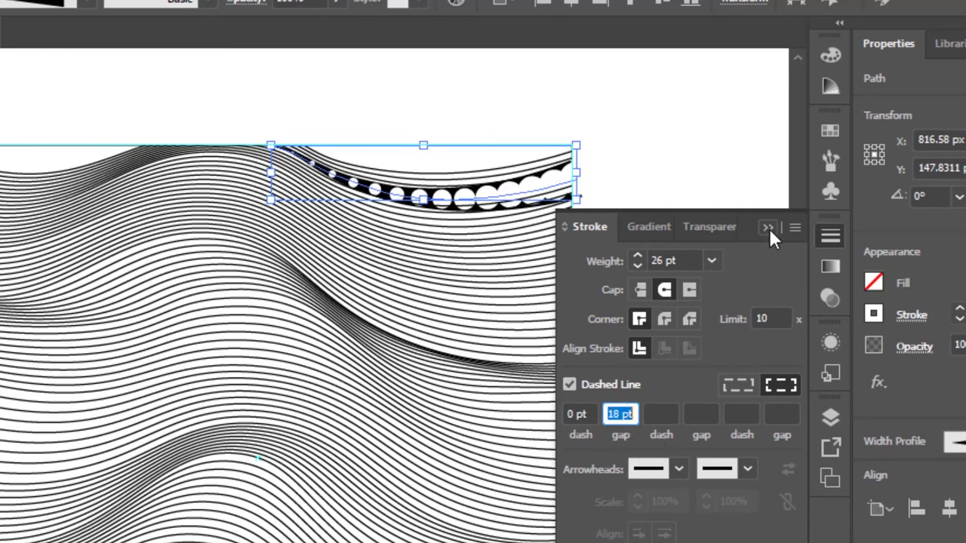
# - Settle the dots on a 24 pt gap at a 26 pt stroke weight
pyautogui.click(637, 265)
pyautogui.click(632, 414)
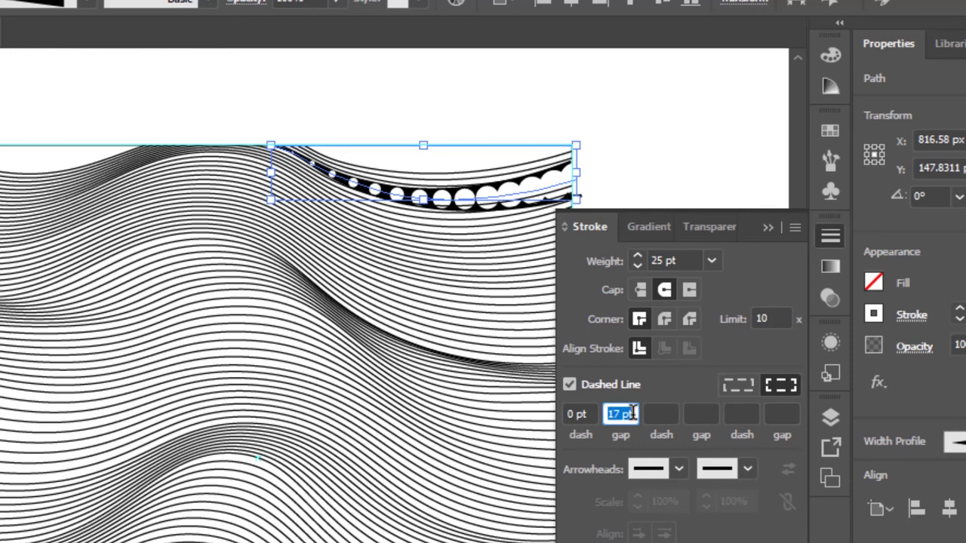
pyautogui.press('Up')
pyautogui.press('Up')
pyautogui.press('Up')
pyautogui.press('Up')
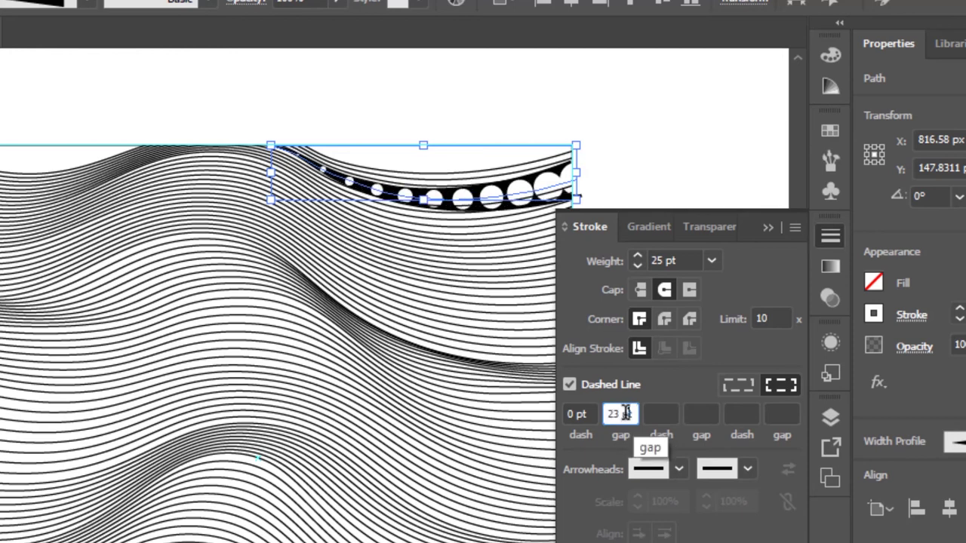
pyautogui.press('Up')
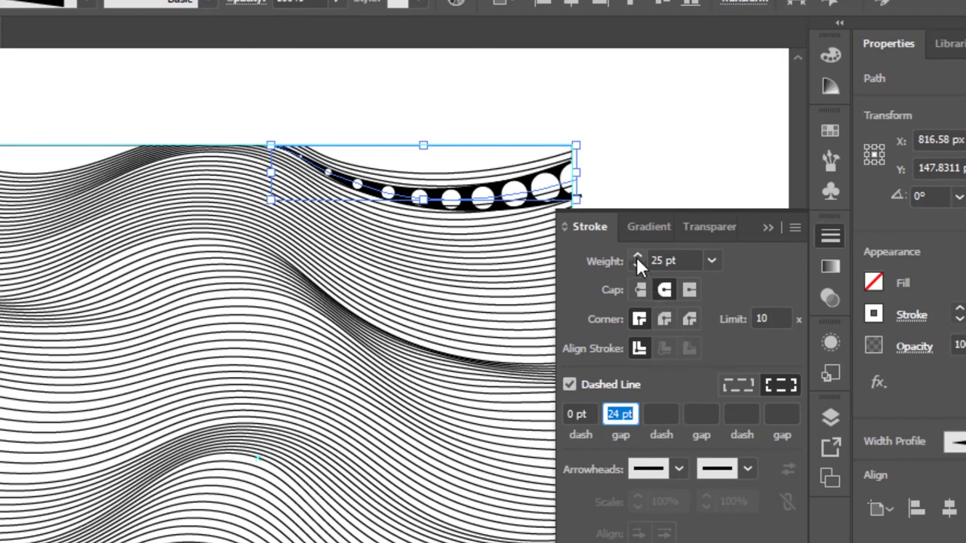
pyautogui.click(636, 257)
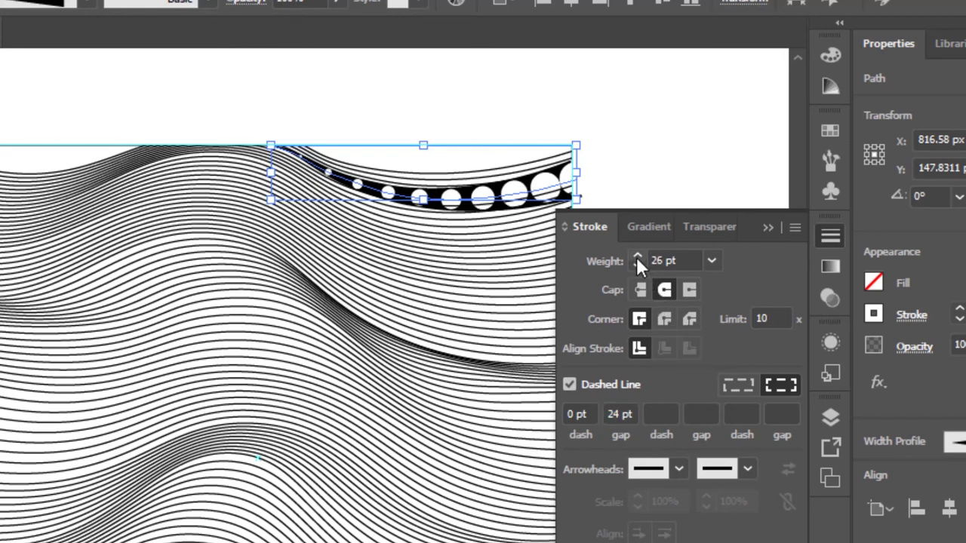
pyautogui.click(768, 227)
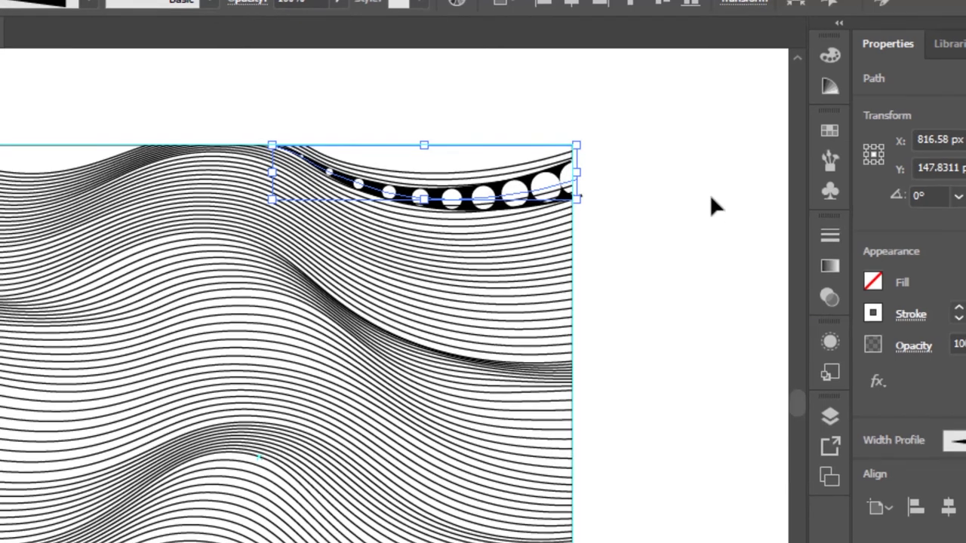
# - Check the dotted band by selecting and deselecting it
pyautogui.click(683, 165)
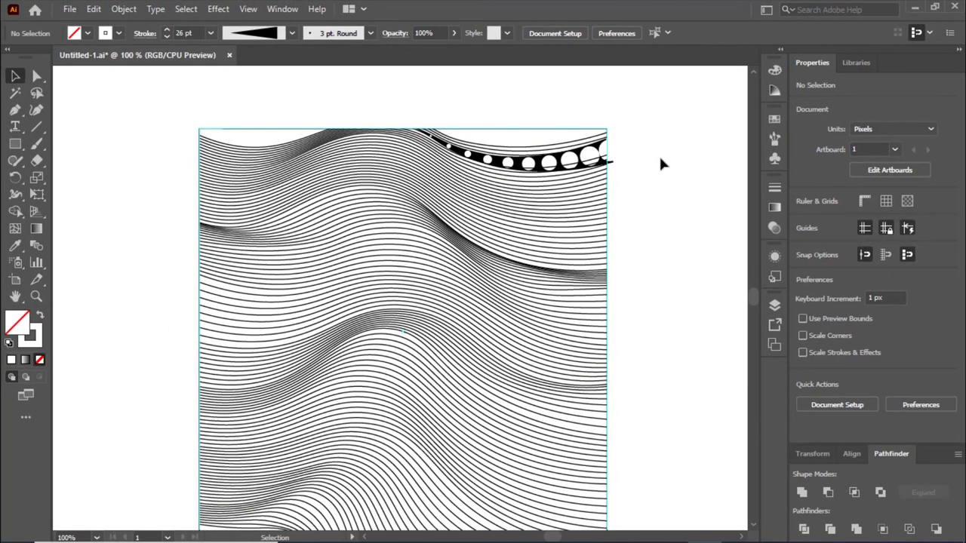
pyautogui.click(581, 170)
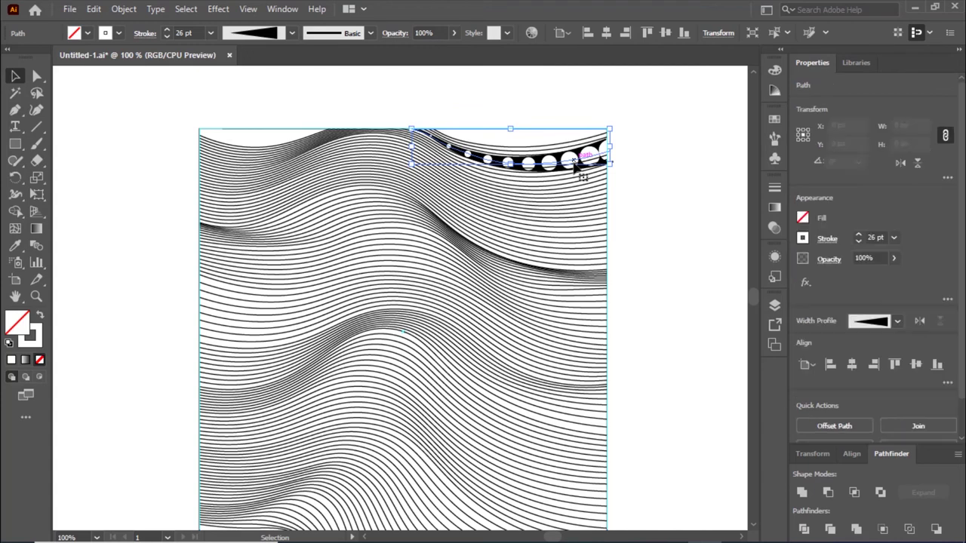
pyautogui.click(705, 162)
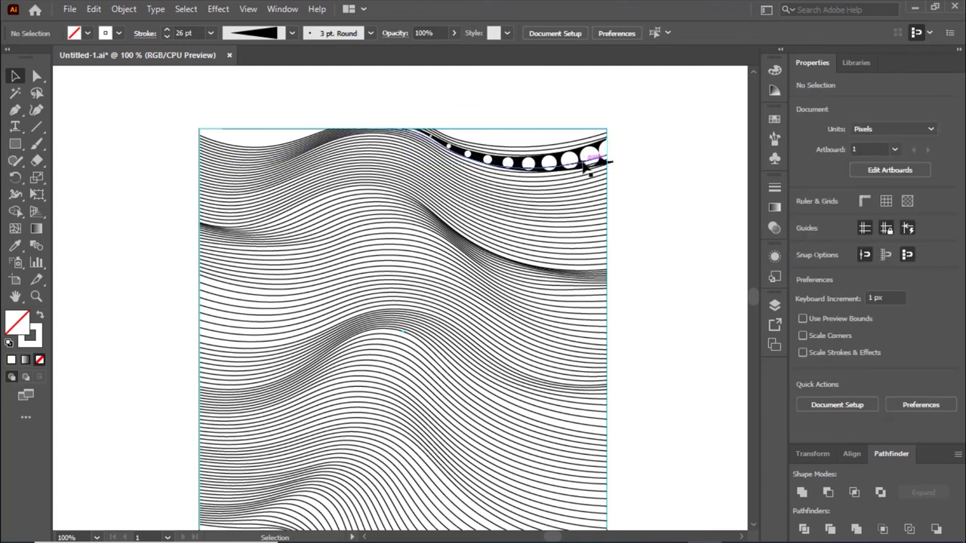
pyautogui.click(583, 166)
pyautogui.hotkey('ctrl', 'shift', 'a')
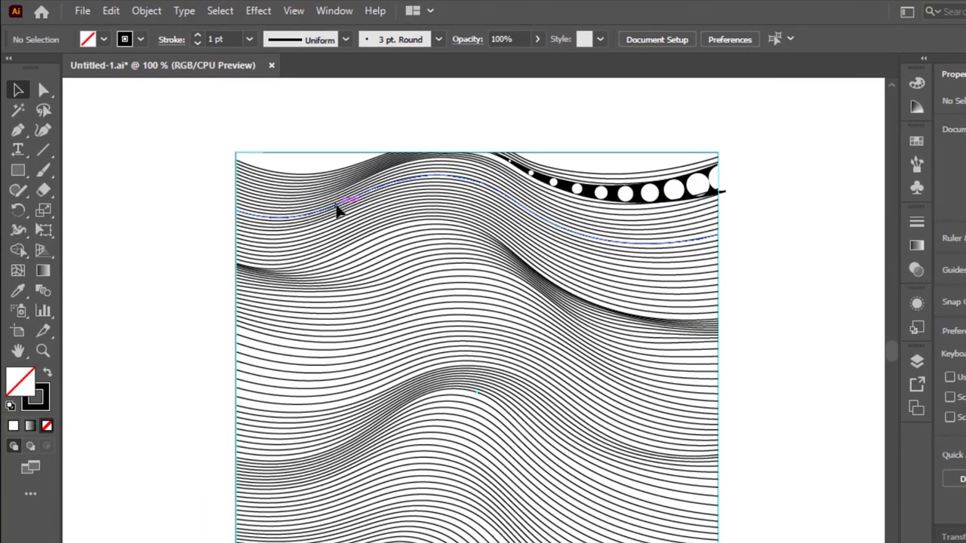
# - Make a wave line near the top left a 30 pt black band with a tapered width profile
pyautogui.click(337, 212)
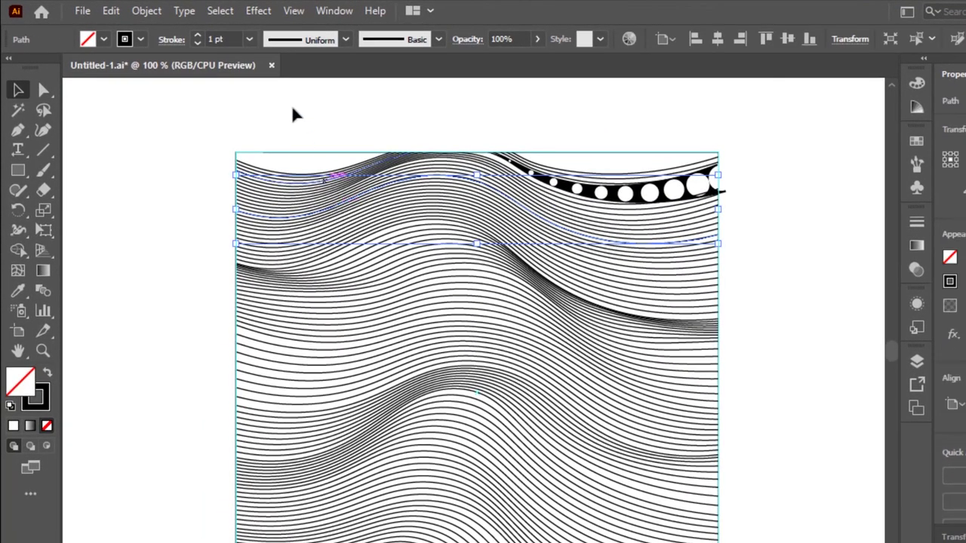
pyautogui.click(216, 39)
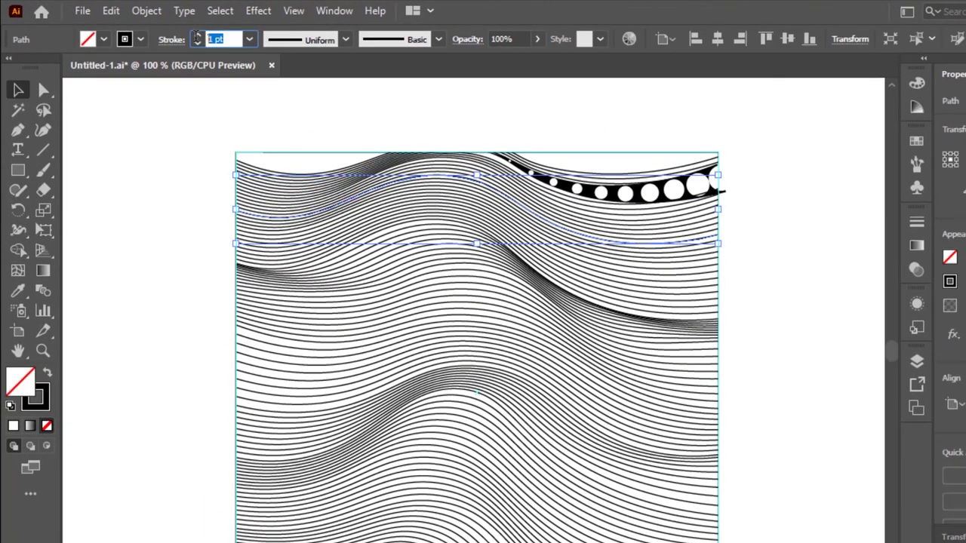
pyautogui.write('30')
pyautogui.press('Tab')
pyautogui.click(302, 42)
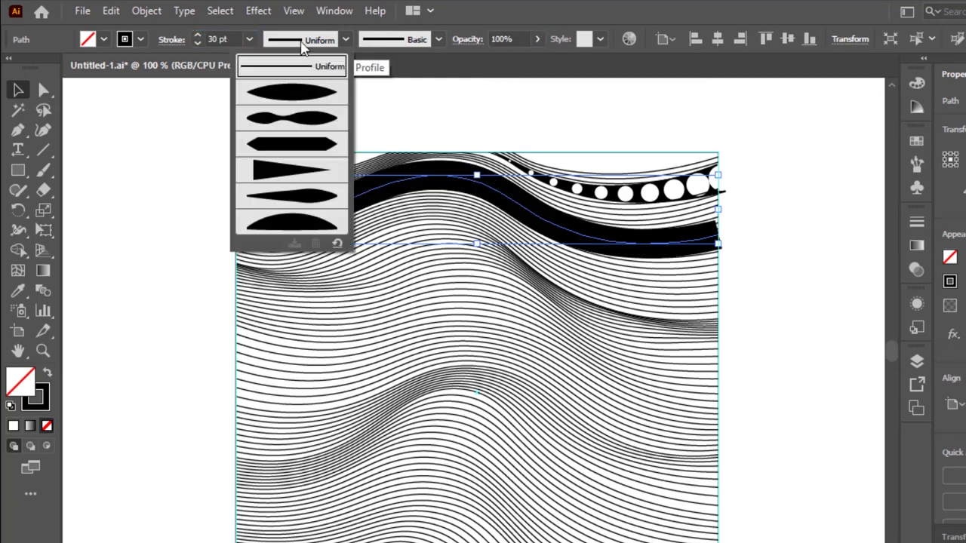
pyautogui.click(299, 180)
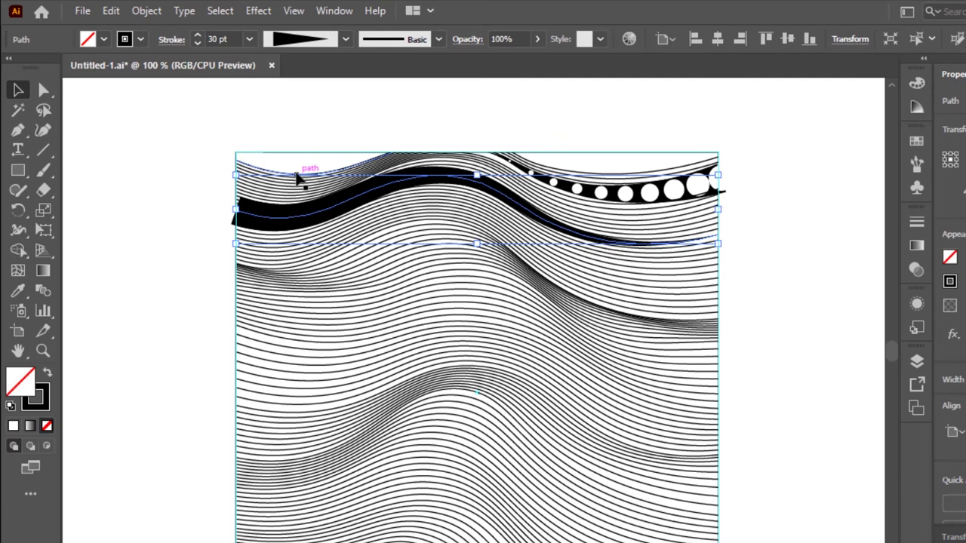
pyautogui.click(111, 10)
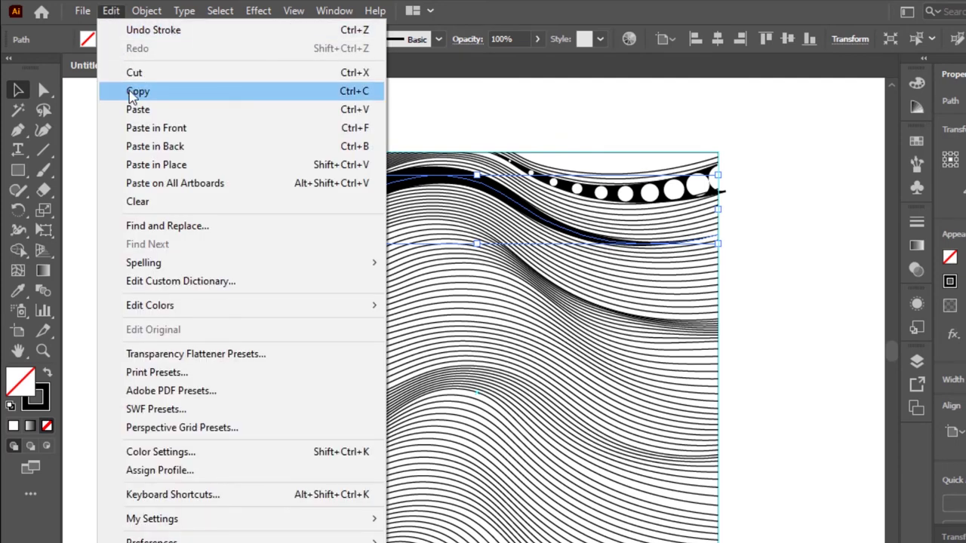
# - Copy the second band, paste it in front, and set the copy's stroke to White
pyautogui.click(132, 93)
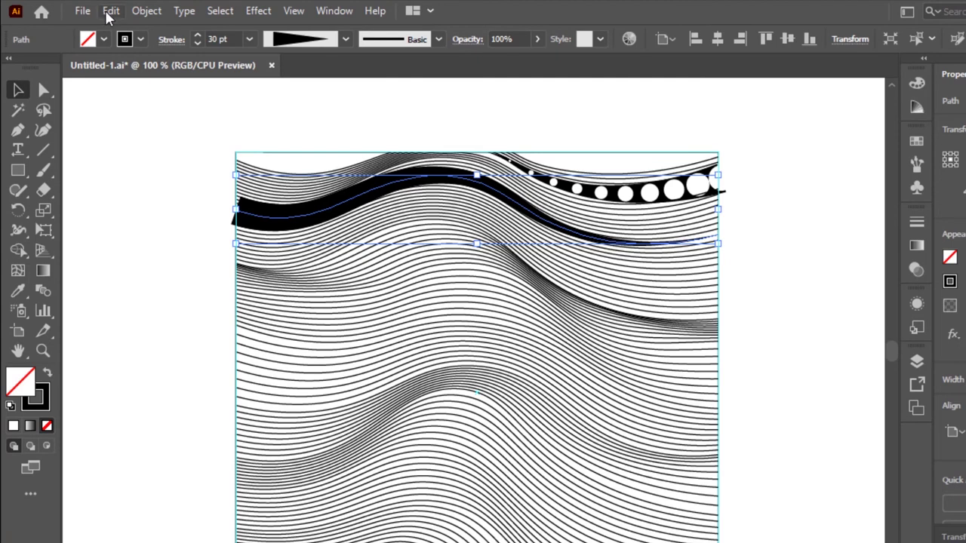
pyautogui.click(111, 12)
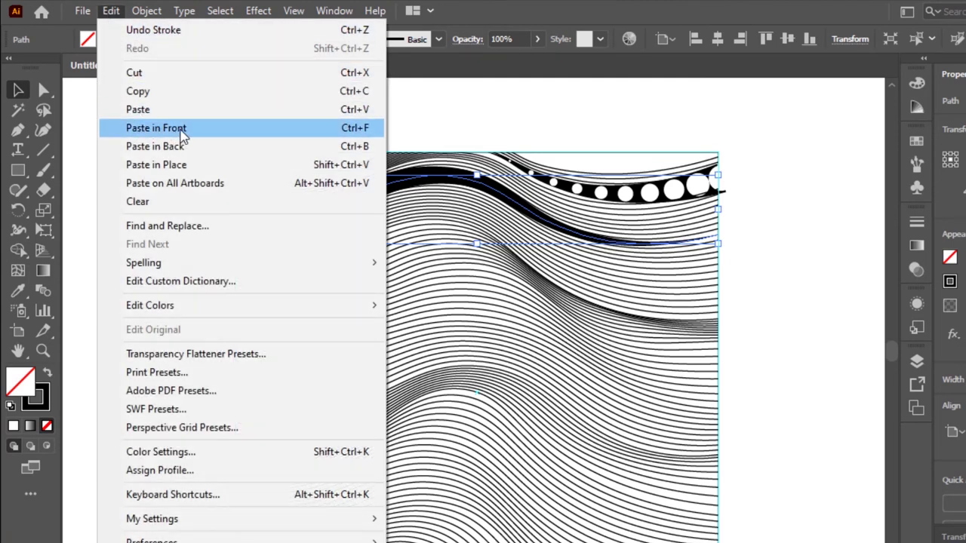
pyautogui.click(193, 128)
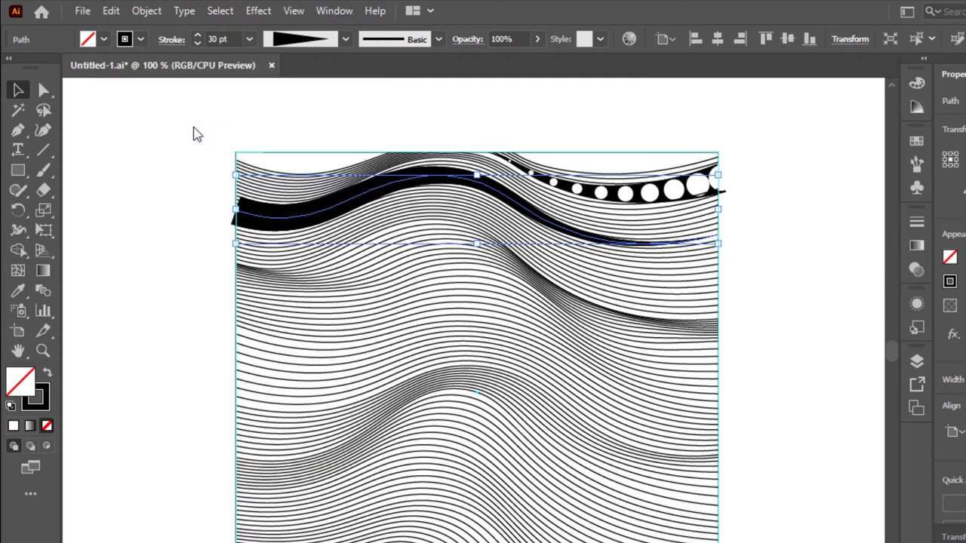
pyautogui.click(141, 39)
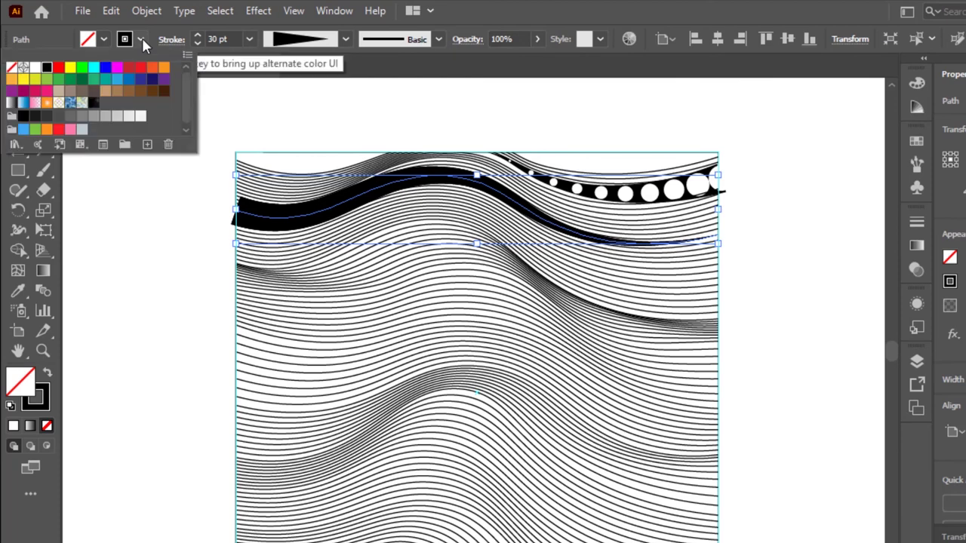
pyautogui.click(36, 69)
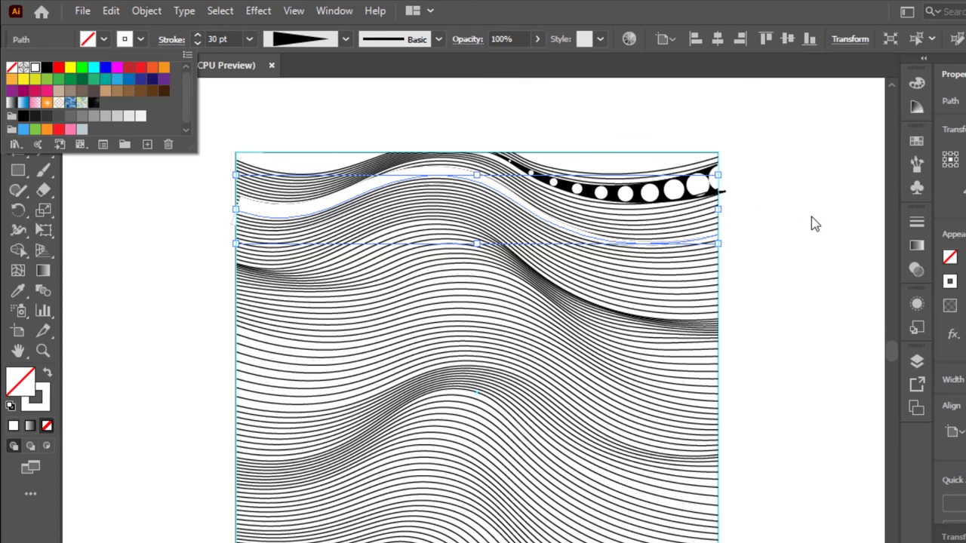
pyautogui.click(917, 225)
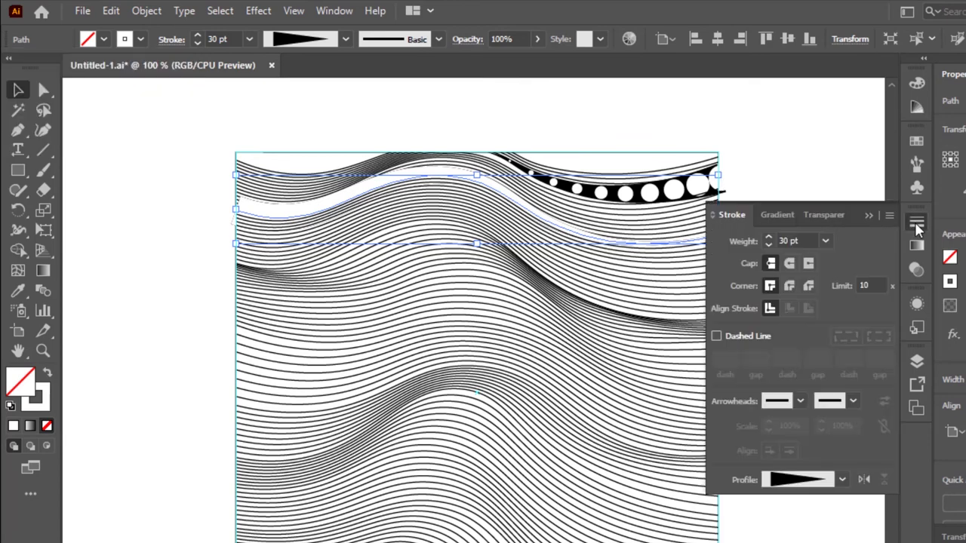
# - Make the white copy a round-capped dashed line with 0 pt dashes and a wider gap
pyautogui.click(717, 337)
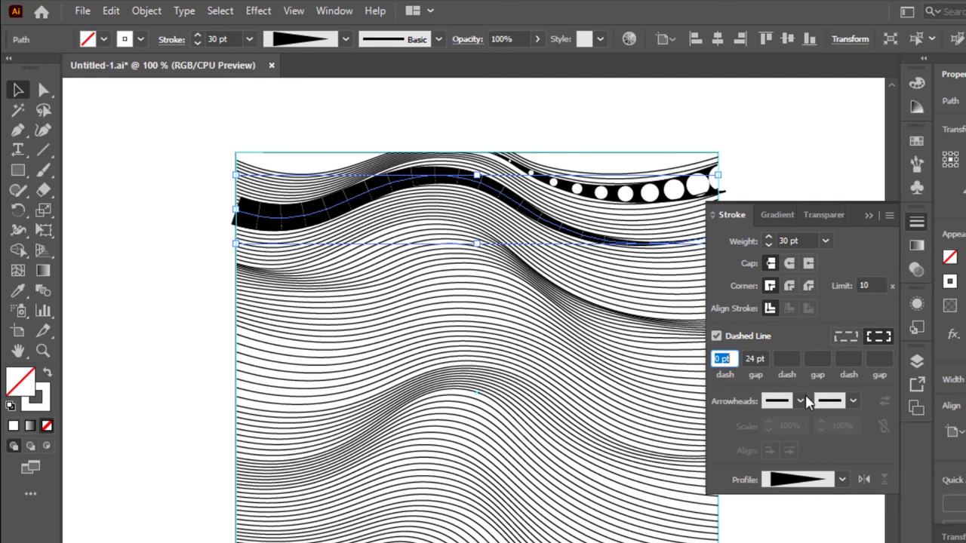
pyautogui.click(789, 266)
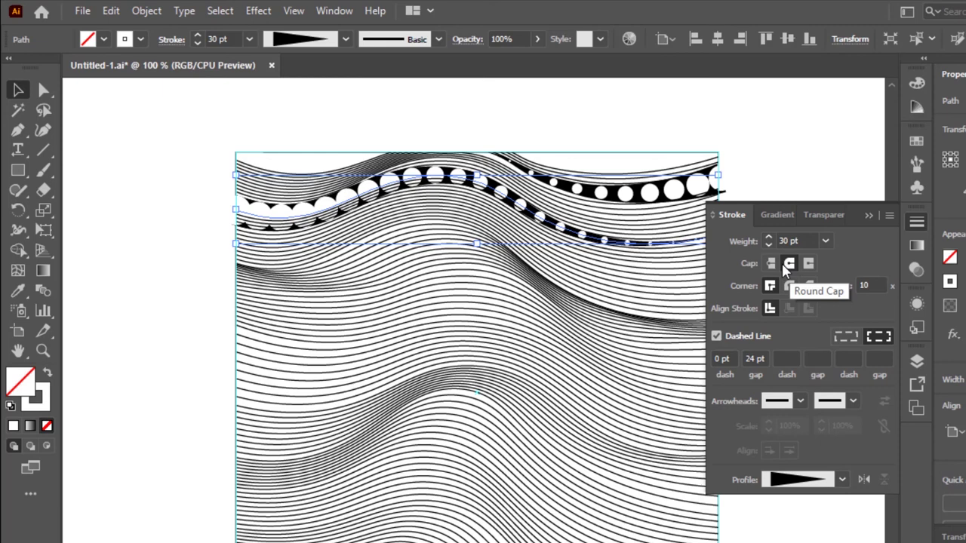
pyautogui.press('Up')
pyautogui.press('Up')
pyautogui.press('Up')
pyautogui.press('Up')
pyautogui.press('Up')
pyautogui.press('Up')
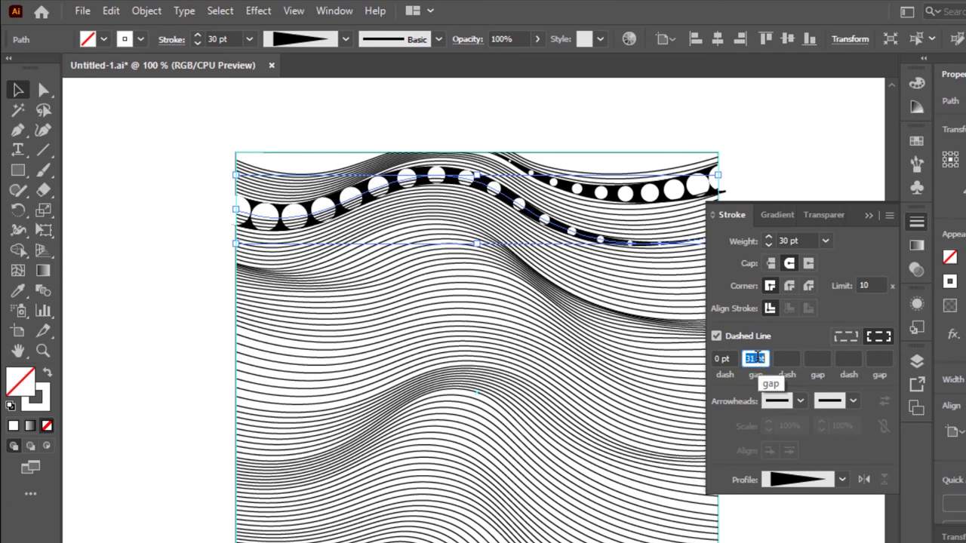
pyautogui.click(869, 217)
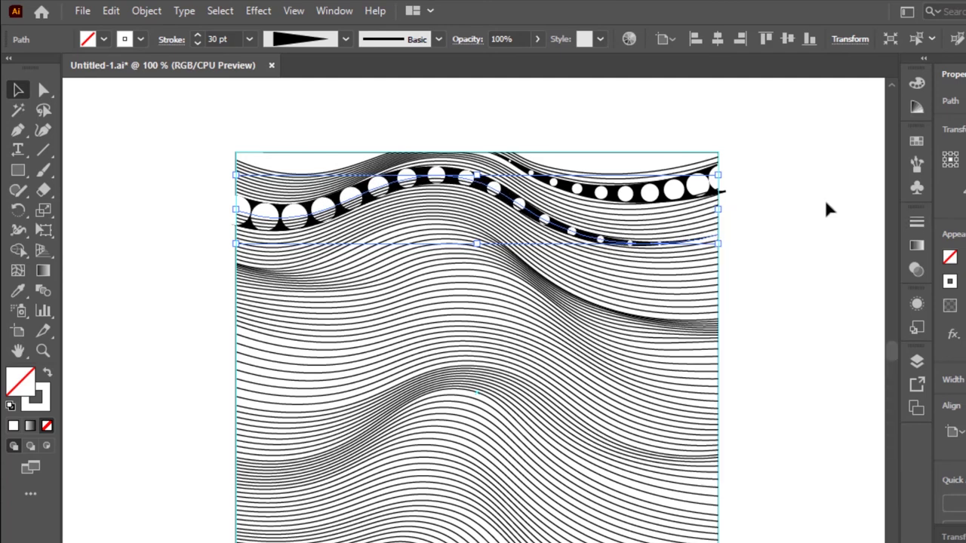
pyautogui.hotkey('ctrl', '=')
pyautogui.hotkey('ctrl', '=')
pyautogui.hotkey('ctrl', '=')
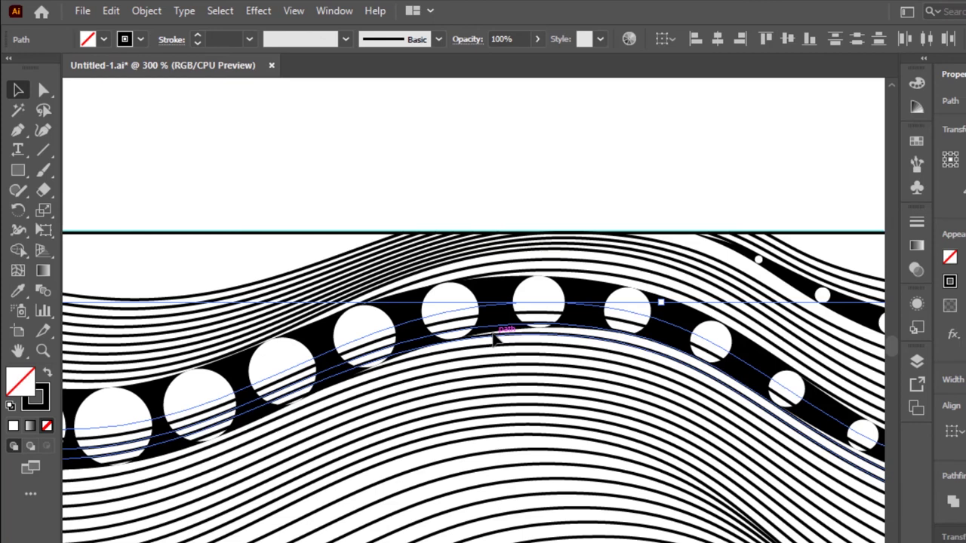
# - Send the dotted band to the back, then send a neighbouring wave line to the back
pyautogui.click(151, 17)
pyautogui.moveTo(215, 48)
pyautogui.click(473, 104)
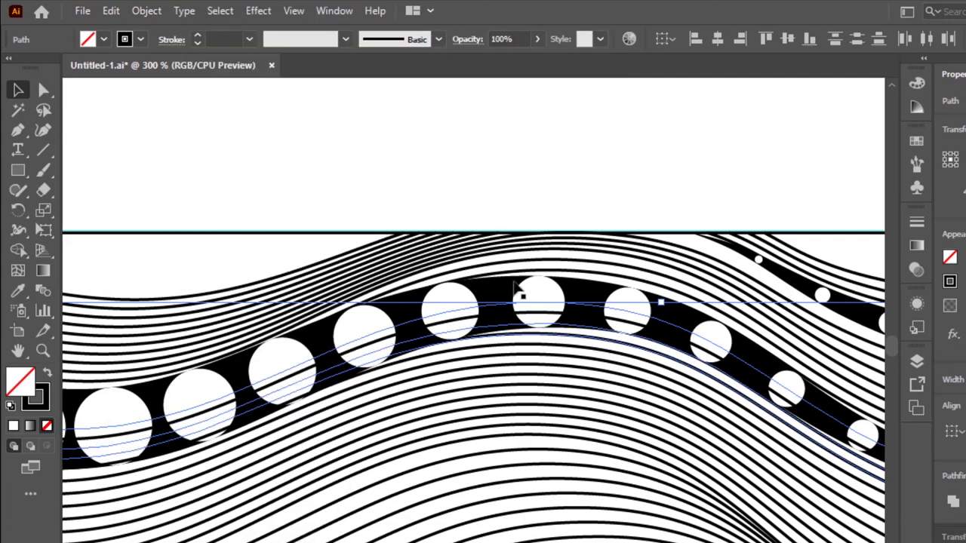
pyautogui.click(506, 320)
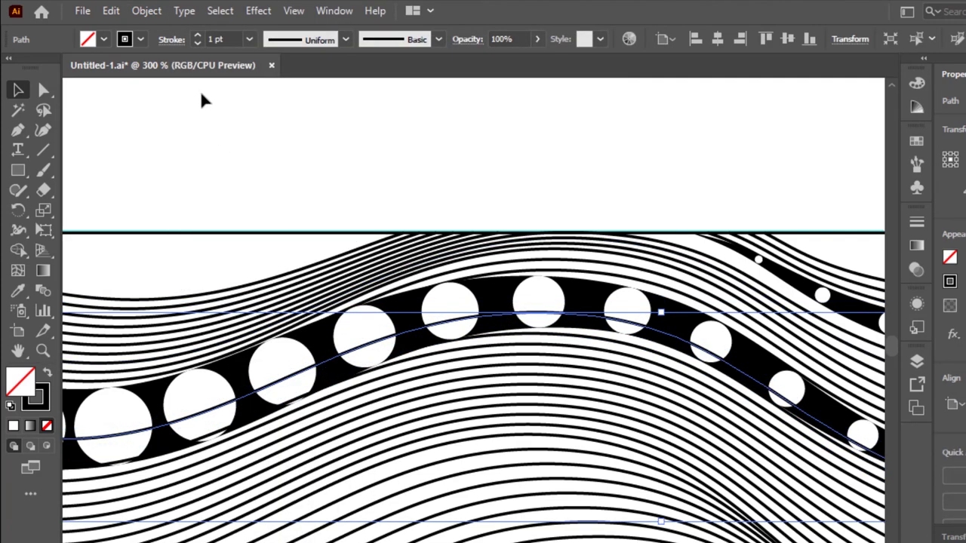
pyautogui.click(146, 11)
pyautogui.click(481, 106)
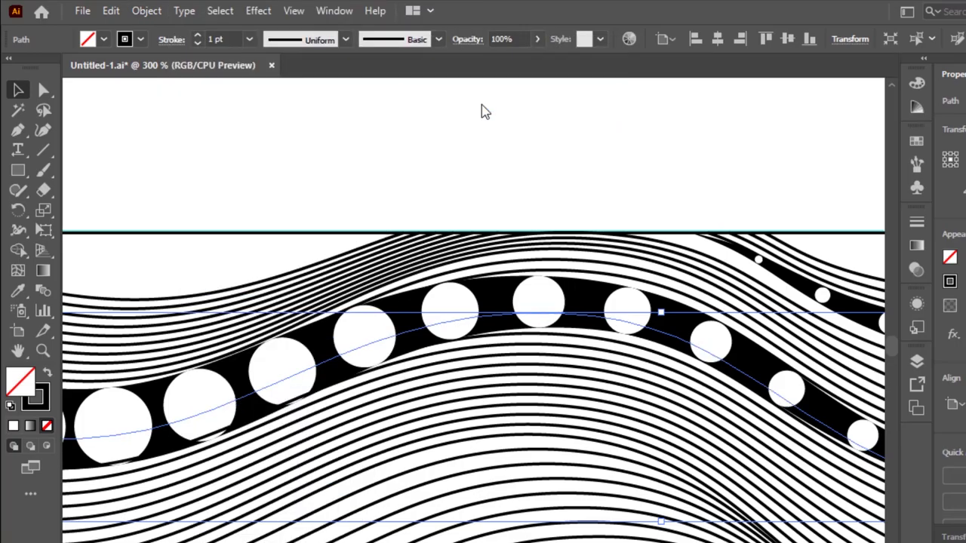